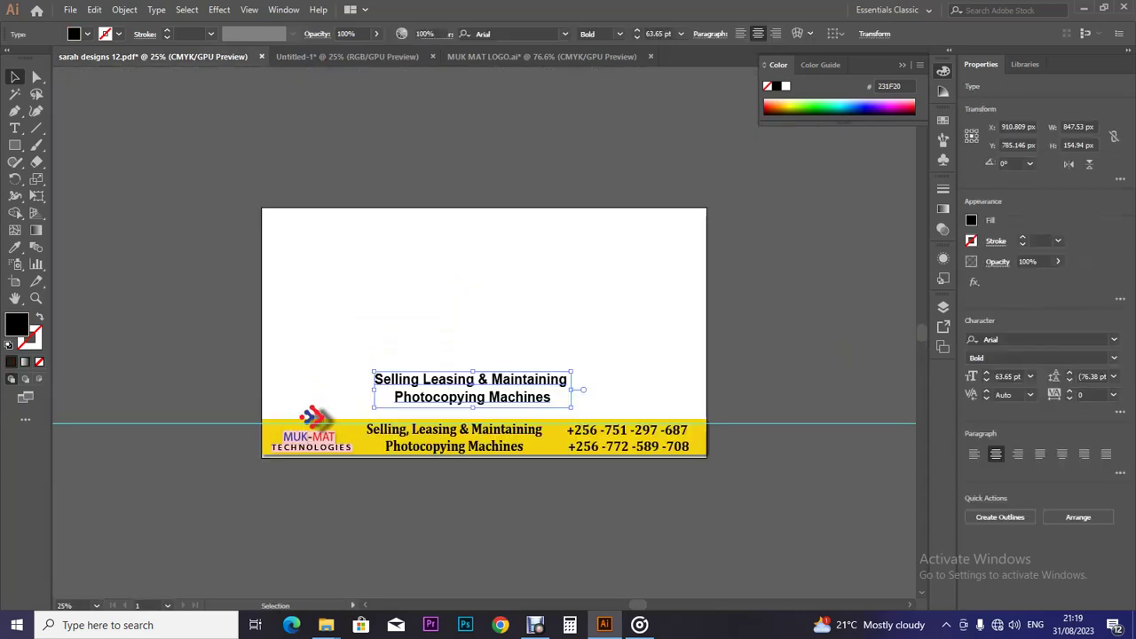
Step: Delete the duplicate text above the yellow banner and close the other two open documents without saving
key("Delete")
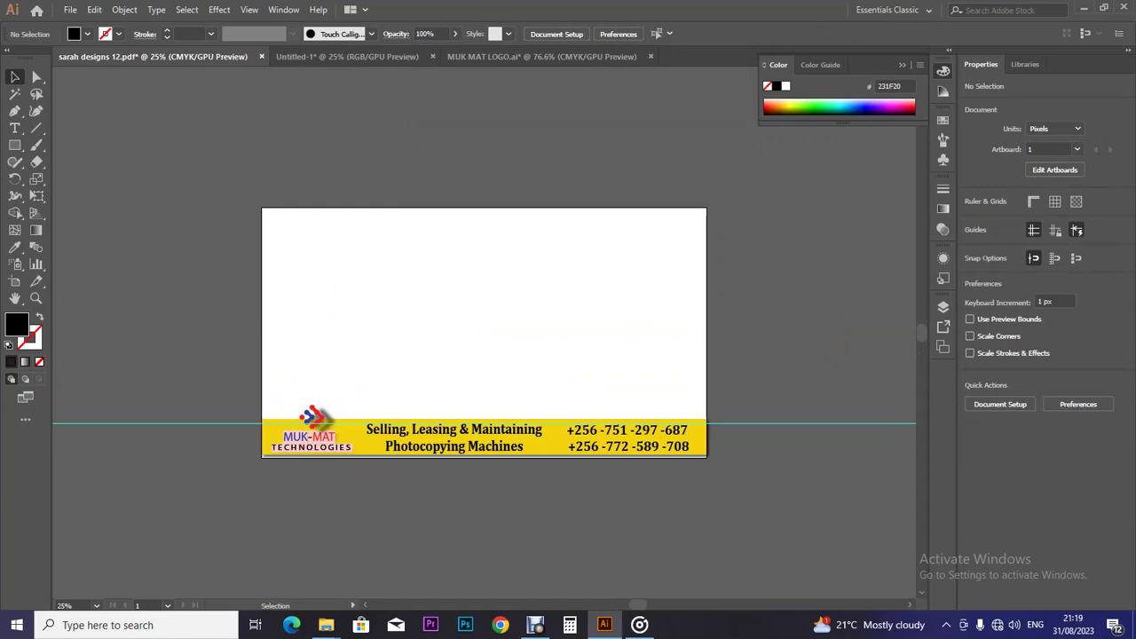
left_click(347, 57)
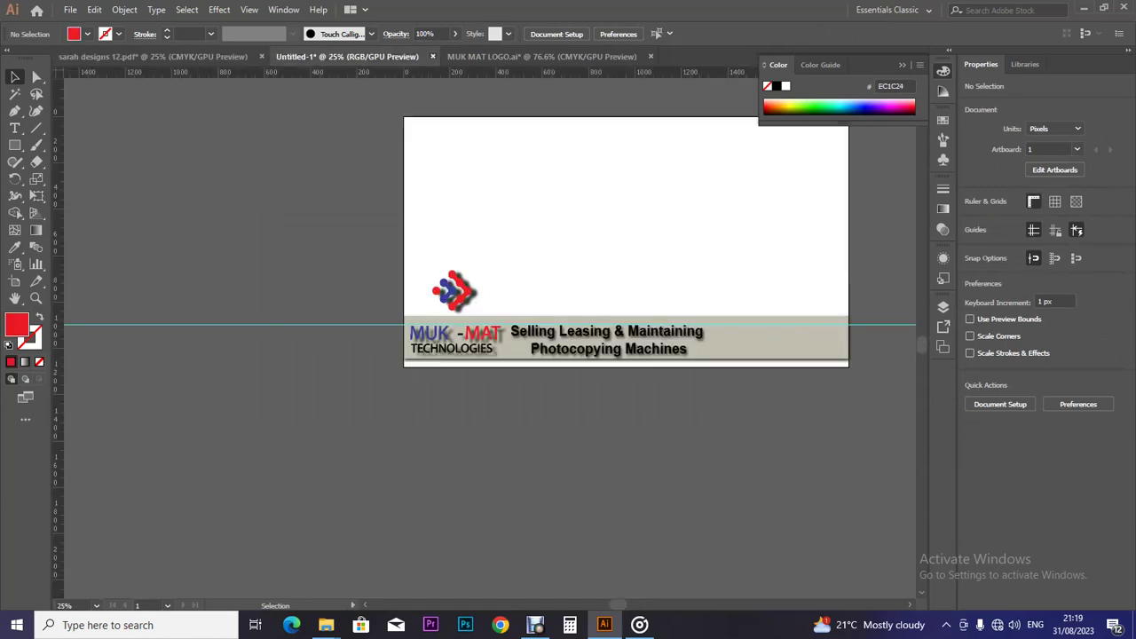
key("ctrl+w")
key("n")
key("ctrl+Tab")
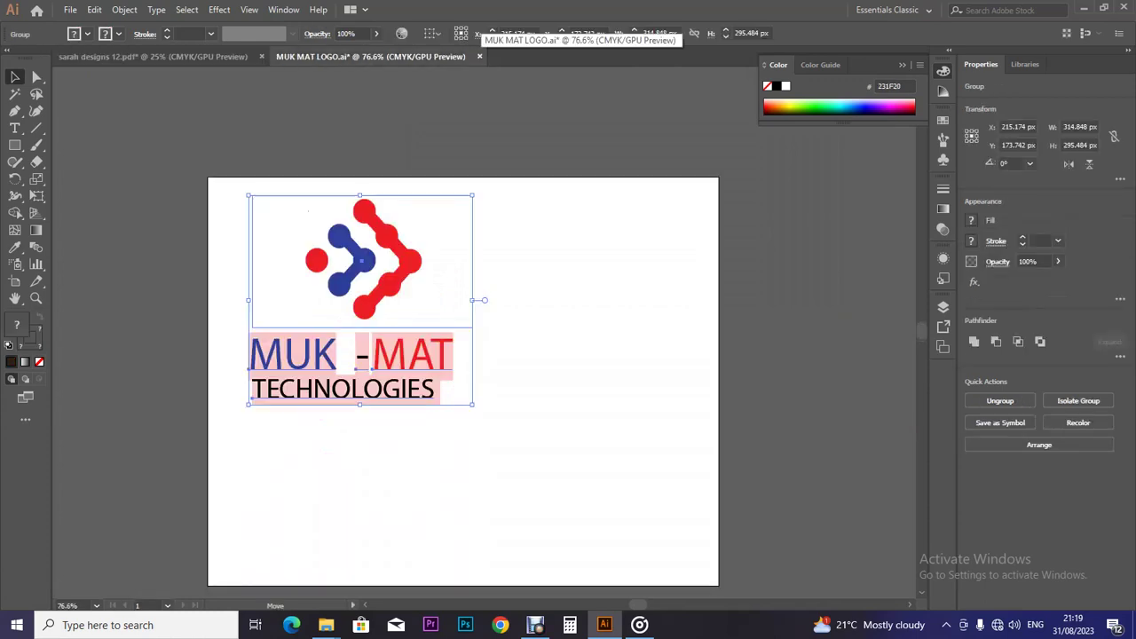
key("ctrl+w")
key("n")
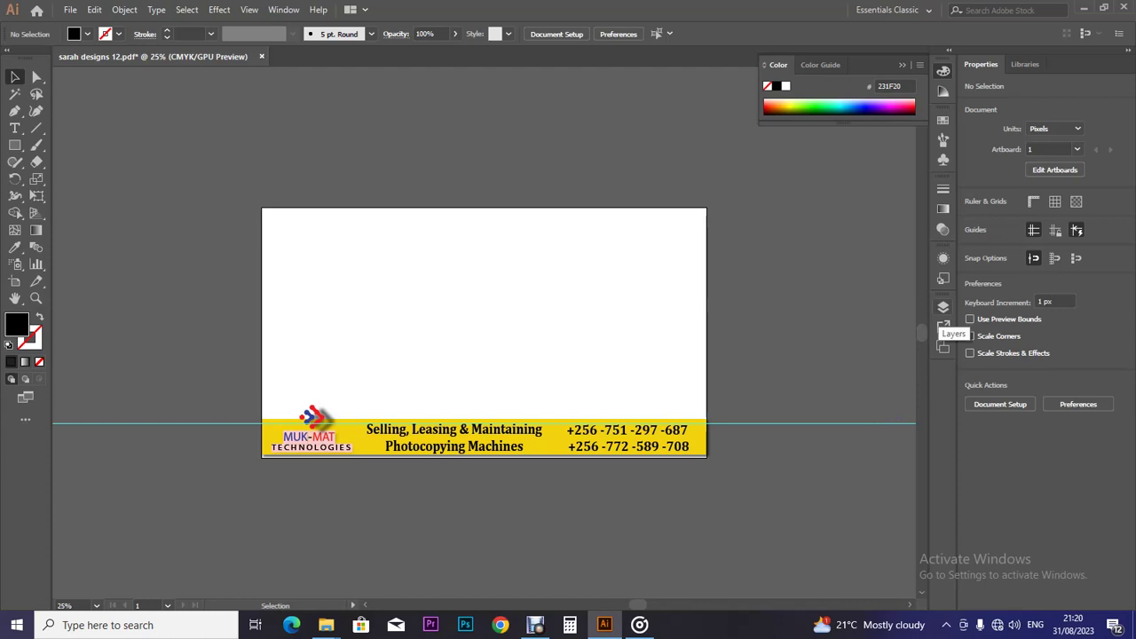
Step: Show the layers and toggle Layer 1's visibility off and on to check what it contains
left_click(943, 307)
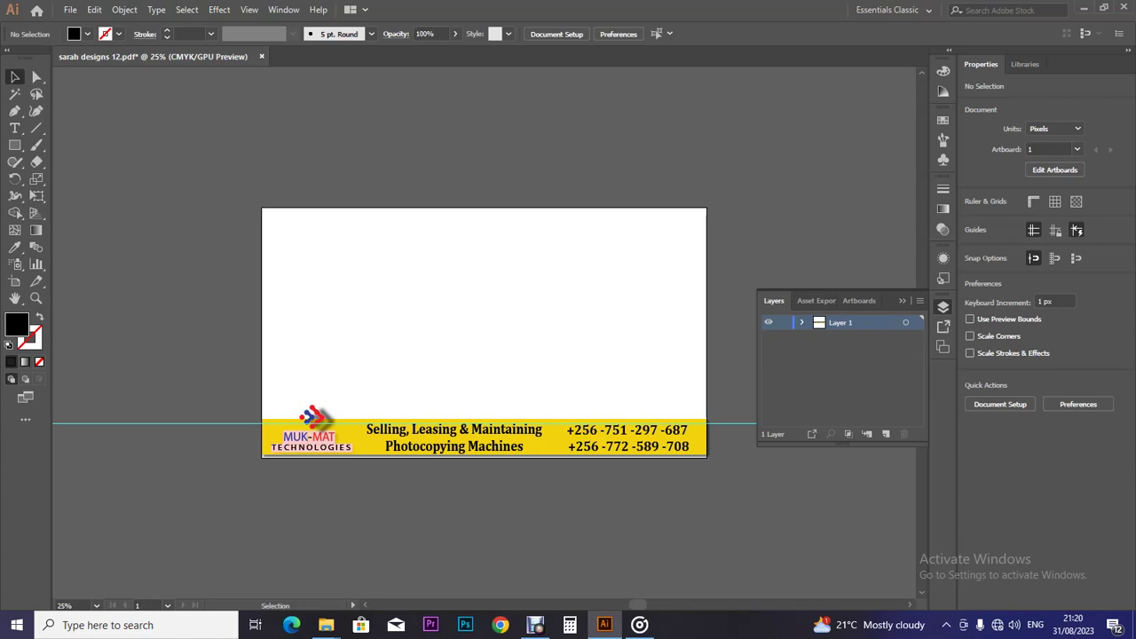
left_click(769, 322)
left_click(768, 323)
left_click(768, 323)
left_click(768, 323)
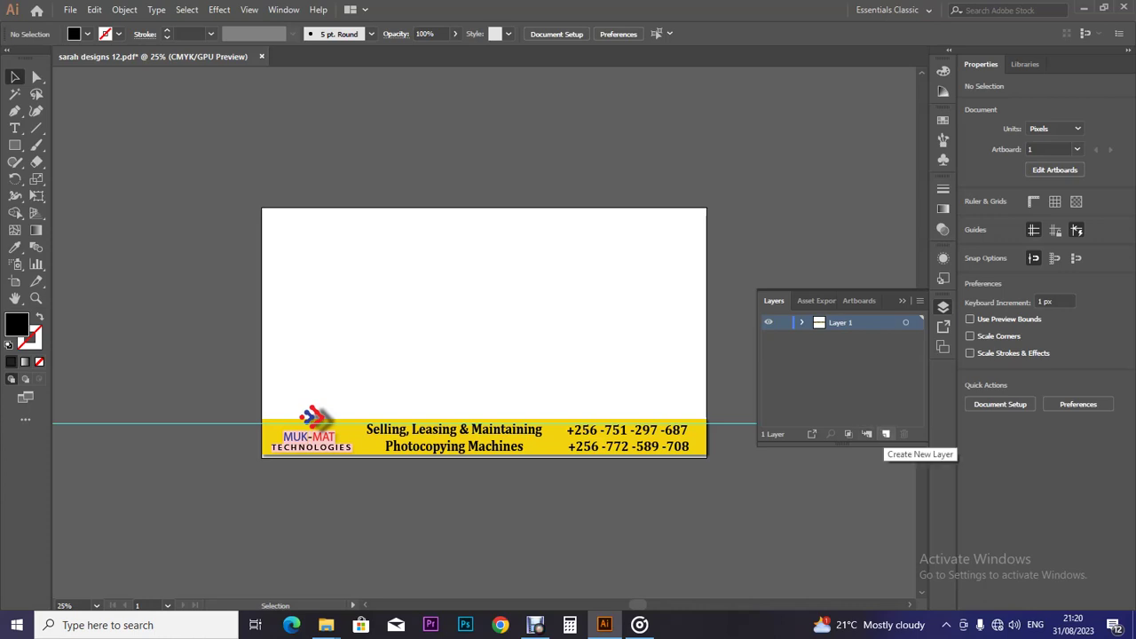
Step: Add three new layers, two at the top of the stack and one directly above the banner's layer
left_click(885, 434)
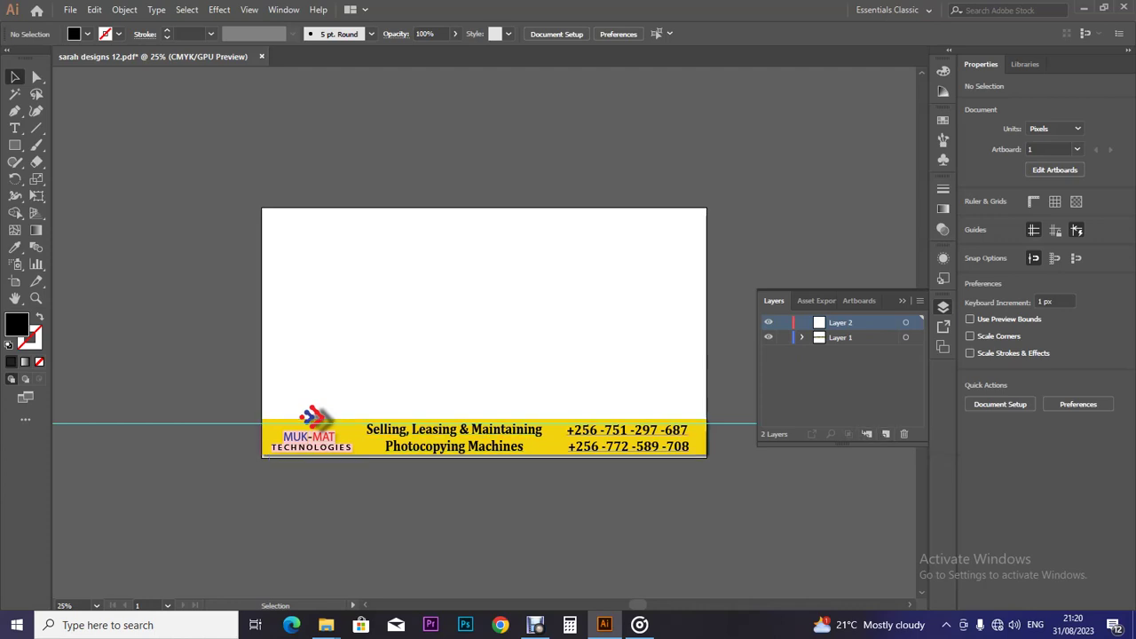
left_click(885, 434)
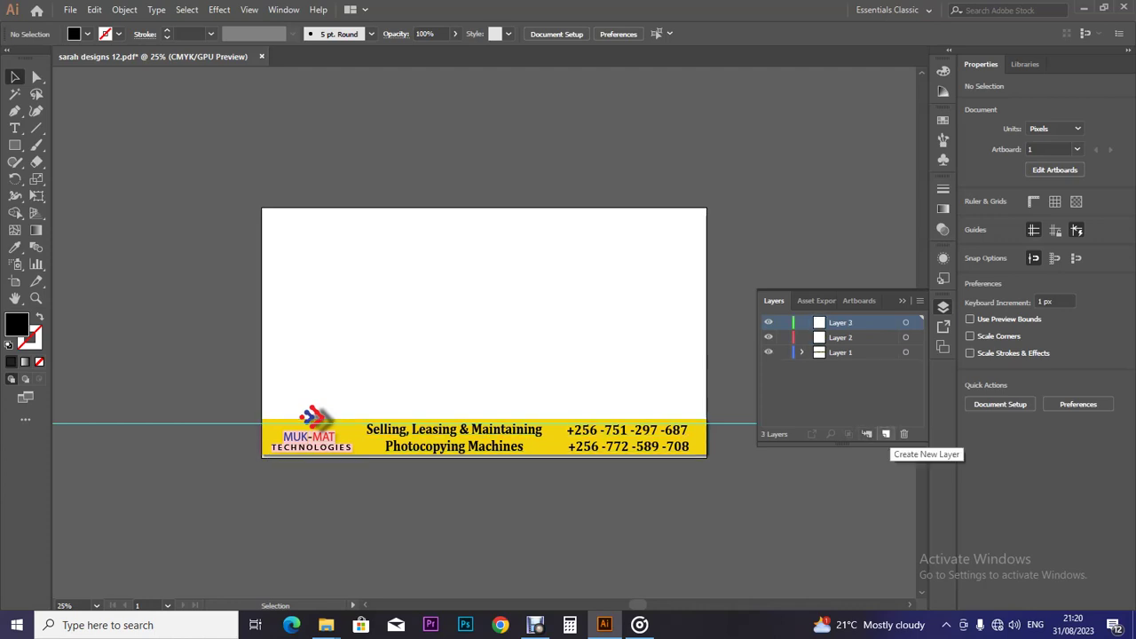
left_click(484, 435)
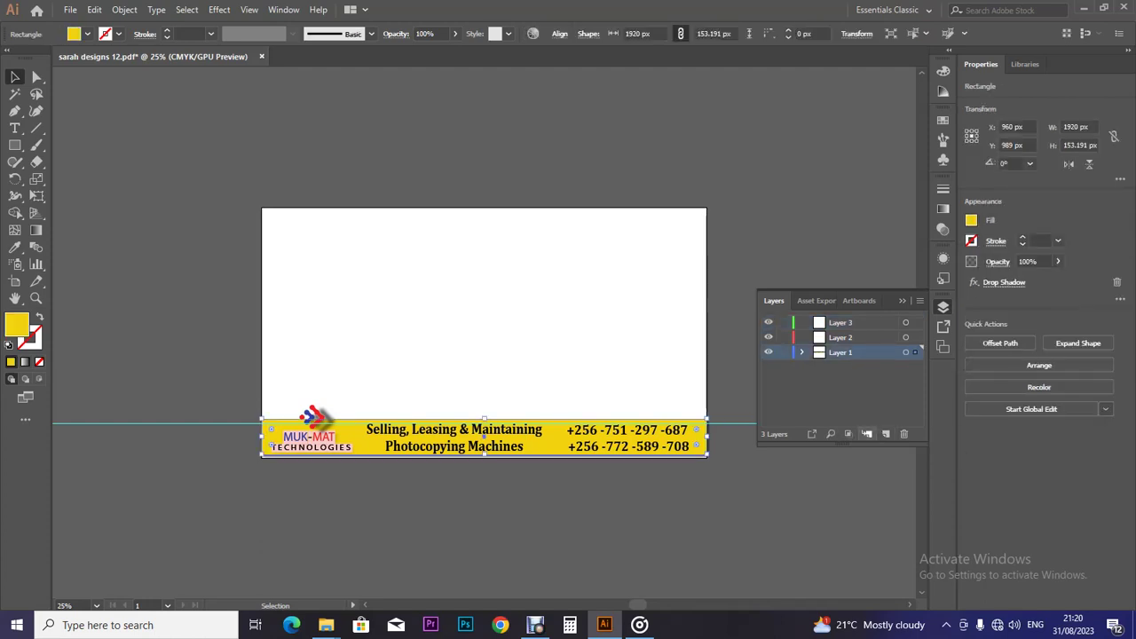
key("ctrl+l")
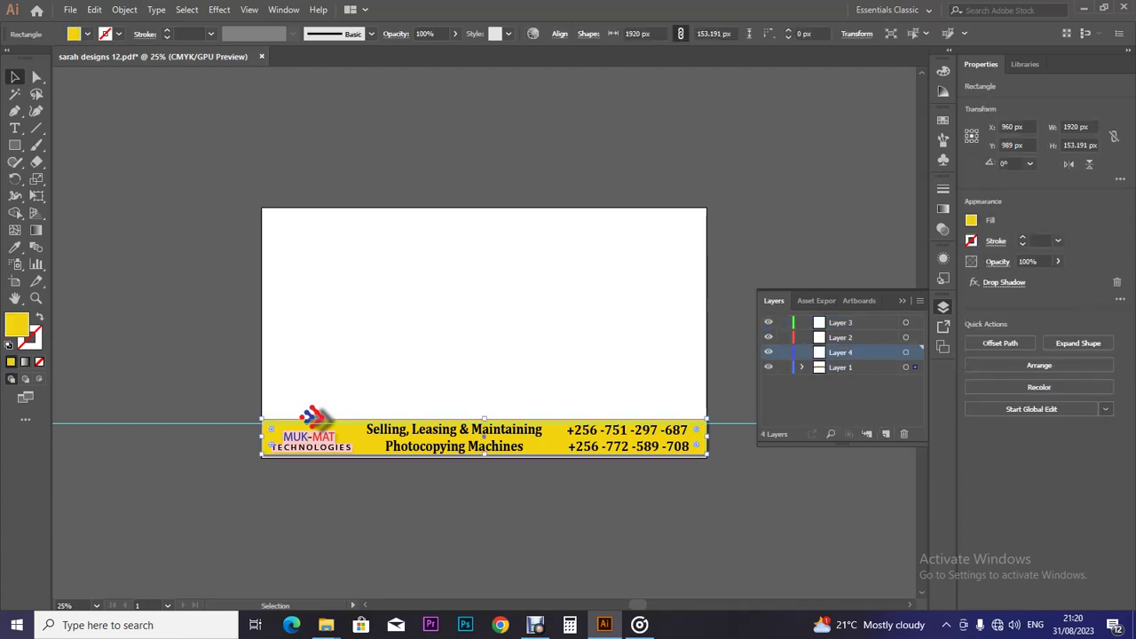
Step: Rename Layer 1 as Bg
double_click(840, 366)
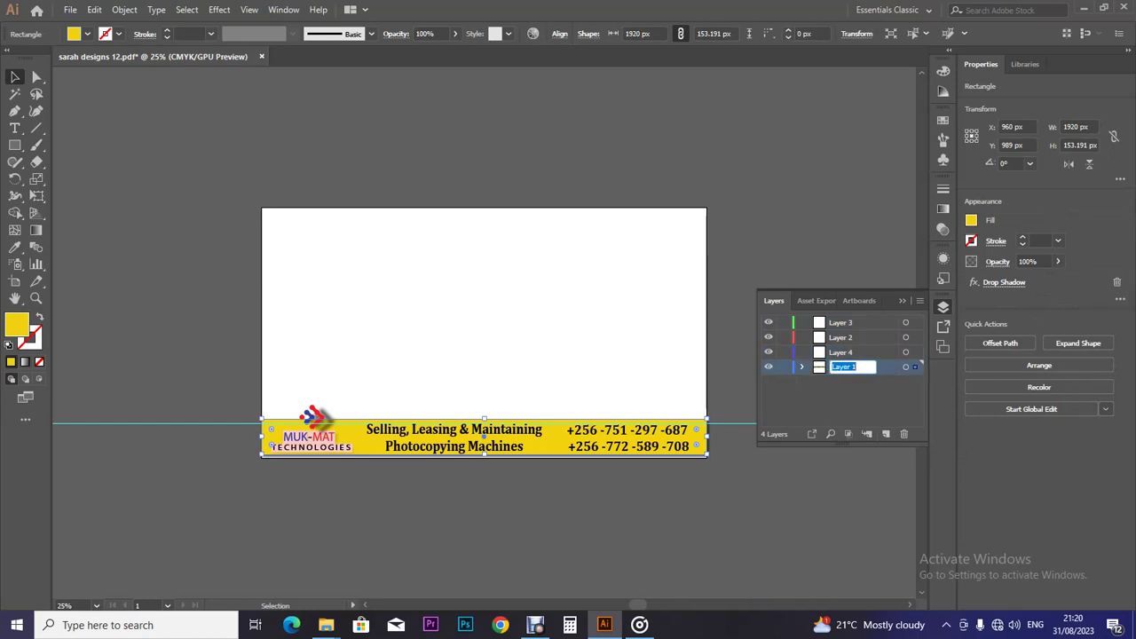
type("Bg")
key("Return")
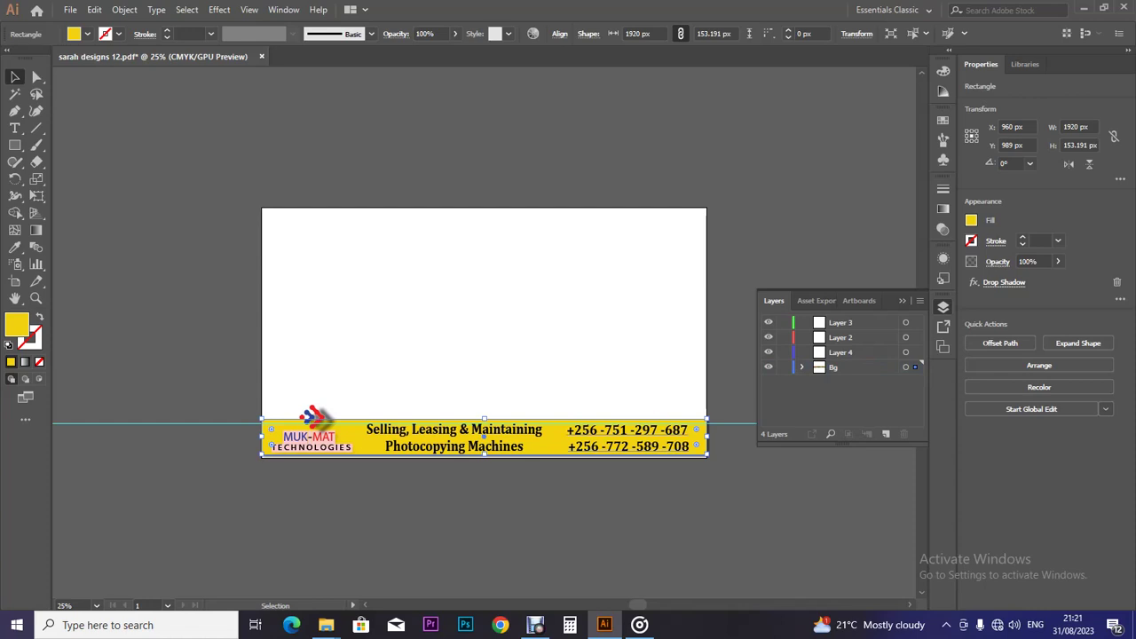
Step: Ungroup the MUK-MAT logo and cut its arrow symbol out of the banner's layer
left_click(322, 439)
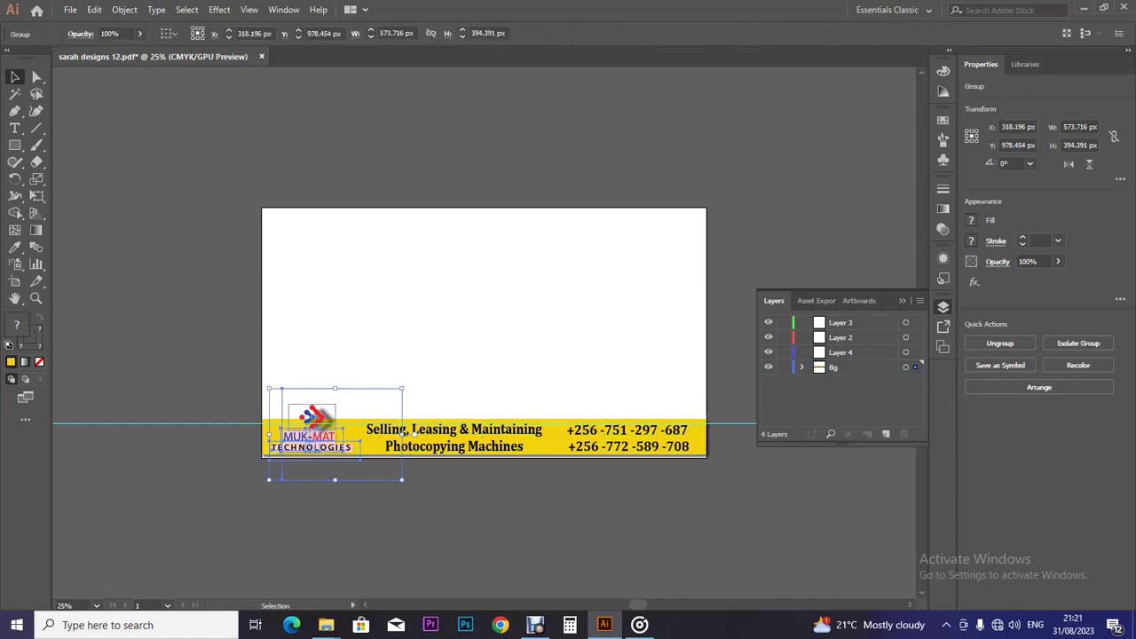
right_click(326, 448)
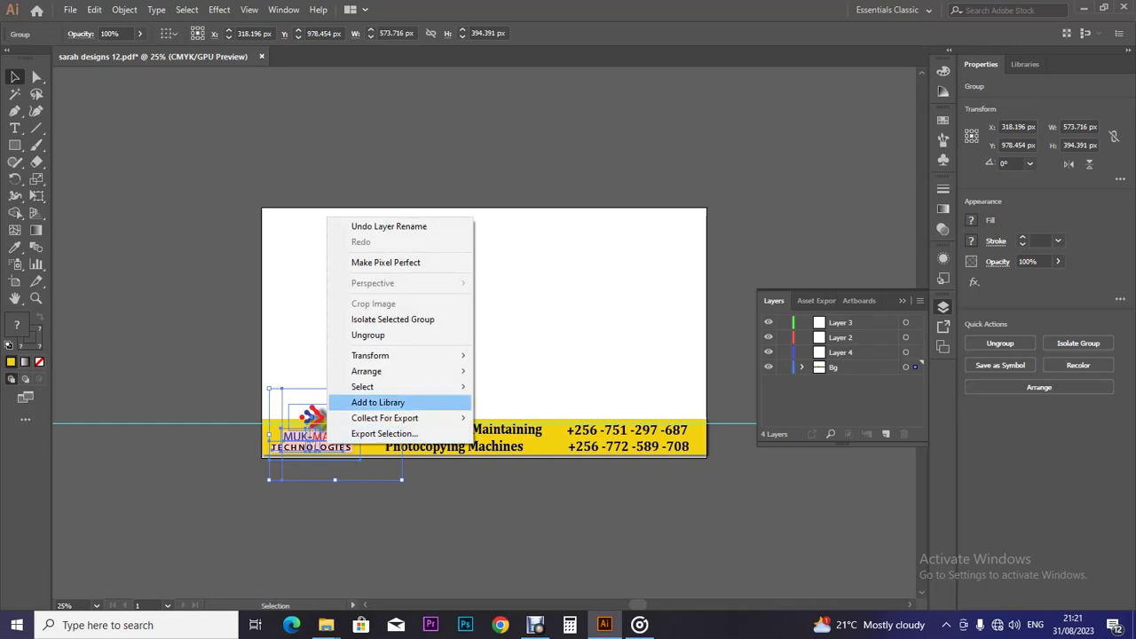
left_click(367, 335)
left_click(315, 415)
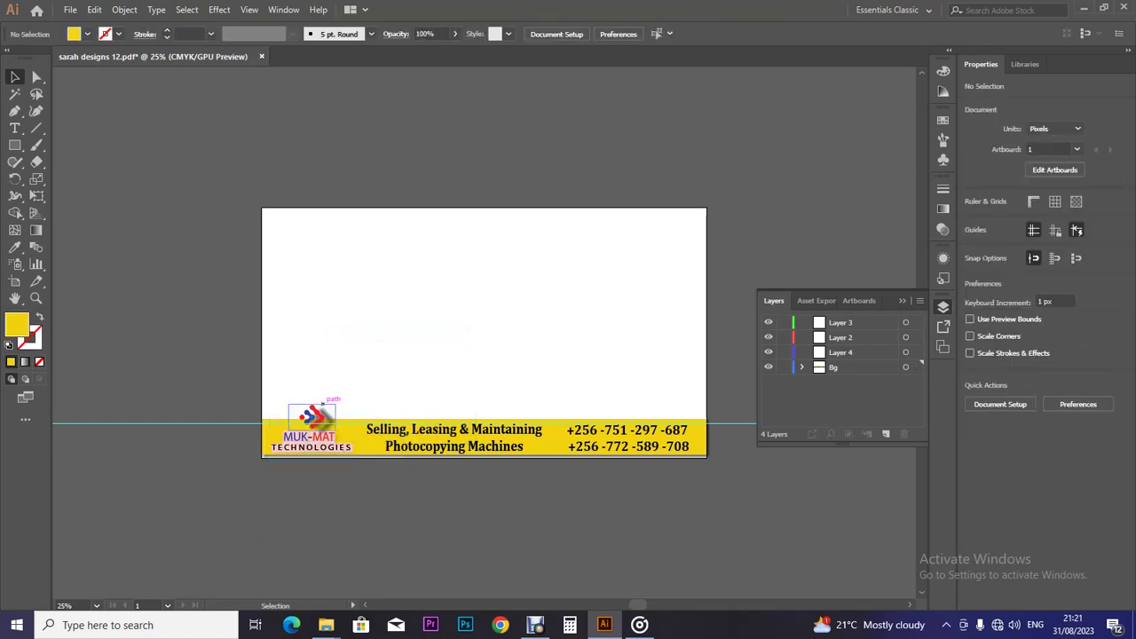
key("a")
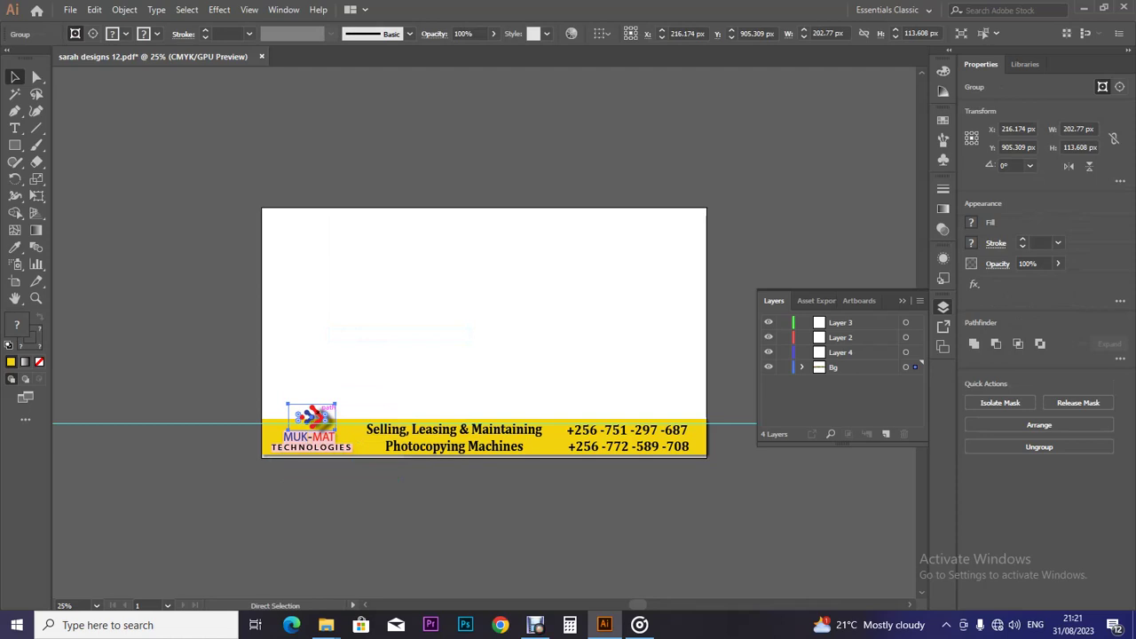
key("v")
key("Delete")
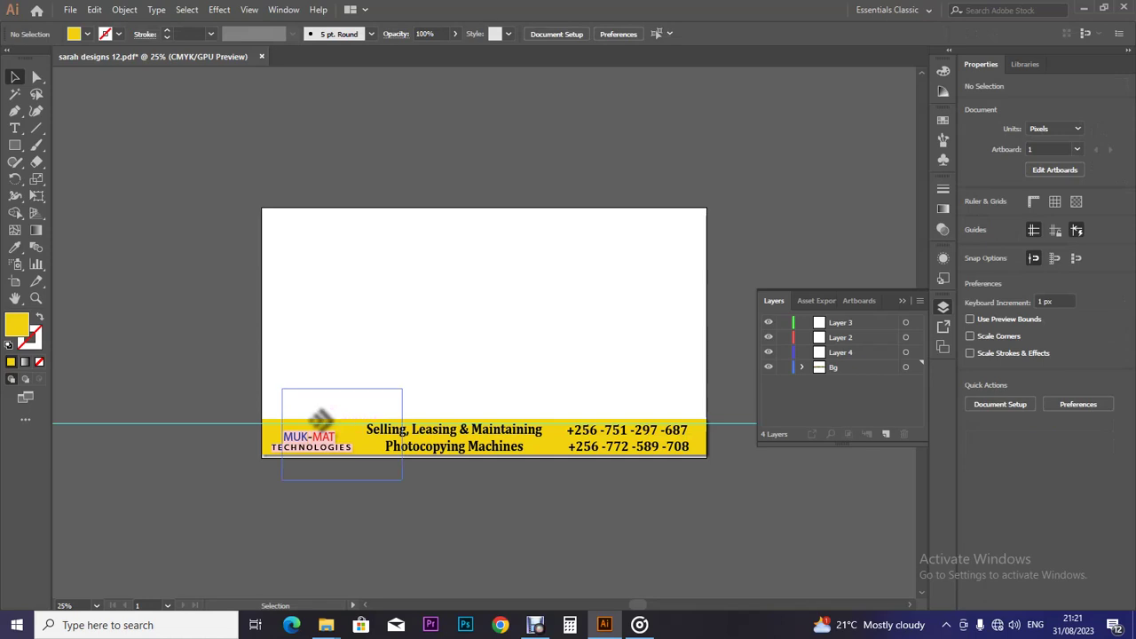
Step: Paste the cut arrow symbol into Layer 4
left_click(321, 417)
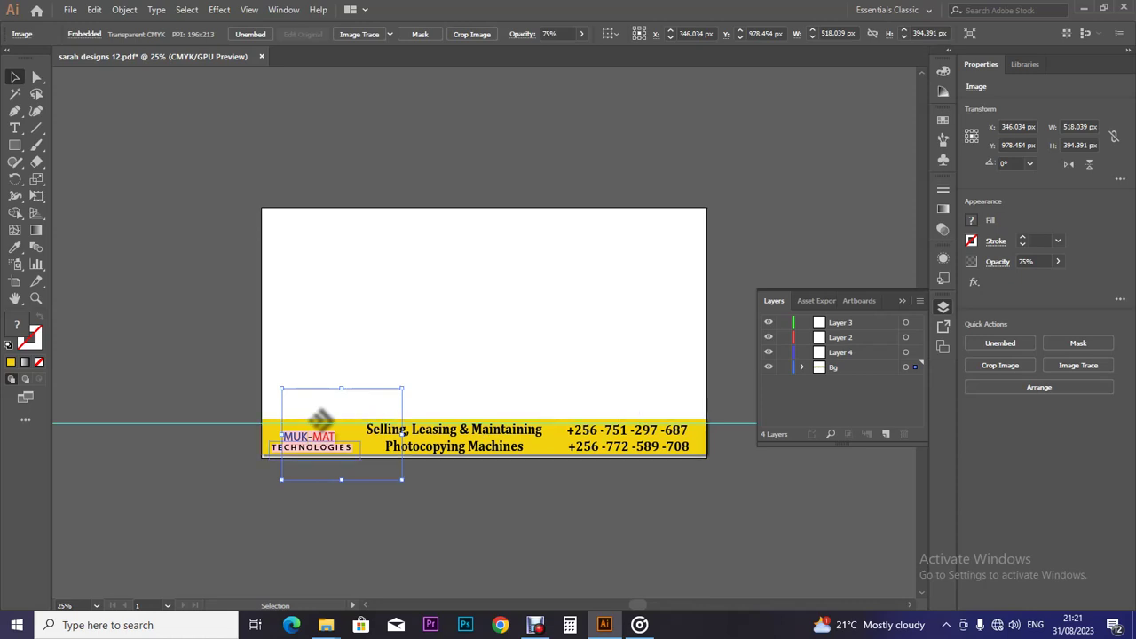
left_click(323, 437)
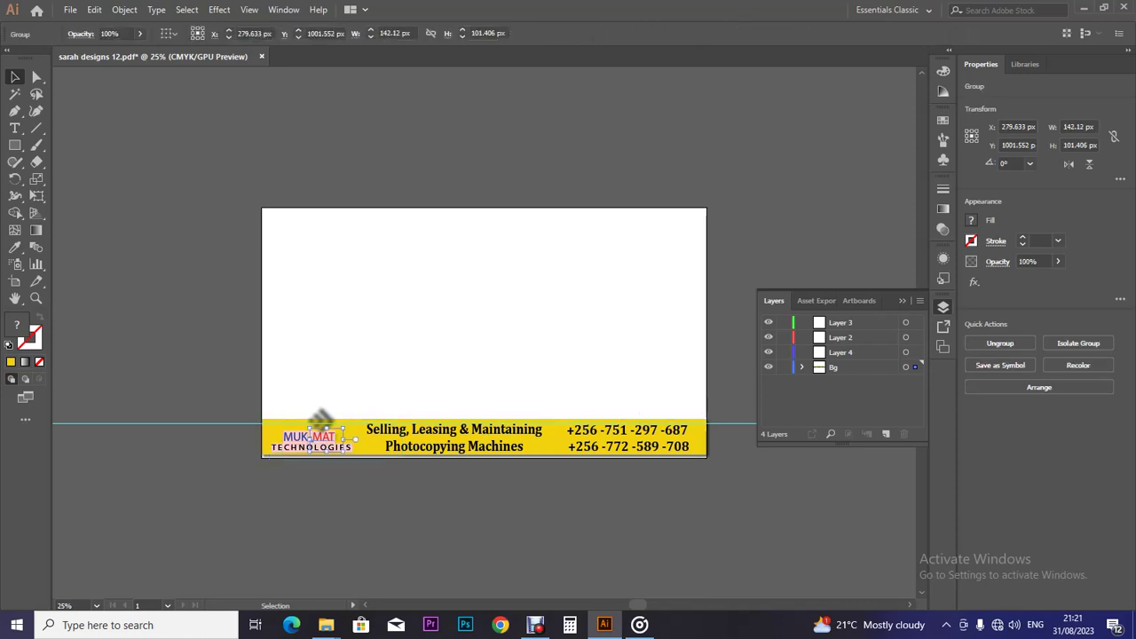
left_click(840, 352)
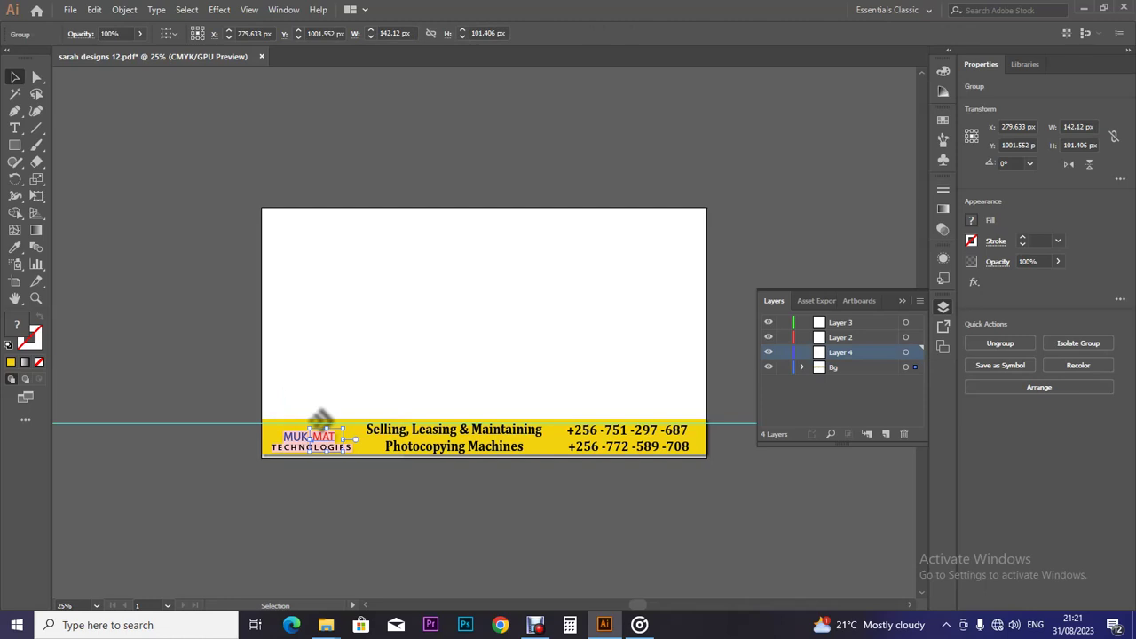
key("ctrl+v")
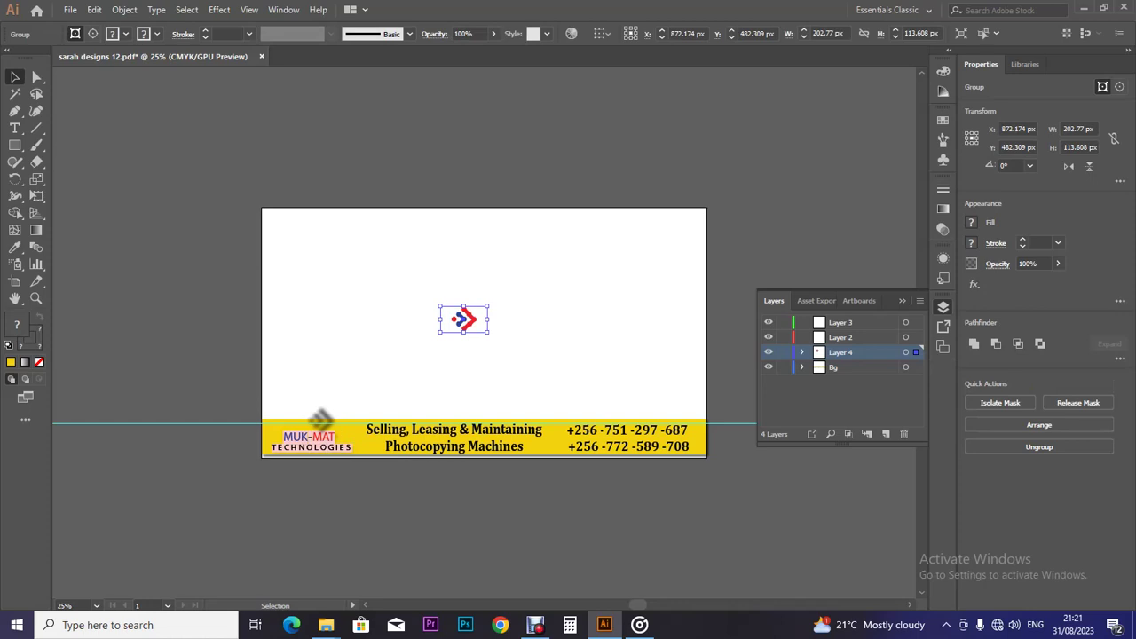
Step: Undo the paste and use Paste in Place to put the arrow symbol at its original position on Layer 4
left_click(330, 437)
left_click(852, 352)
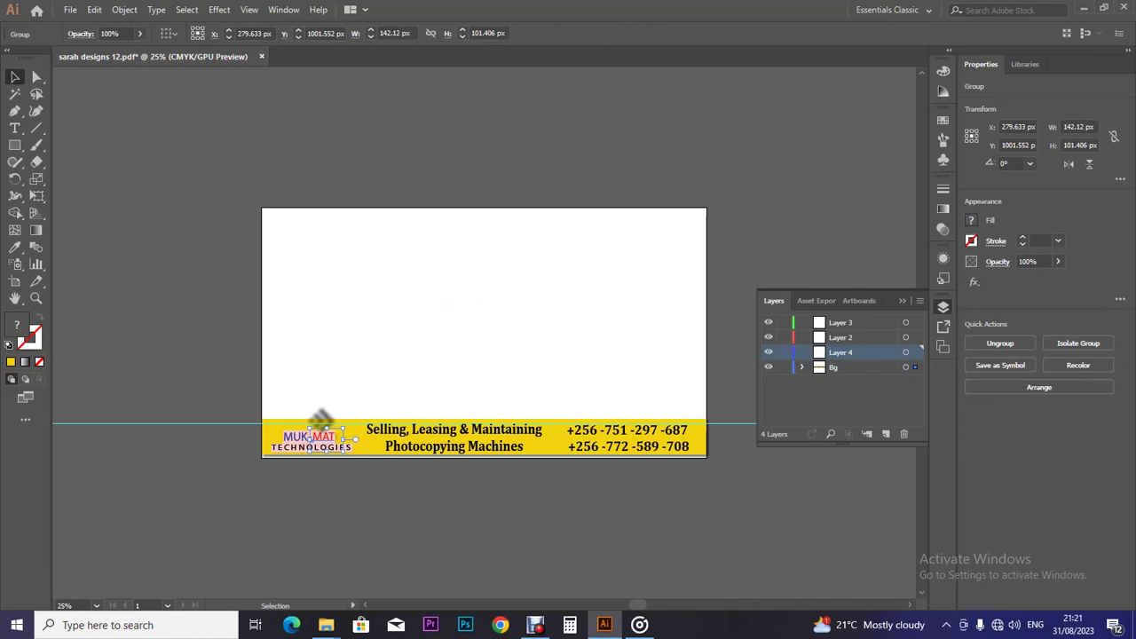
key("ctrl+f")
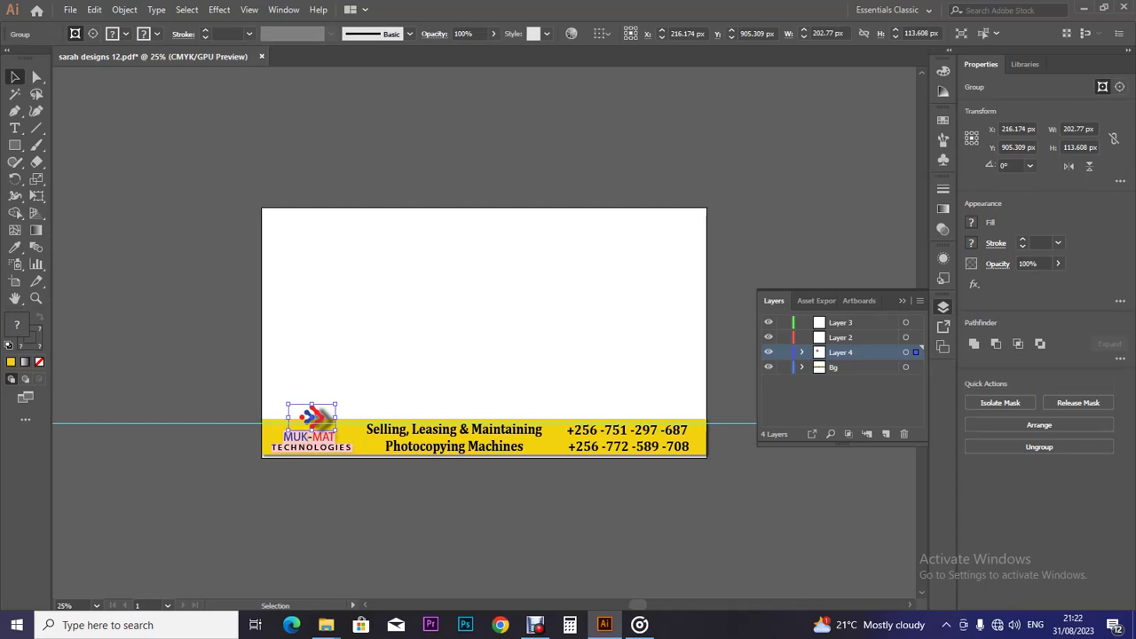
Step: Try a regular Paste of the arrow symbol on Layer 4 and undo it
key("alt+e")
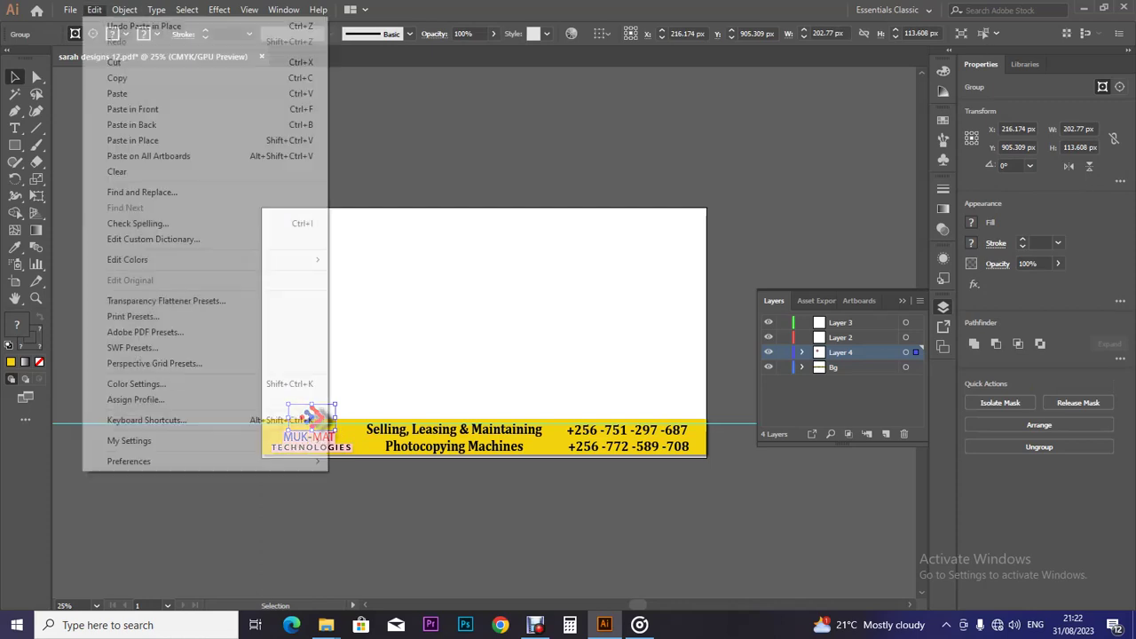
key("Down")
key("Down")
key("Down")
key("Down")
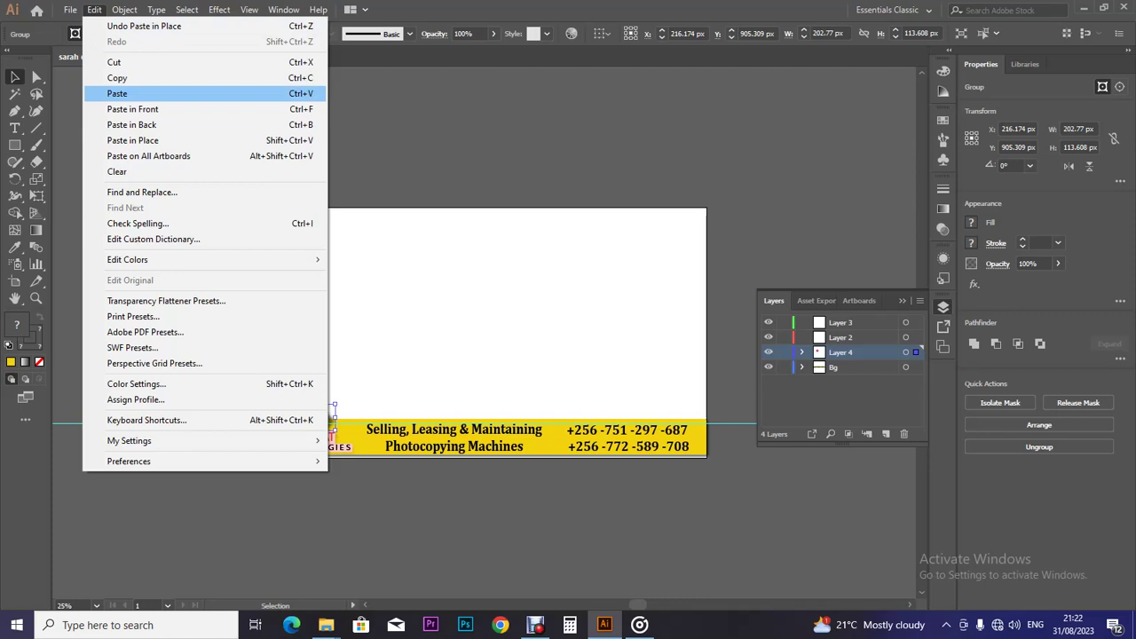
key("Return")
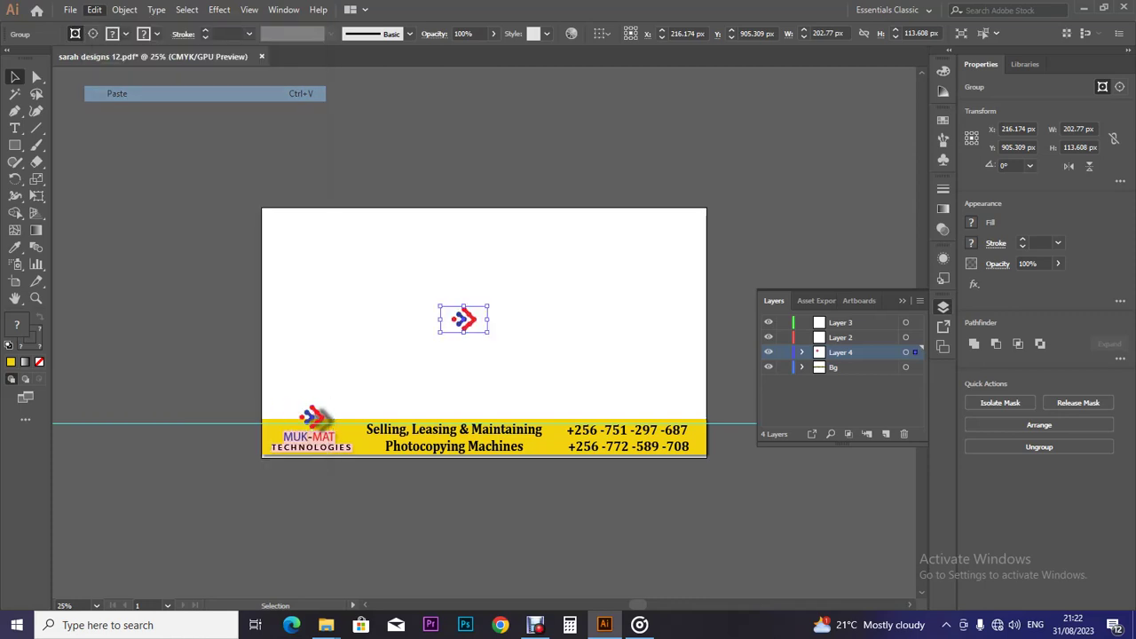
left_click_drag(463, 319, 312, 417)
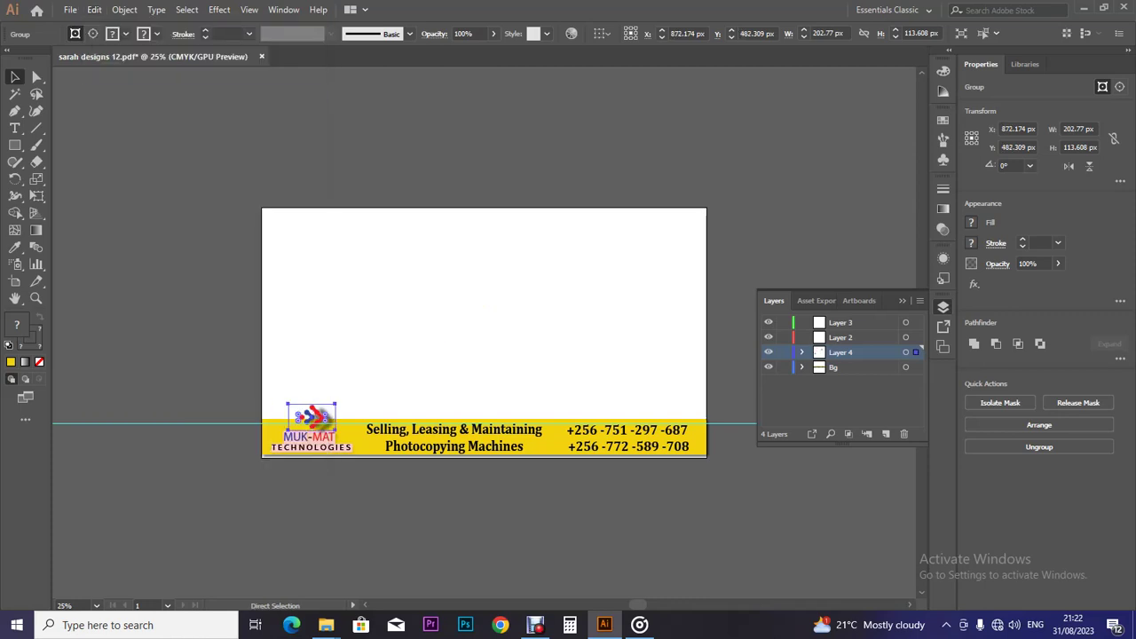
Step: Examine the available paste commands, from Paste and Paste in Front to Paste in Place
key("alt+e")
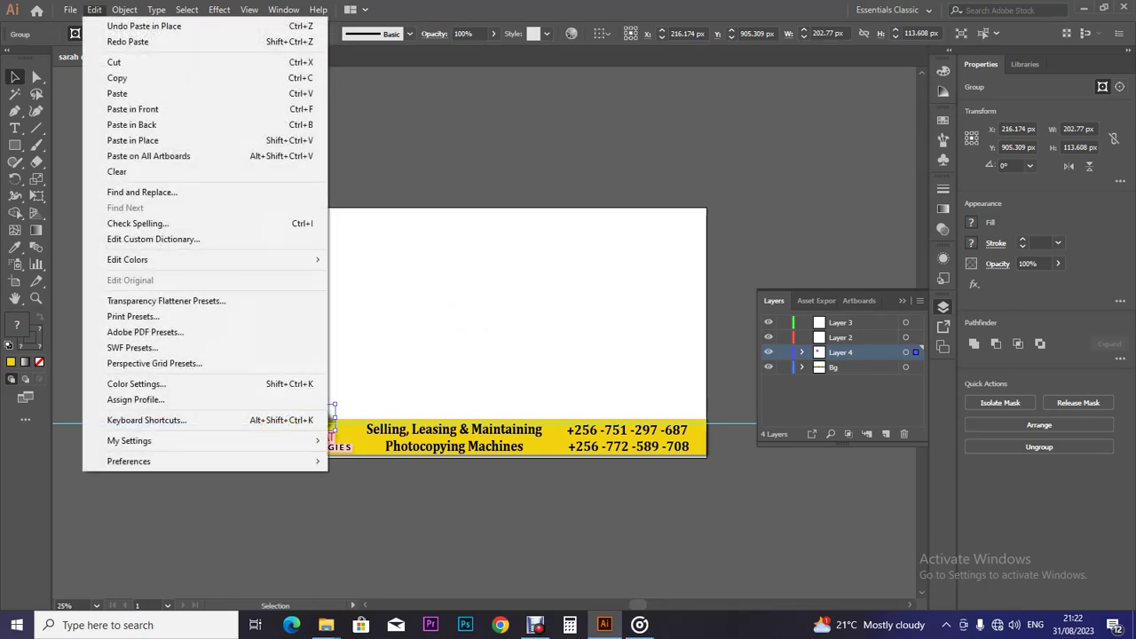
key("Down")
key("Down")
key("Down")
key("Down")
key("Down")
key("Down")
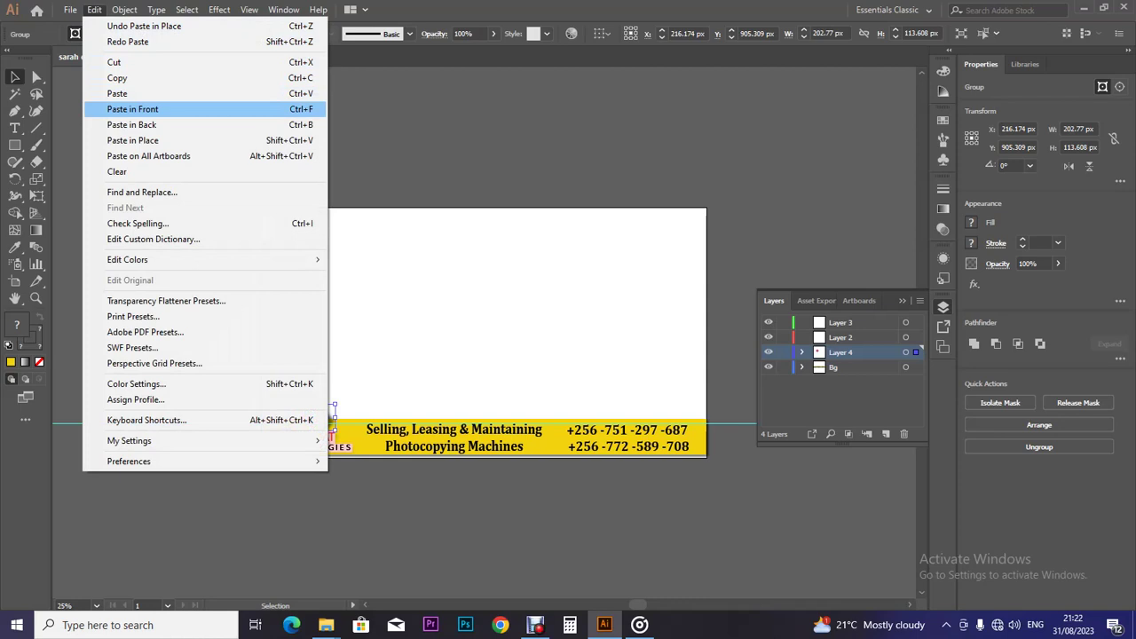
key("Down")
key("Down")
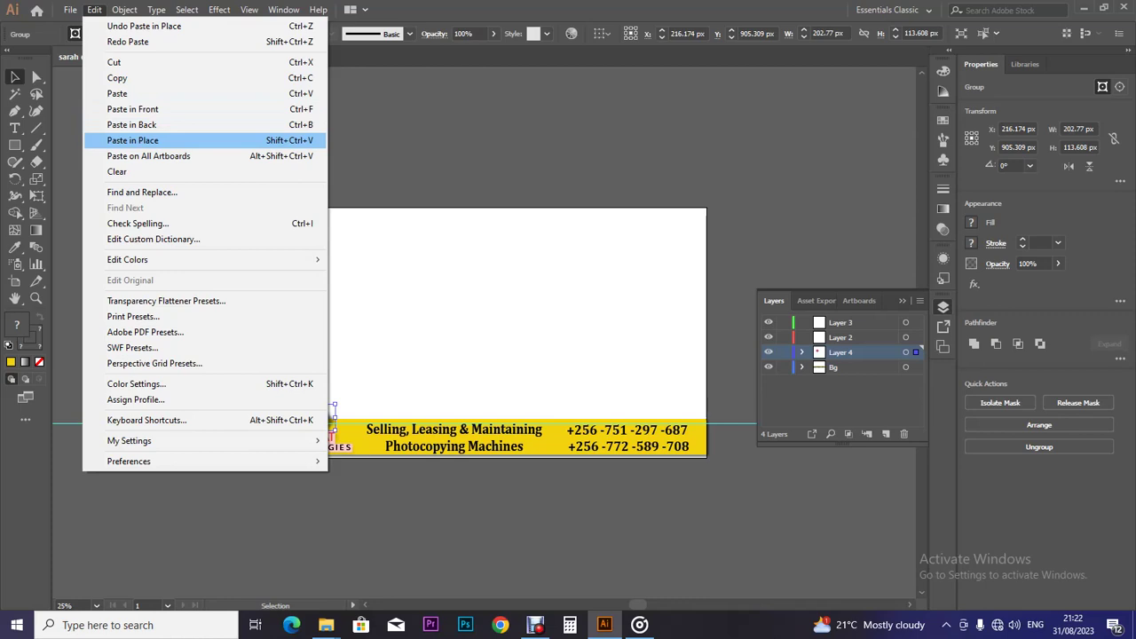
key("Escape")
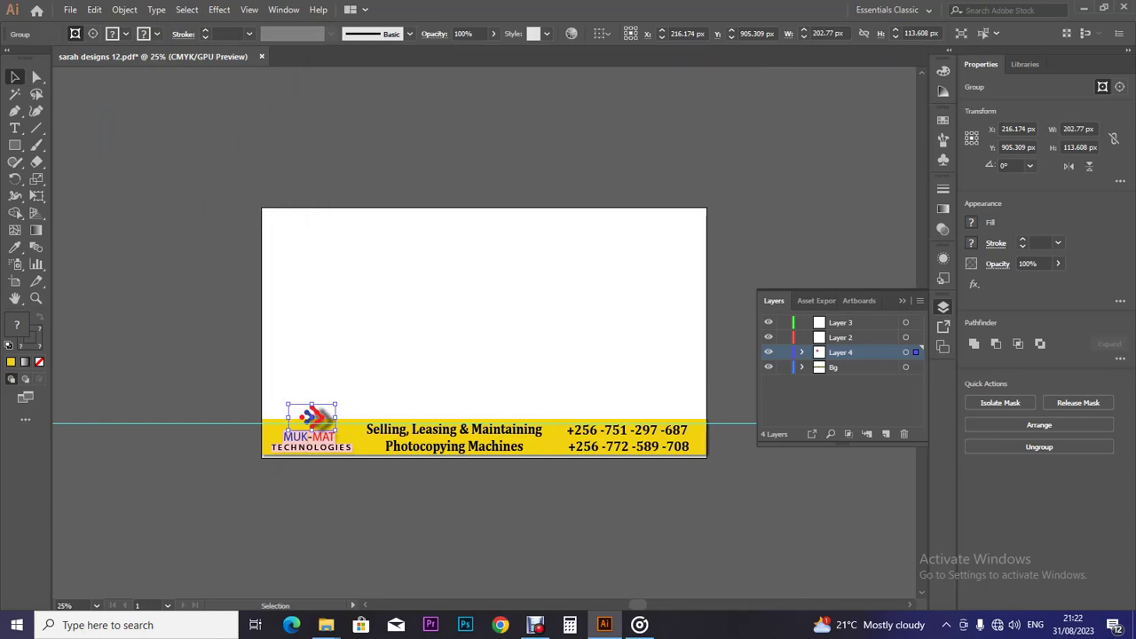
Step: Undo the symbol's layer transfer, the ungrouping and the layer rename, and reselect the whole logo group
left_click(298, 418, "ctrl")
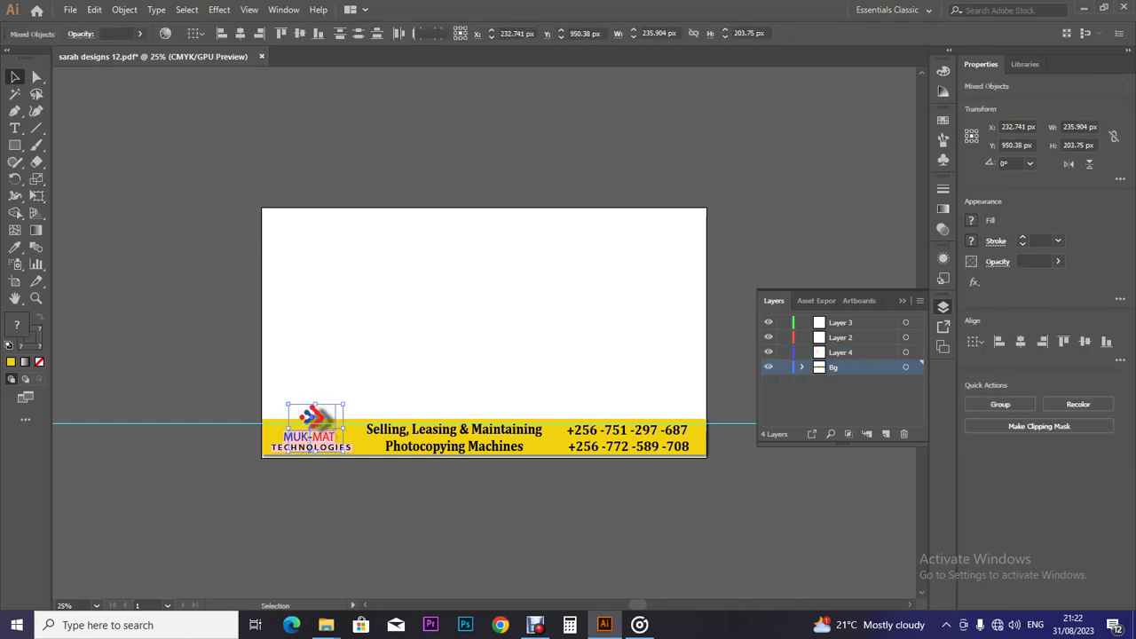
left_click(302, 395)
left_click(311, 417)
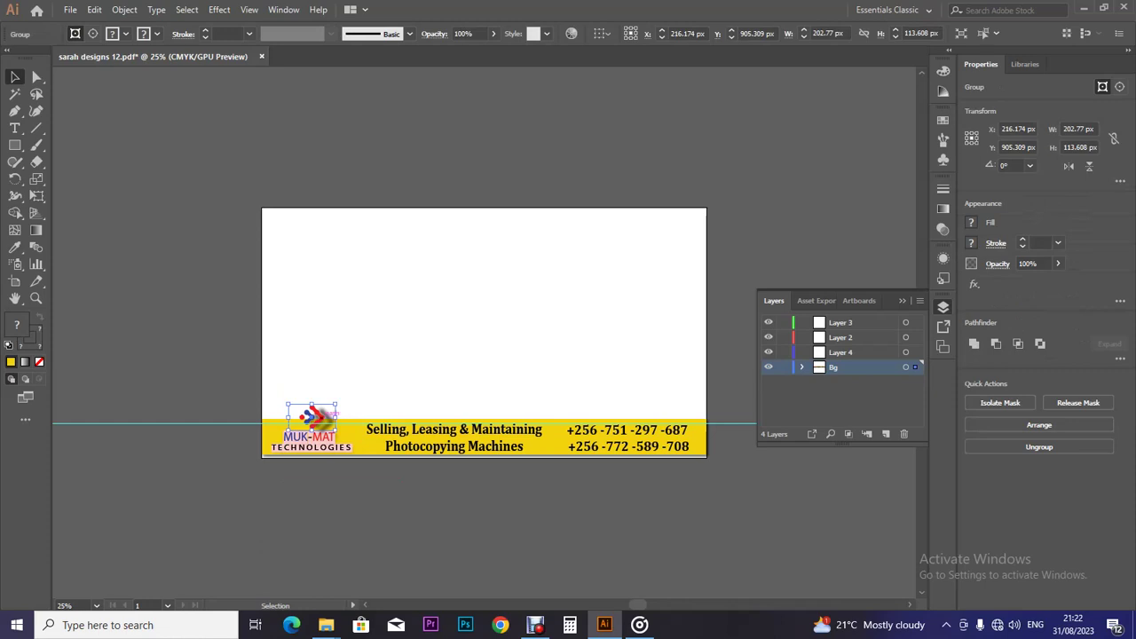
left_click_drag(321, 413, 333, 415)
left_click(483, 434)
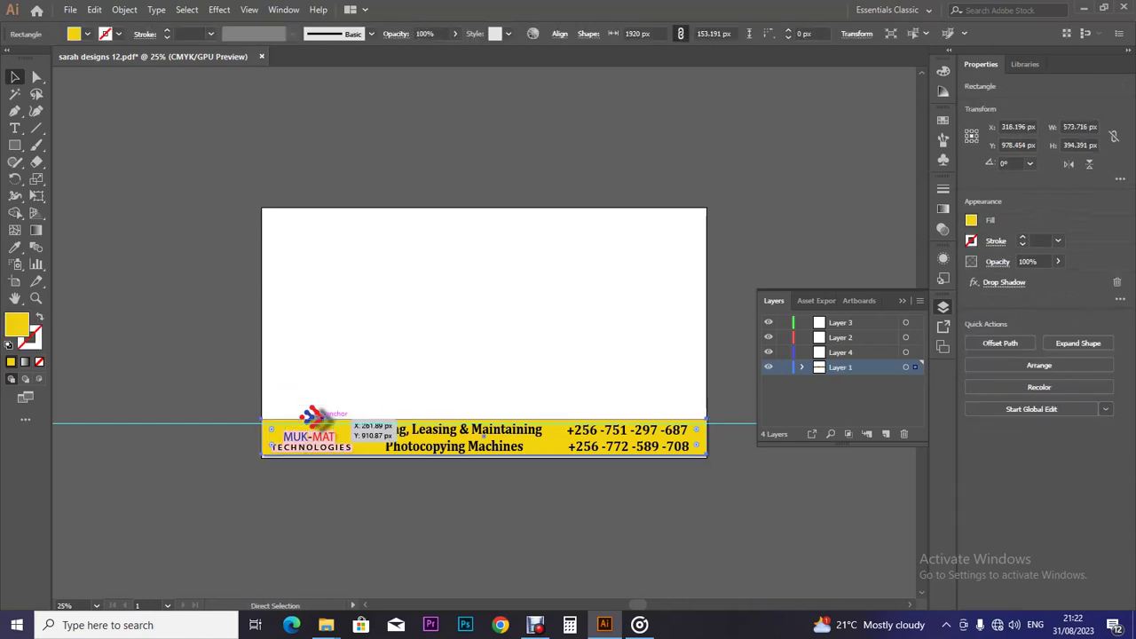
left_click(320, 439)
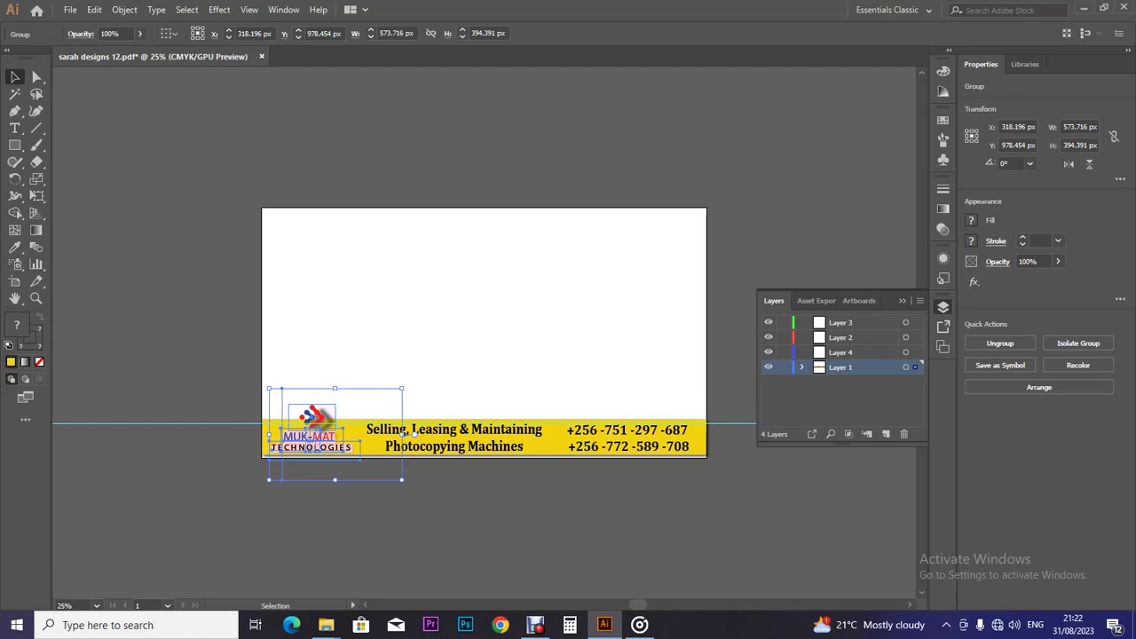
Step: Ungroup the logo group and delete the arrow symbol's copy from the middle of the artboard
key("ctrl+shift+a")
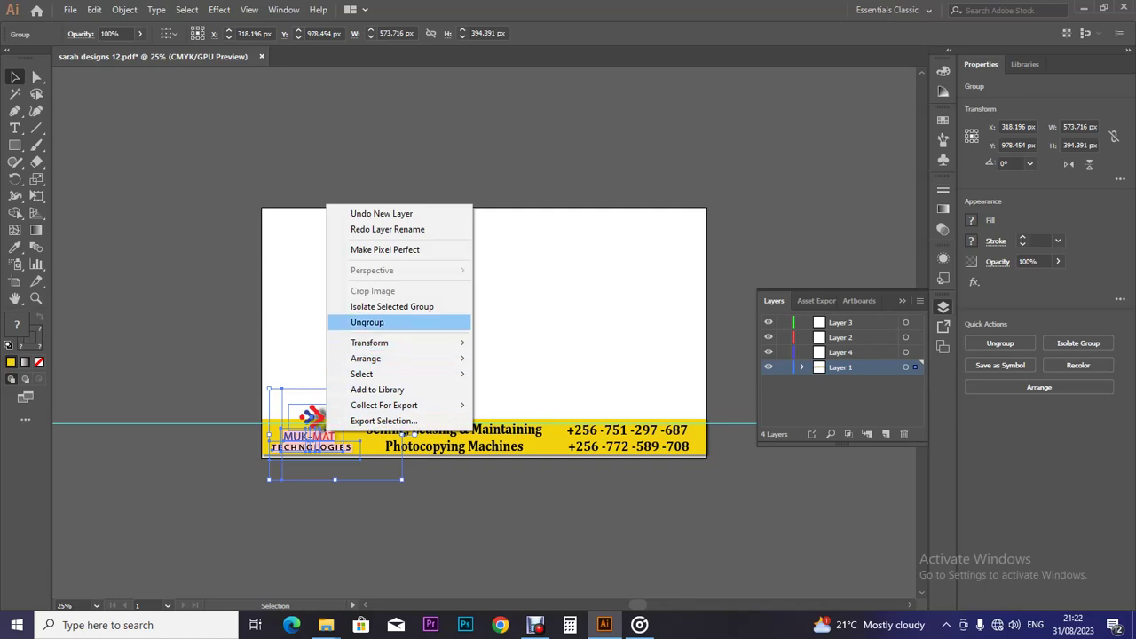
left_click(368, 322)
left_click(372, 322)
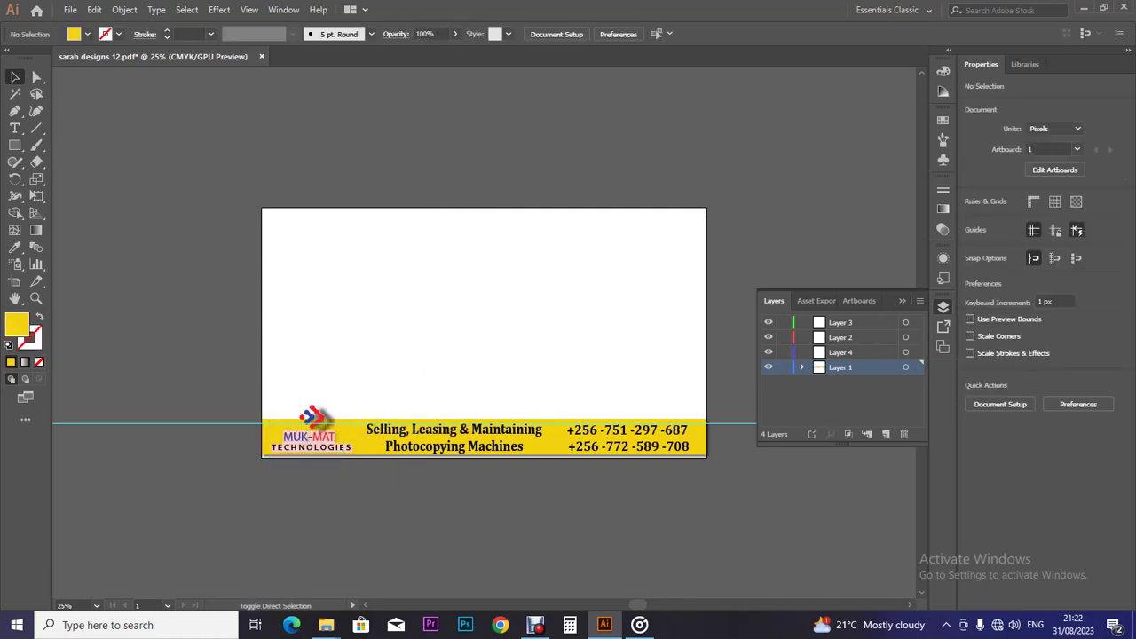
left_click_drag(310, 416, 463, 318)
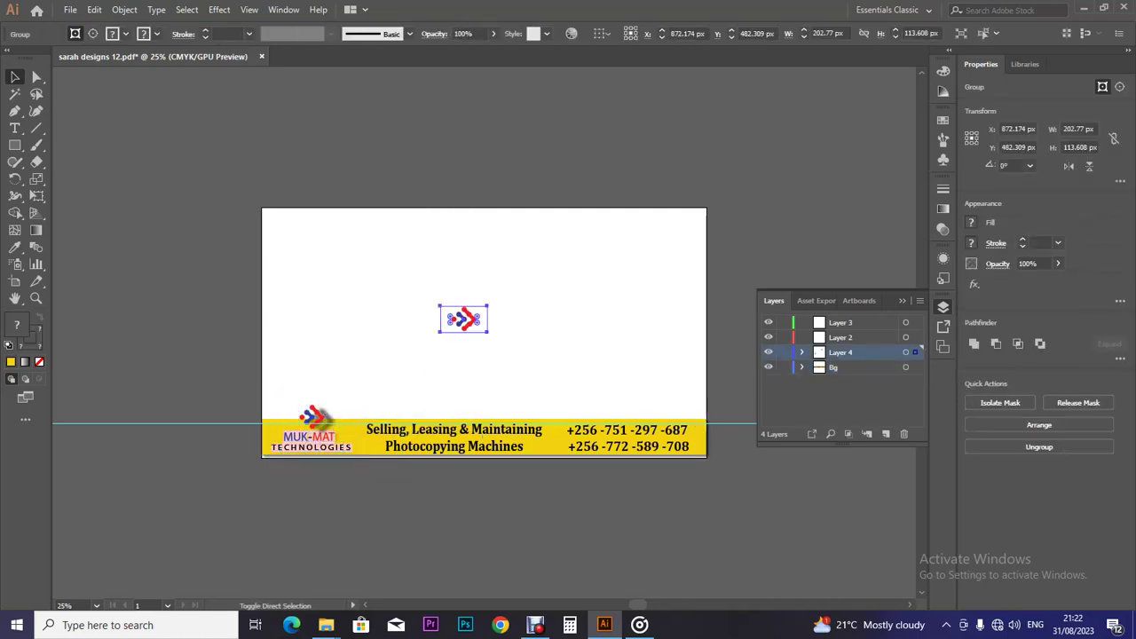
left_click_drag(424, 268, 495, 355)
key("Delete")
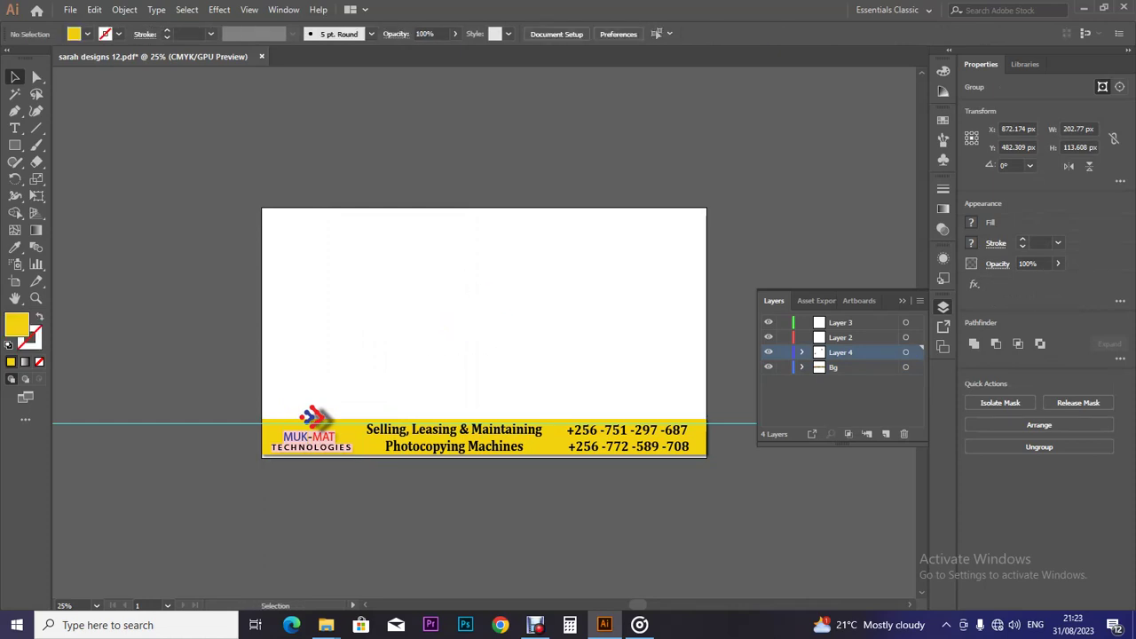
Step: Rename Layer 4, which holds the logo's arrow symbol, as Logo Only and hide the layer
left_click(331, 408)
left_click(311, 417)
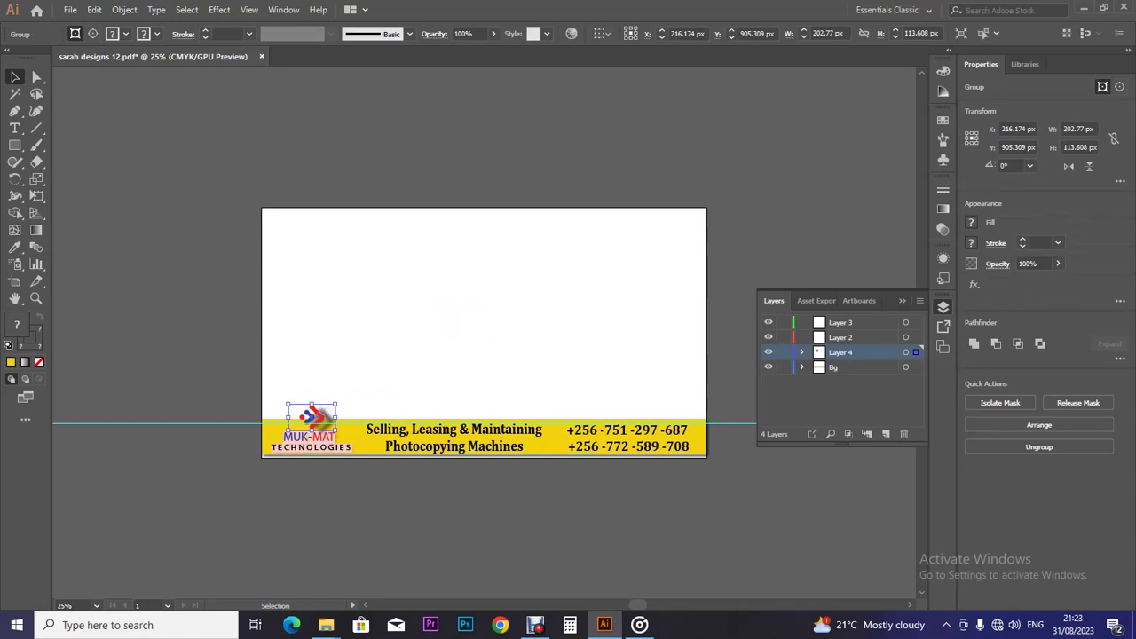
double_click(840, 352)
type("Lo")
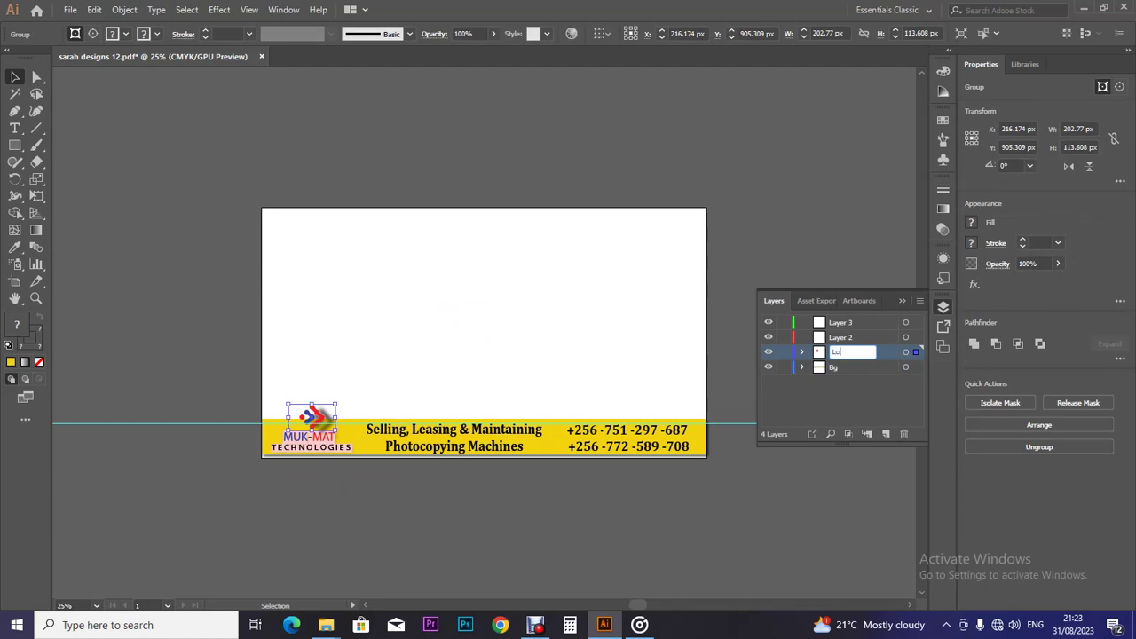
type("go Only")
key("Return")
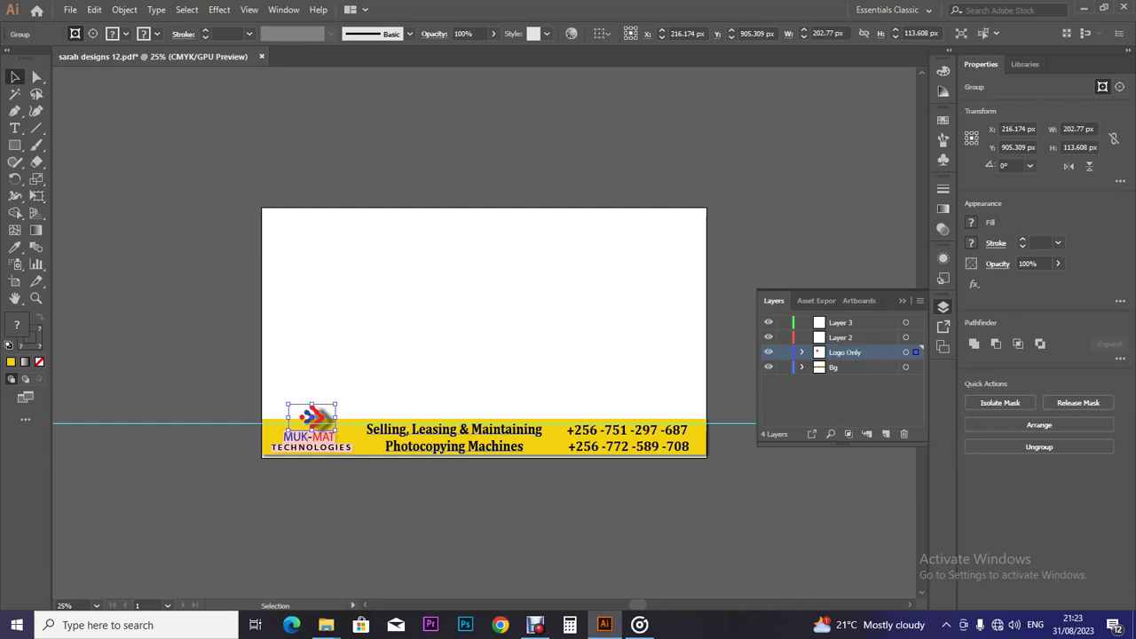
left_click(768, 352)
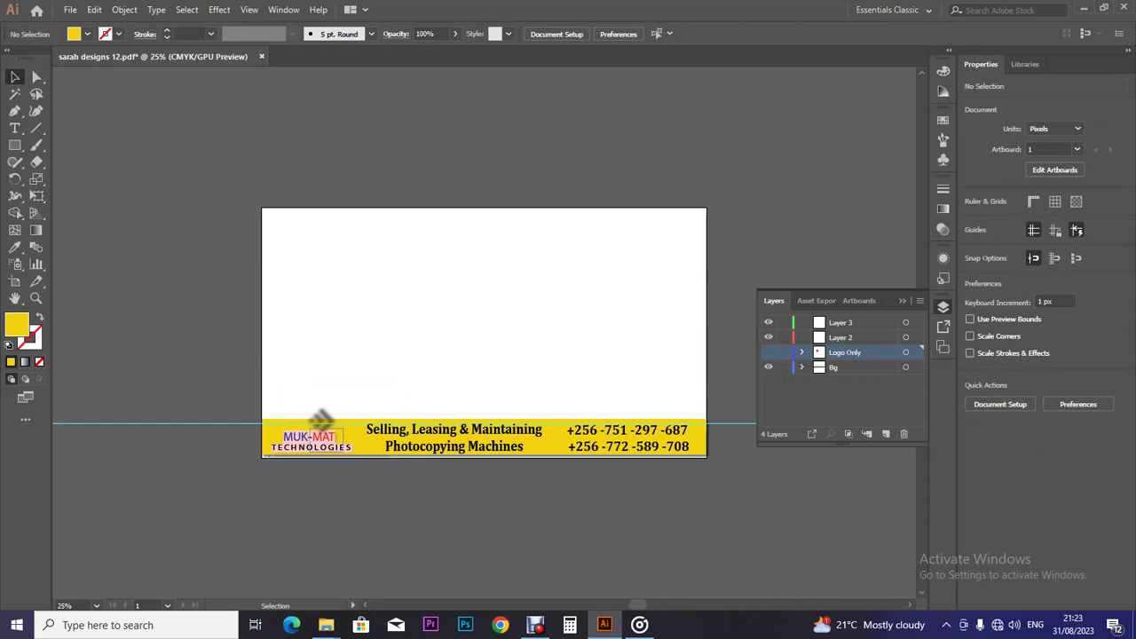
Step: Try deleting the MAT and hyphen pieces of the company name on the Bg layer and undo the deletion
left_click(337, 437)
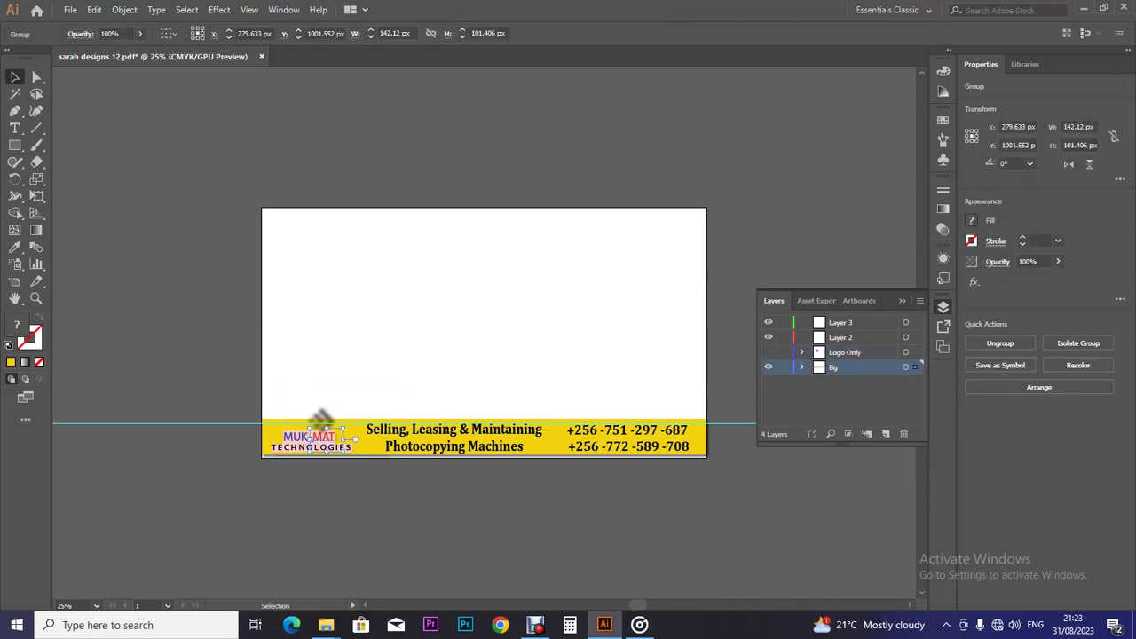
key("ctrl+plus")
key("ctrl+plus")
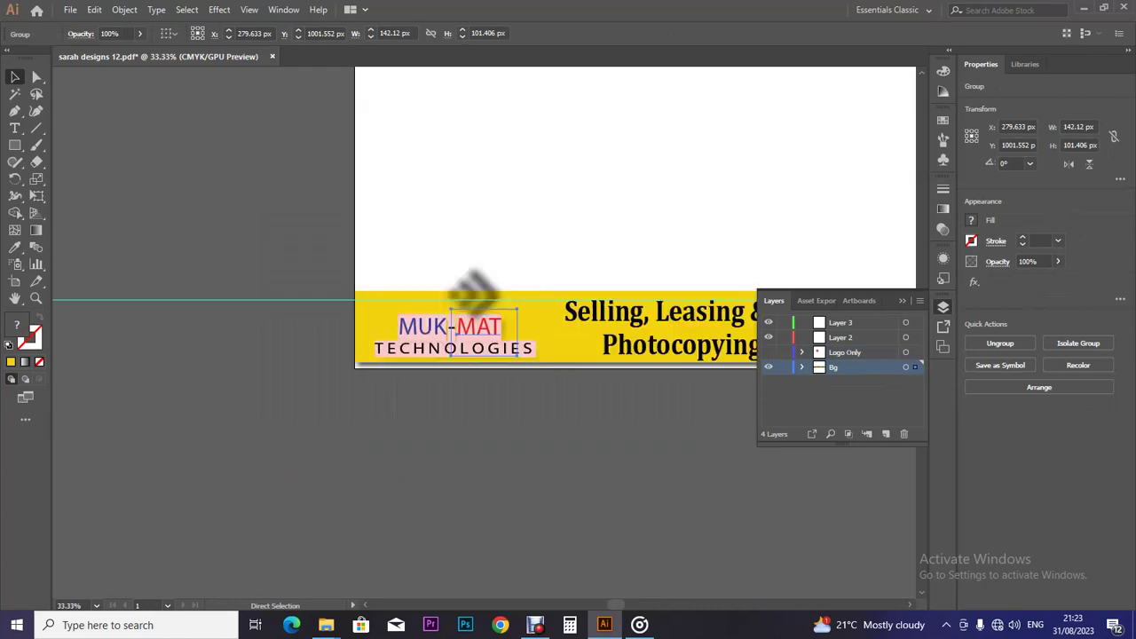
key("ctrl+plus")
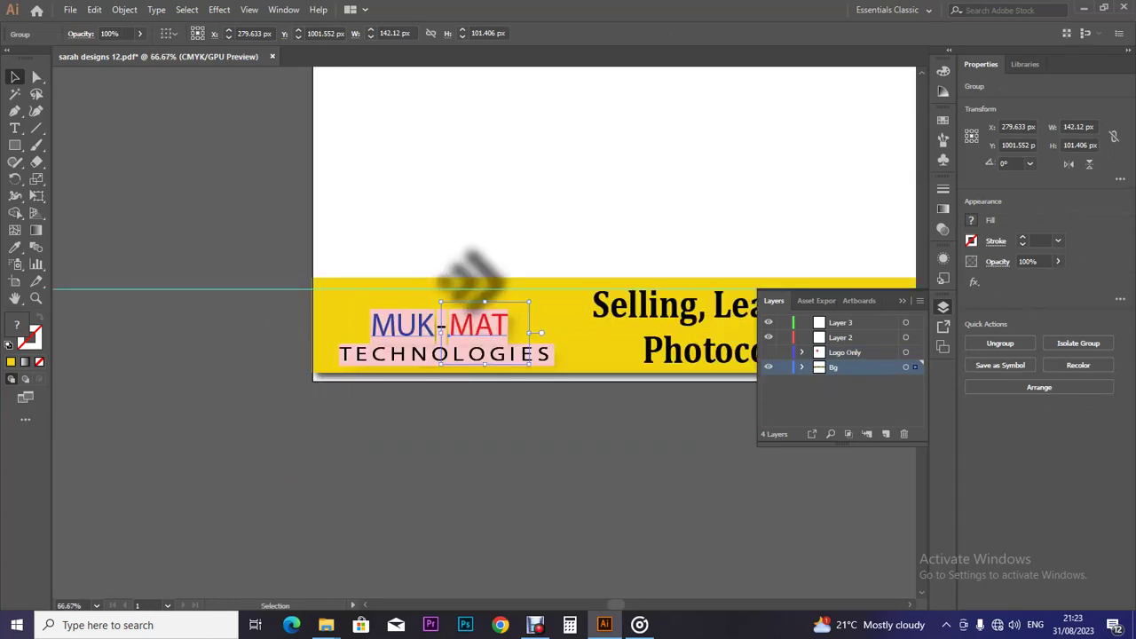
key("ctrl+plus")
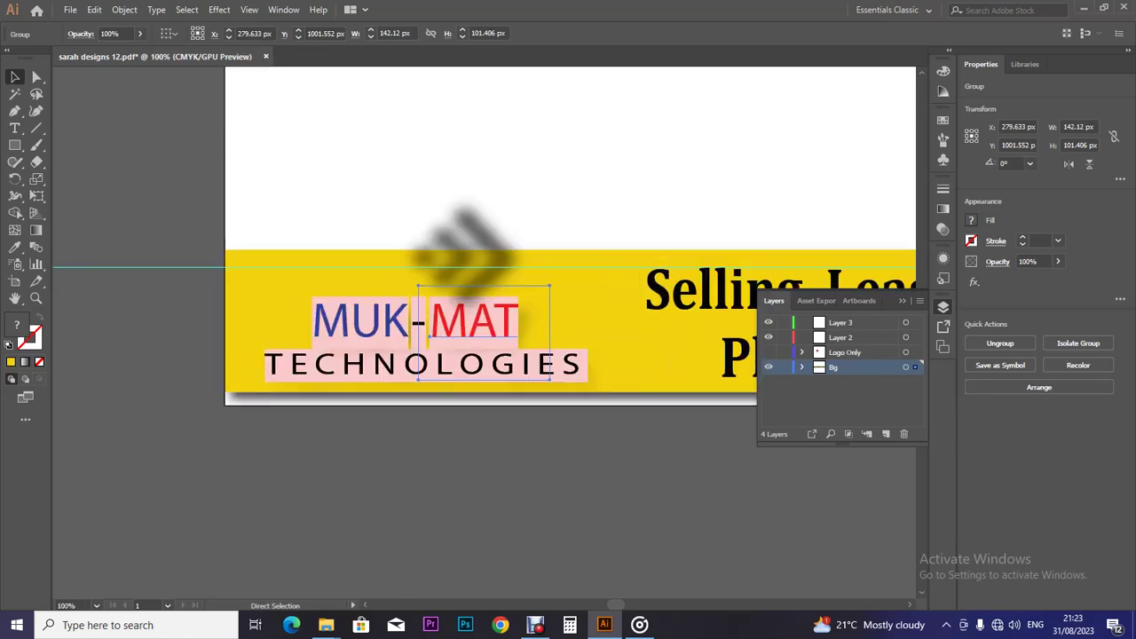
key("ctrl+plus")
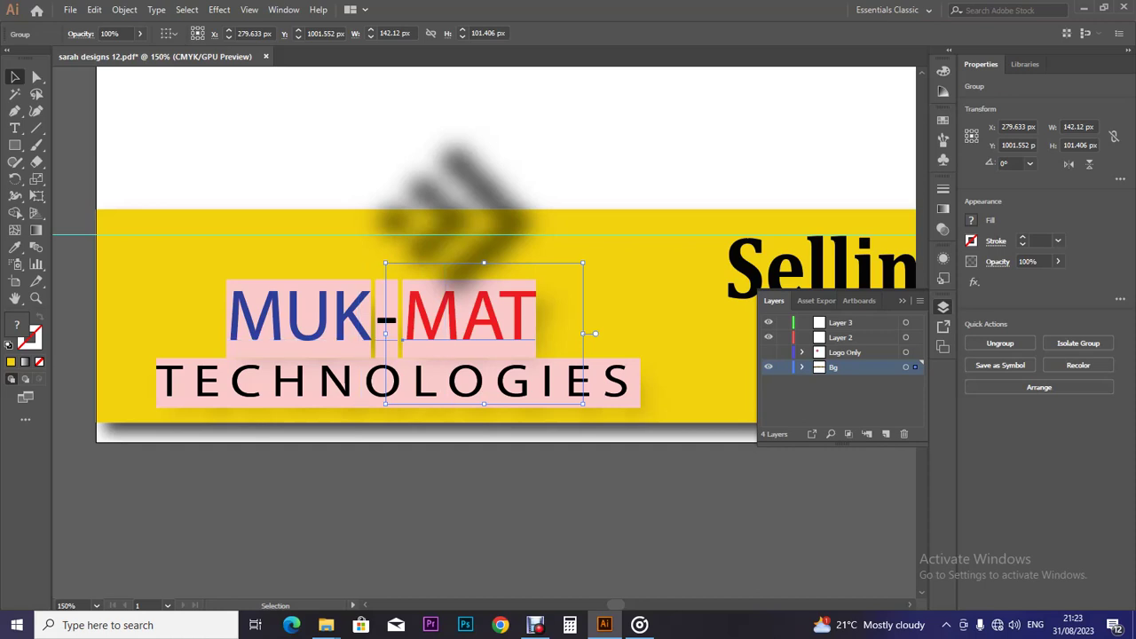
left_click(363, 324, "shift")
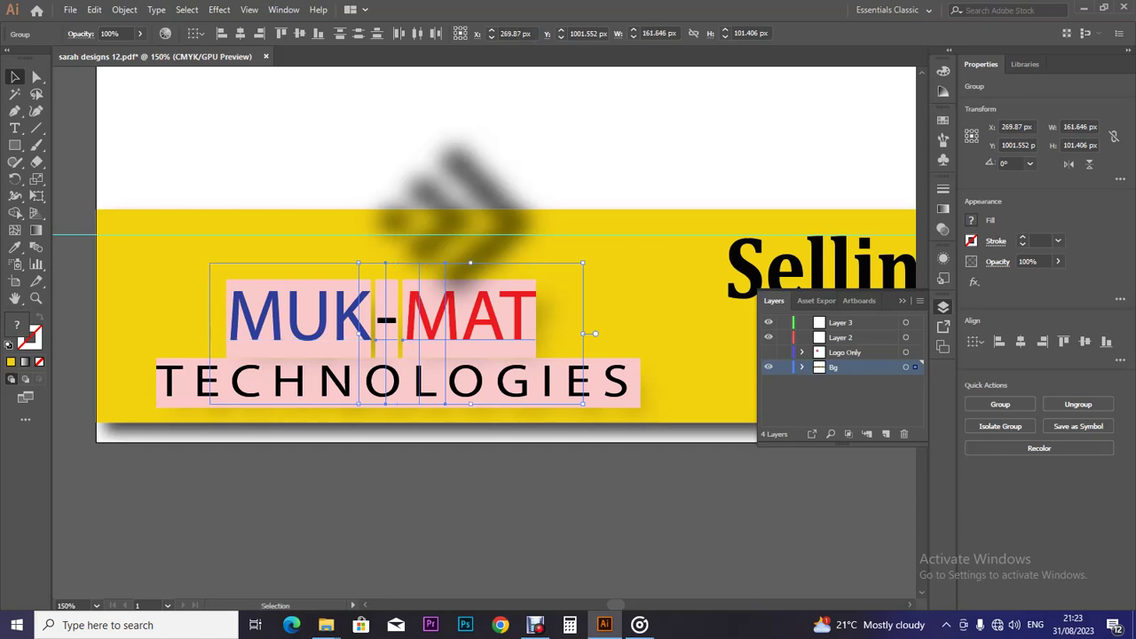
key("ctrl+minus")
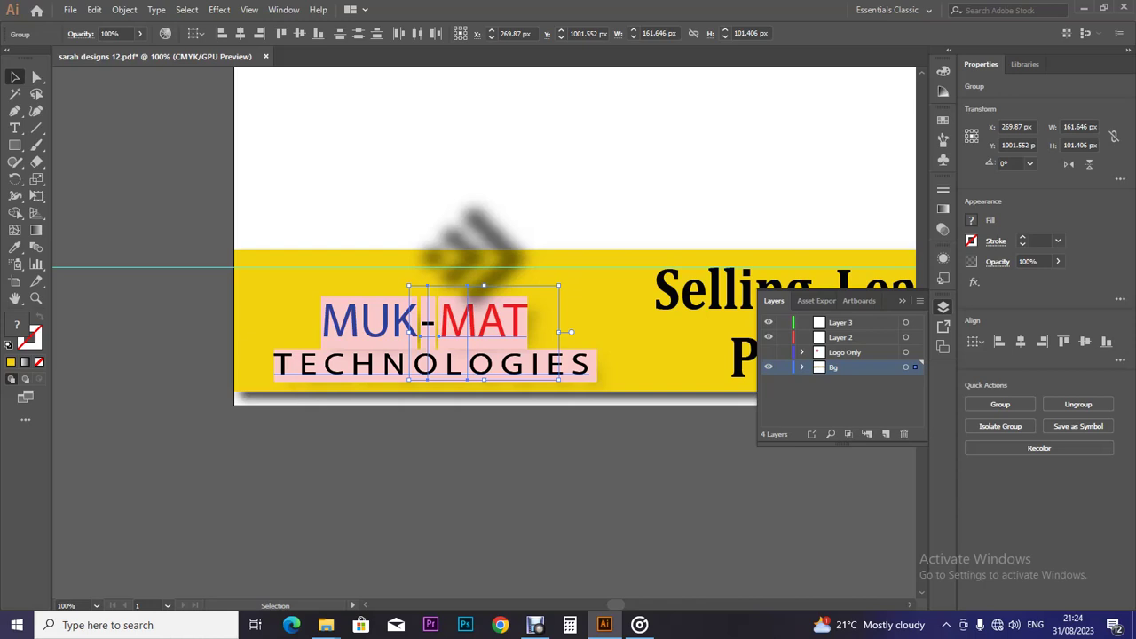
key("a")
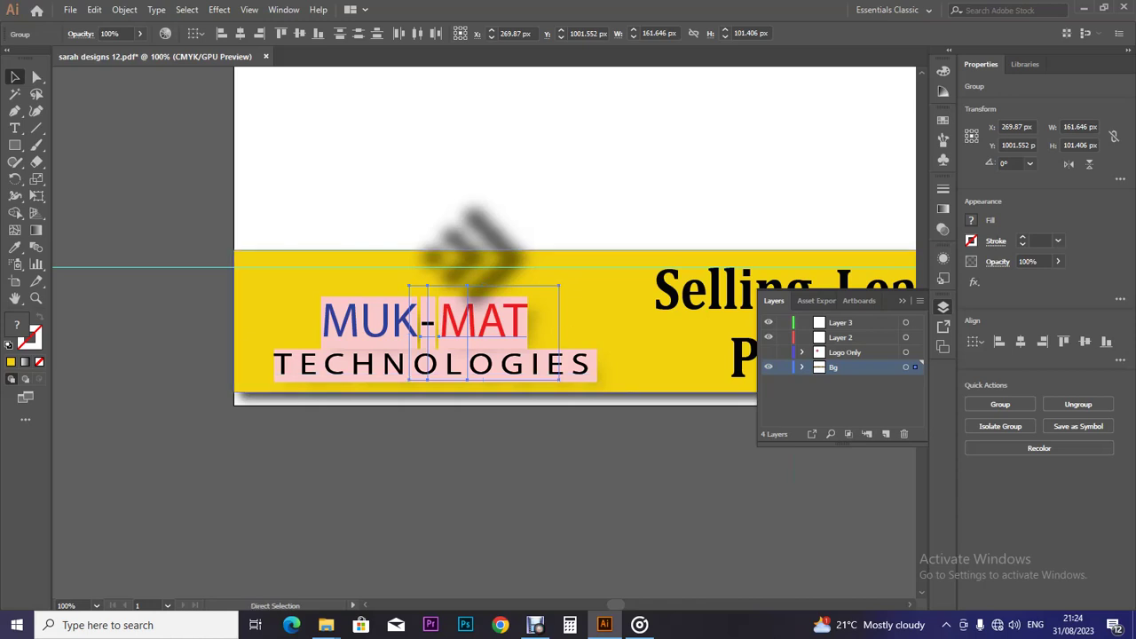
key("Delete")
key("v")
key("ctrl+z")
Step: Cut the MUK, hyphen, MAT and TECHNOLOGIES pieces from the Bg layer and paste them in place on Layer 2
left_click(373, 326)
left_click(428, 323, "shift")
left_click(484, 323, "shift")
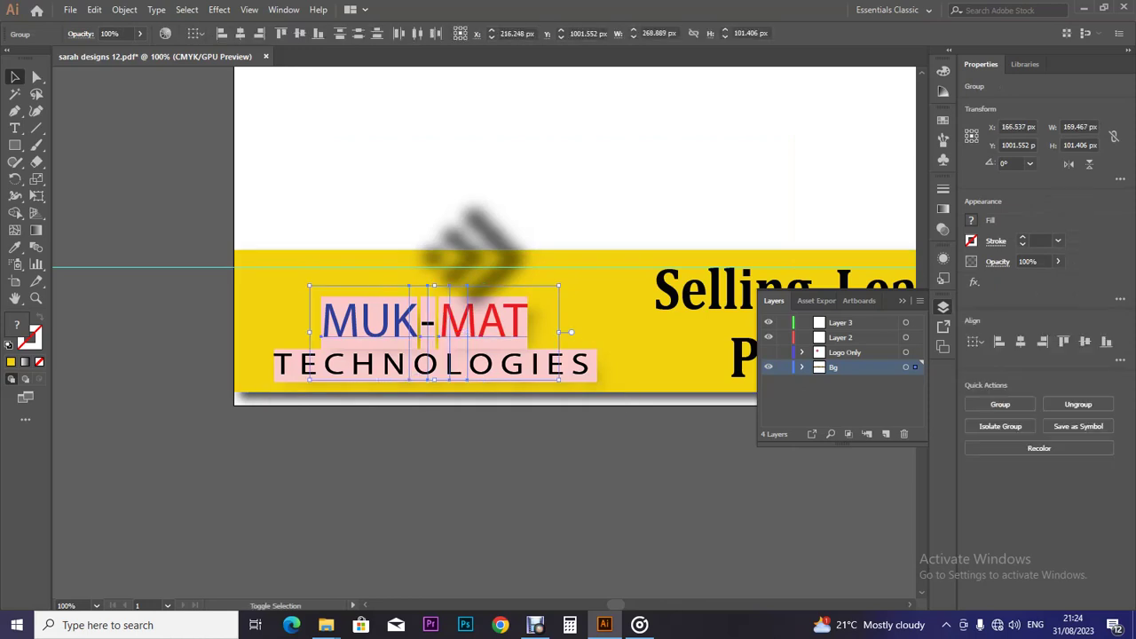
left_click(426, 366, "shift")
key("ctrl")
key("ctrl+x")
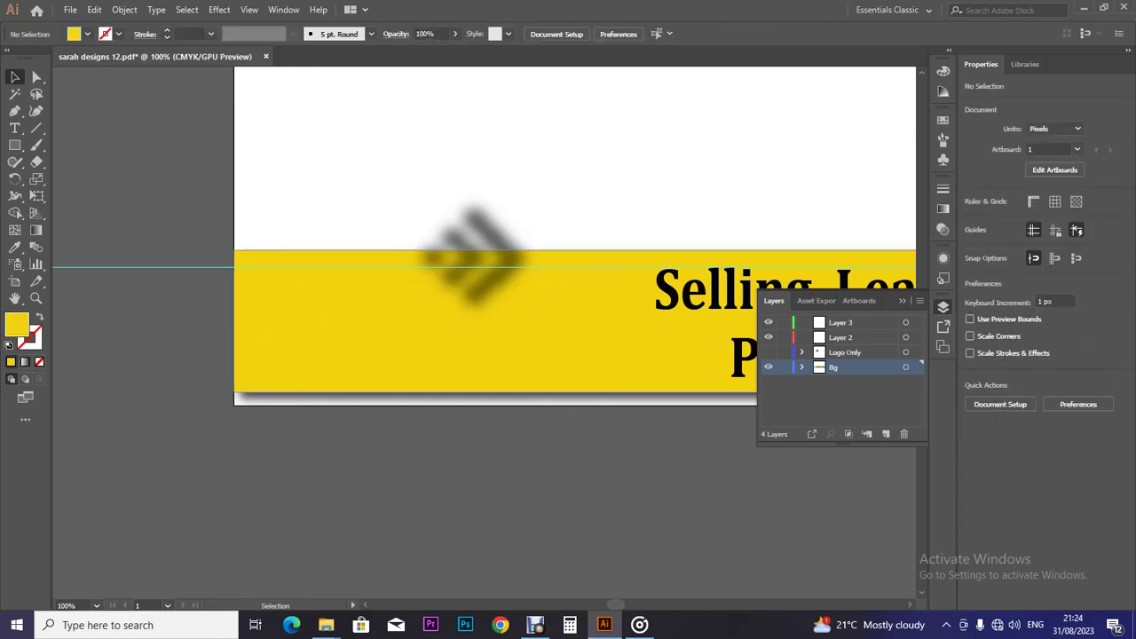
left_click(852, 337)
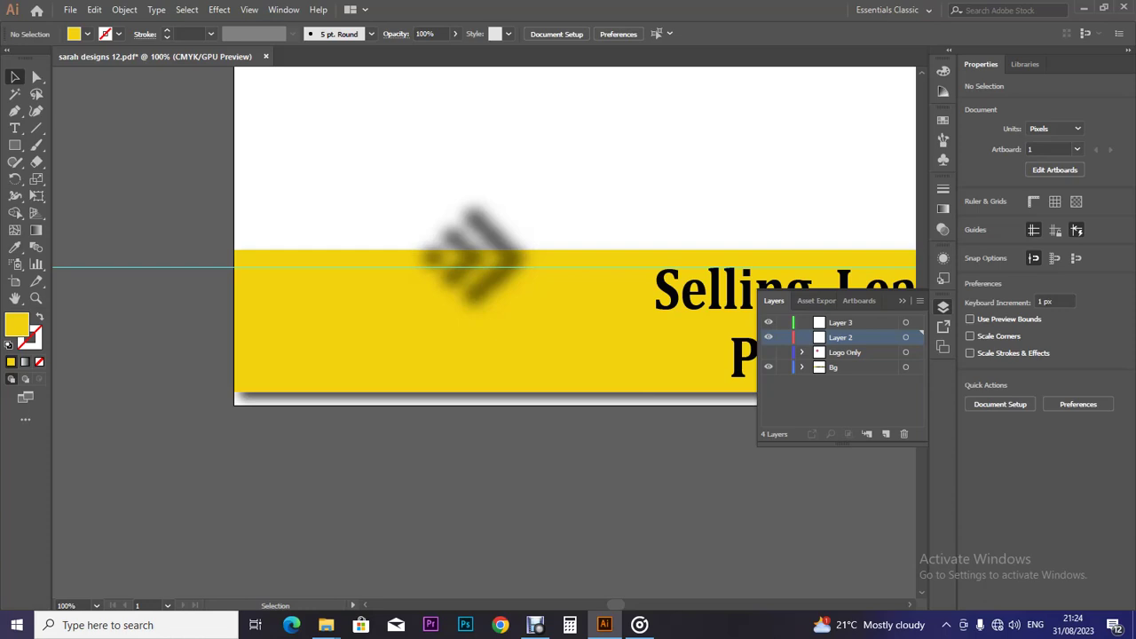
key("ctrl+v")
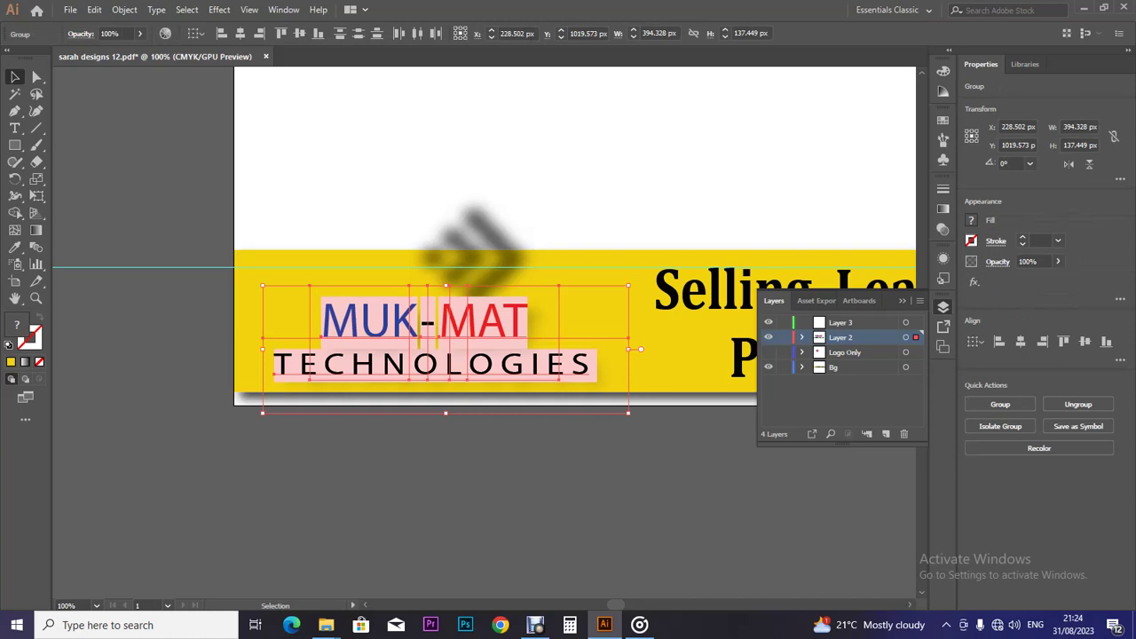
Step: Hide Layer 2 and move the arrow symbol's shadow image from Bg to a new layer, keeping its original position
left_click(769, 337)
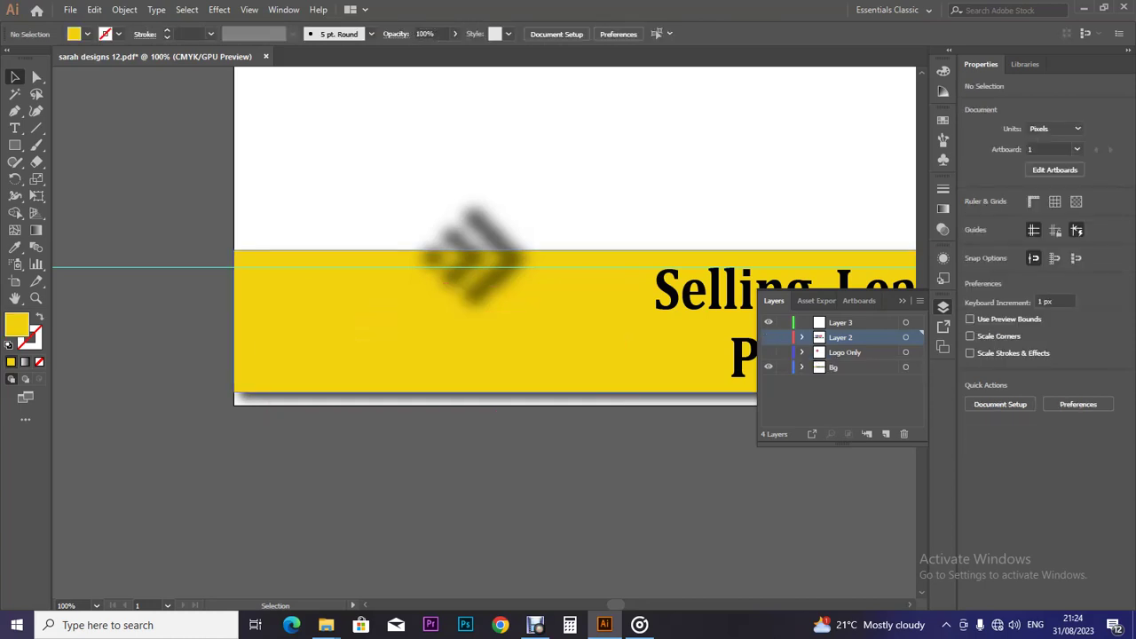
left_click(475, 257)
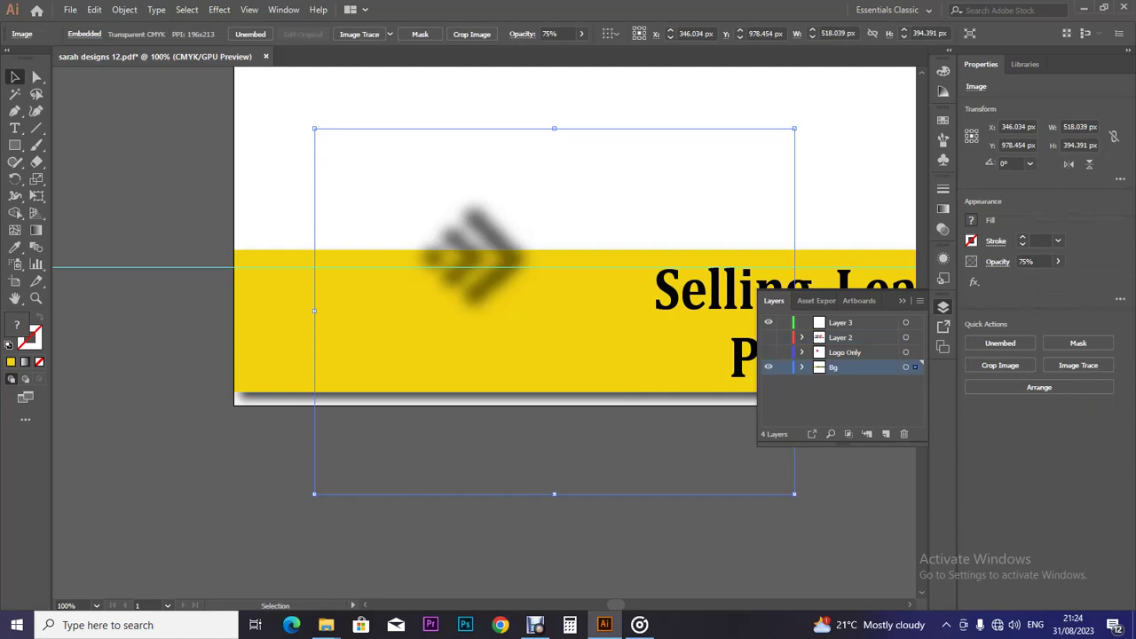
key("Delete")
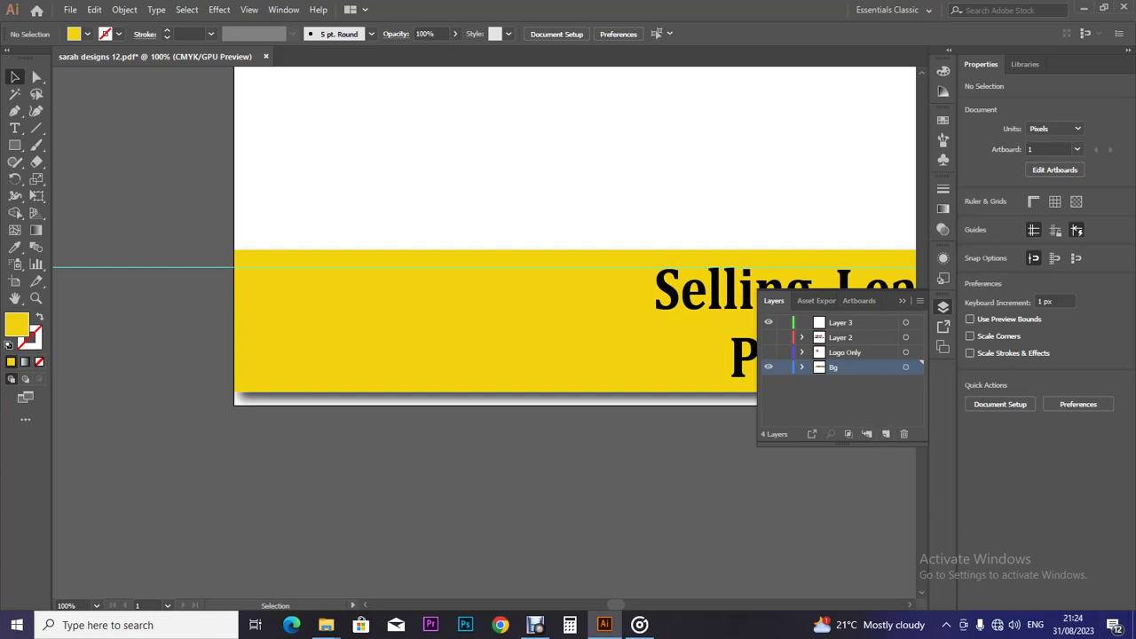
left_click(885, 434)
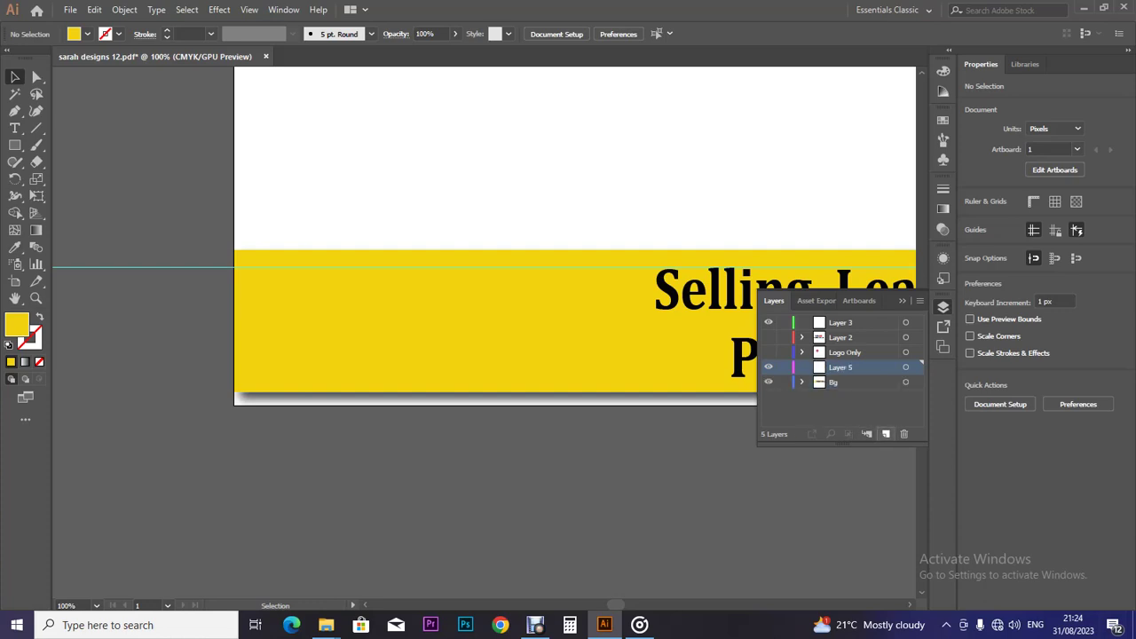
key("ctrl+v")
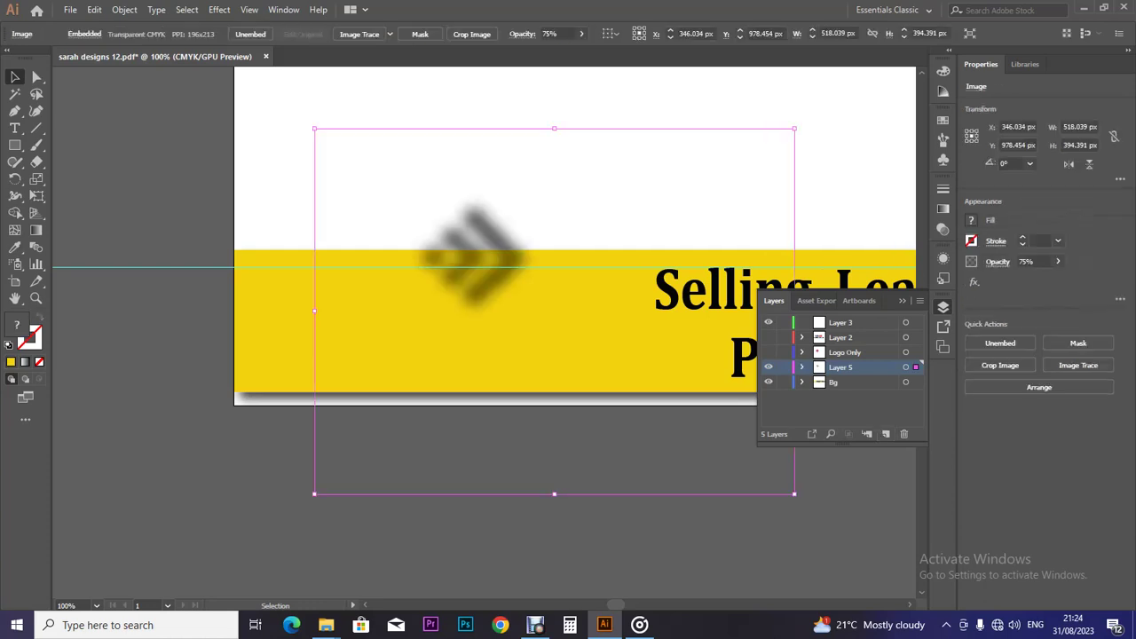
Step: Rename the new layer holding the arrow's shadow as Logo Shadow
double_click(840, 366)
key("BackSpace")
type("lOGO sHADOW")
key("BackSpace")
key("BackSpace")
key("BackSpace")
key("BackSpace")
key("BackSpace")
key("BackSpace")
key("BackSpace")
key("BackSpace")
key("BackSpace")
key("BackSpace")
key("BackSpace")
type("Logo Shadow")
key("Return")
Step: Show Layer 2 again and rename it as Company Name
left_click(852, 337)
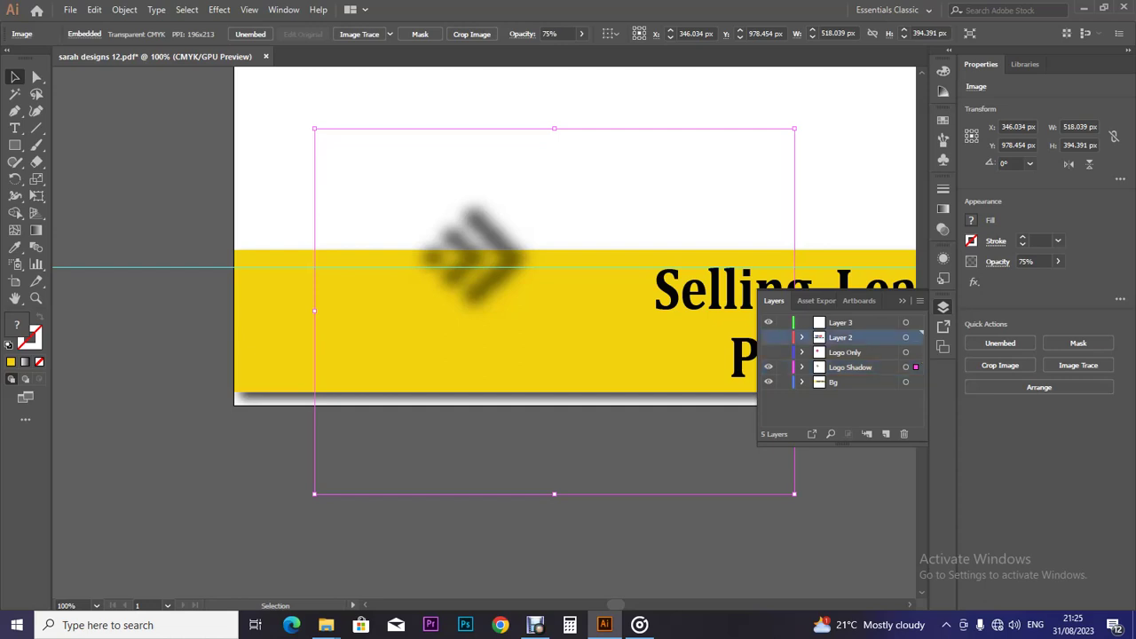
left_click(768, 337)
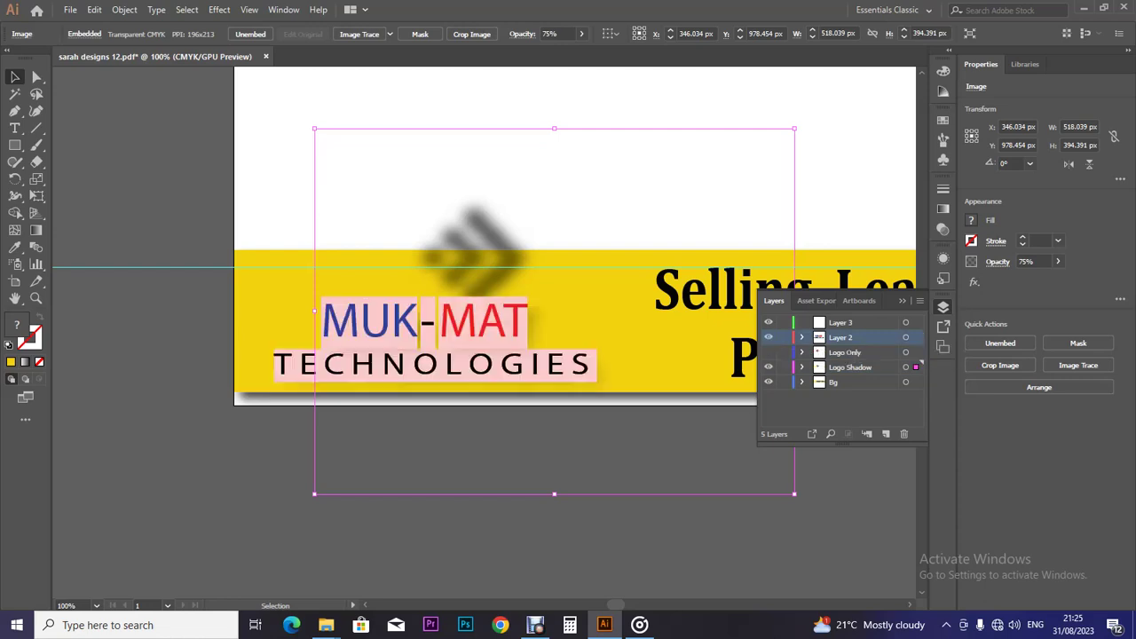
double_click(840, 337)
type("Com")
type("pany Na")
type("me")
key("Return")
left_click(834, 408)
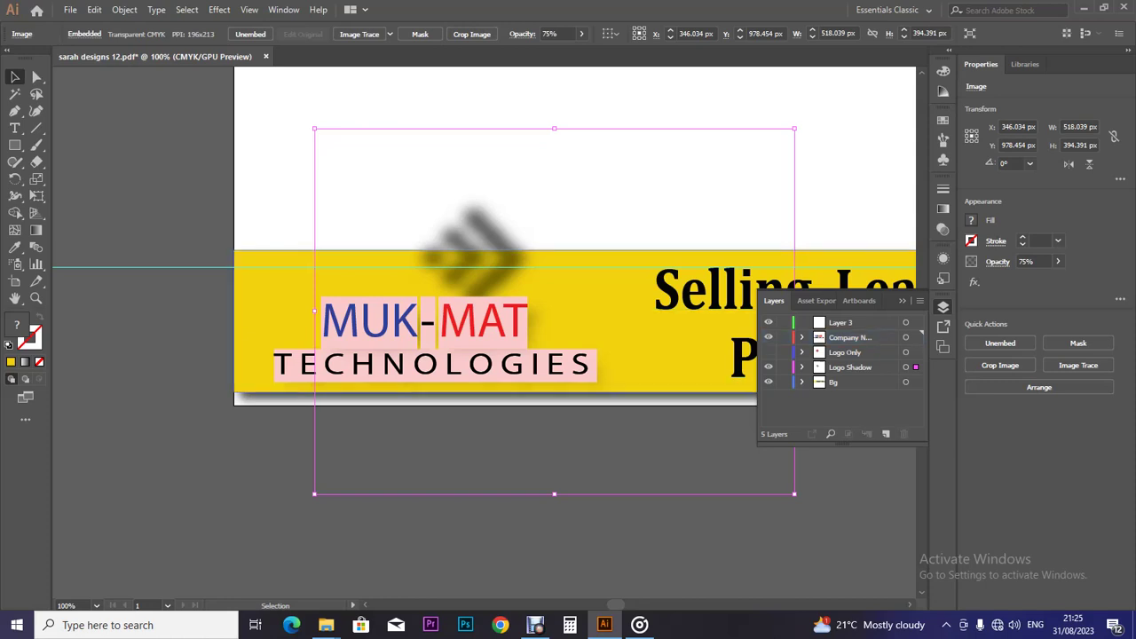
Step: Show the Logo Only layer, move the Company Name layer below Logo Shadow, and clear the selection
left_click(282, 311)
left_click(475, 256)
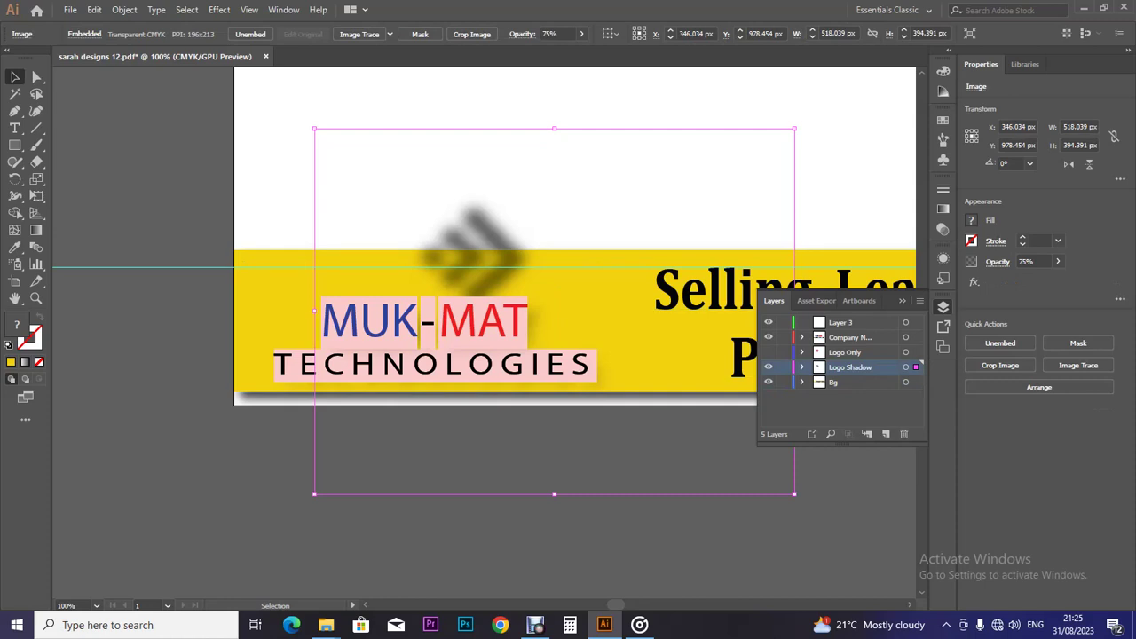
left_click(768, 353)
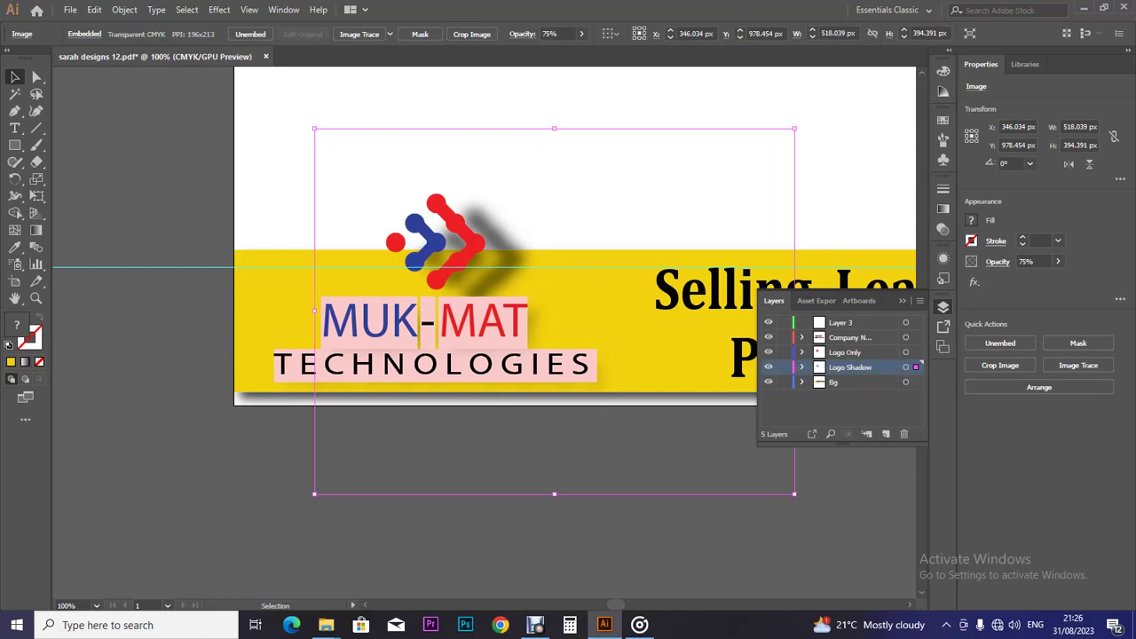
left_click(850, 337)
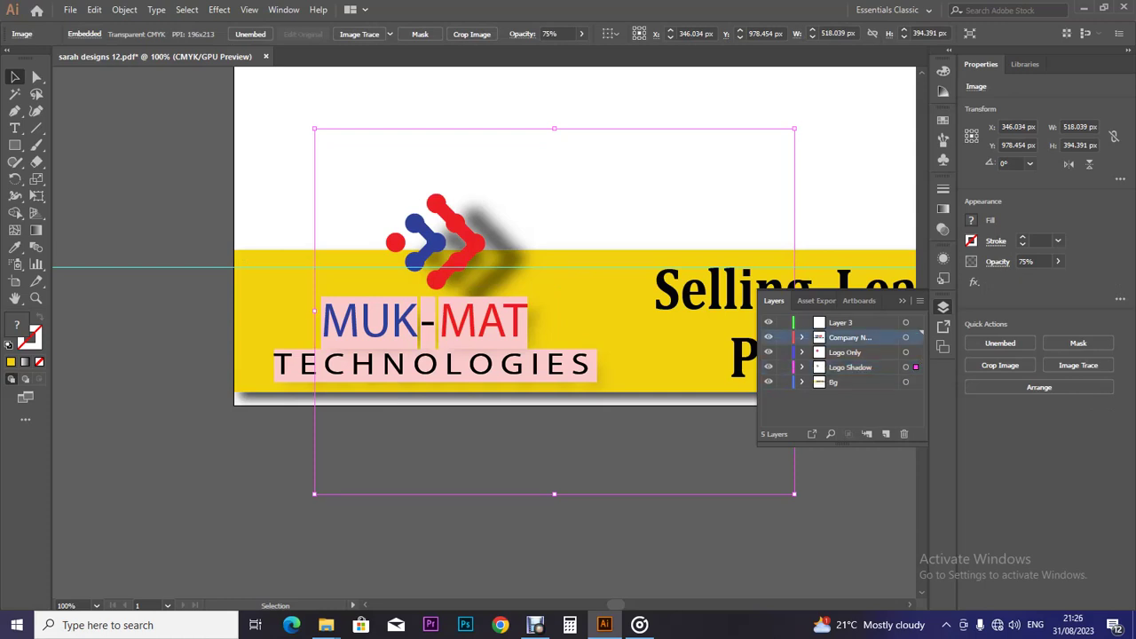
left_click_drag(850, 337, 817, 369)
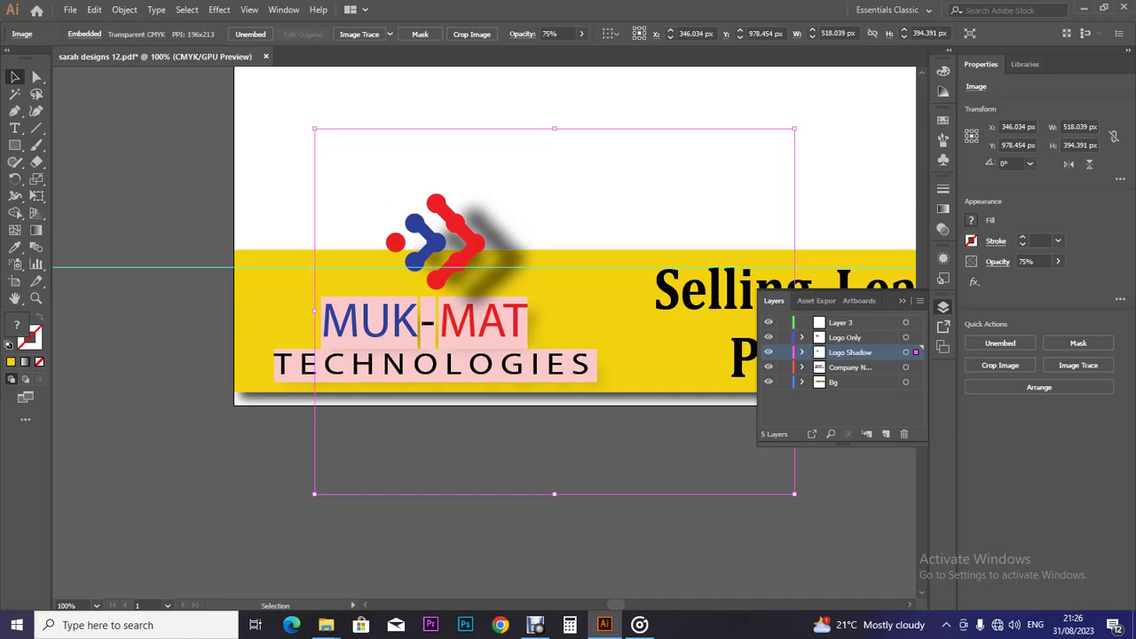
key("ctrl+shift+a")
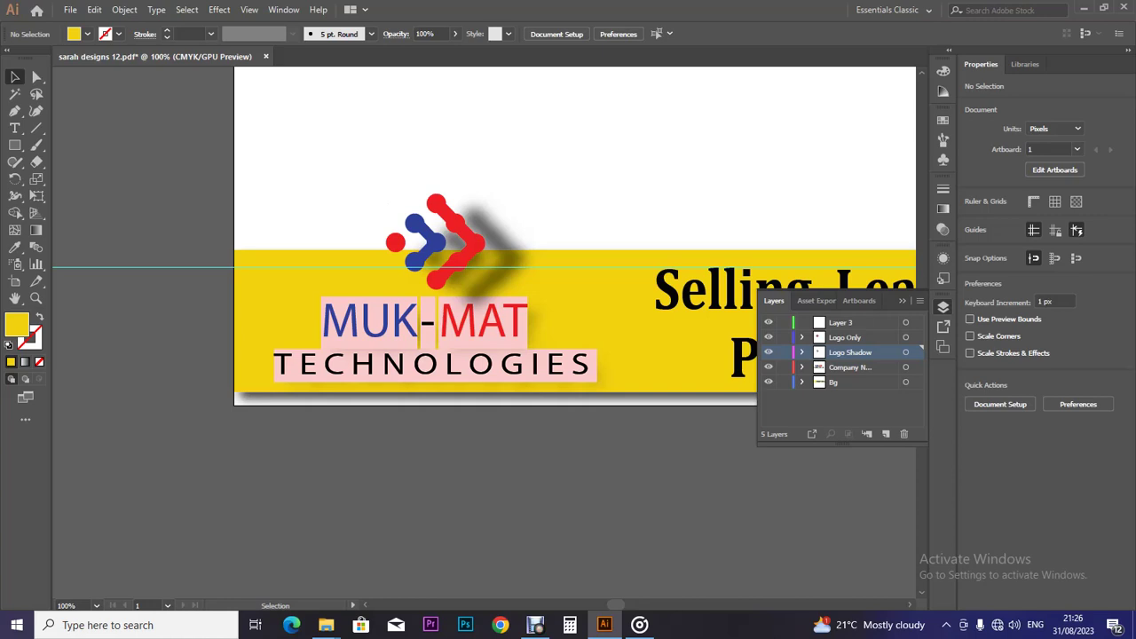
Step: Move the "Selling, Leasing & Maintaining Photocopying Machines" text from the Bg layer to Layer 3, keeping its original position
left_click(710, 295)
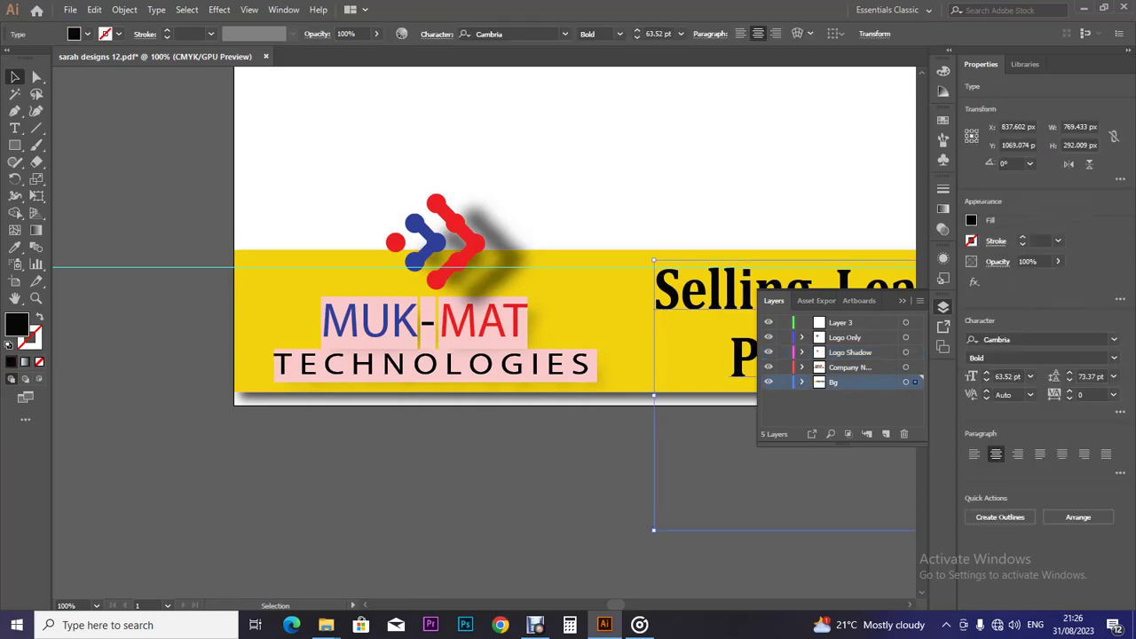
key("ctrl+0")
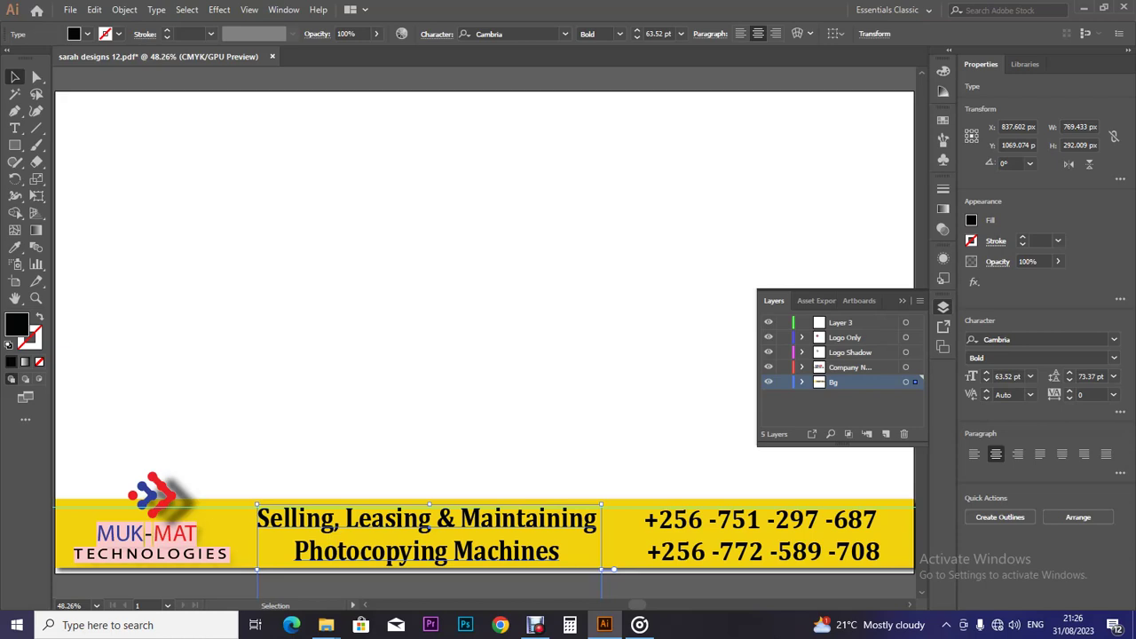
left_click(840, 322)
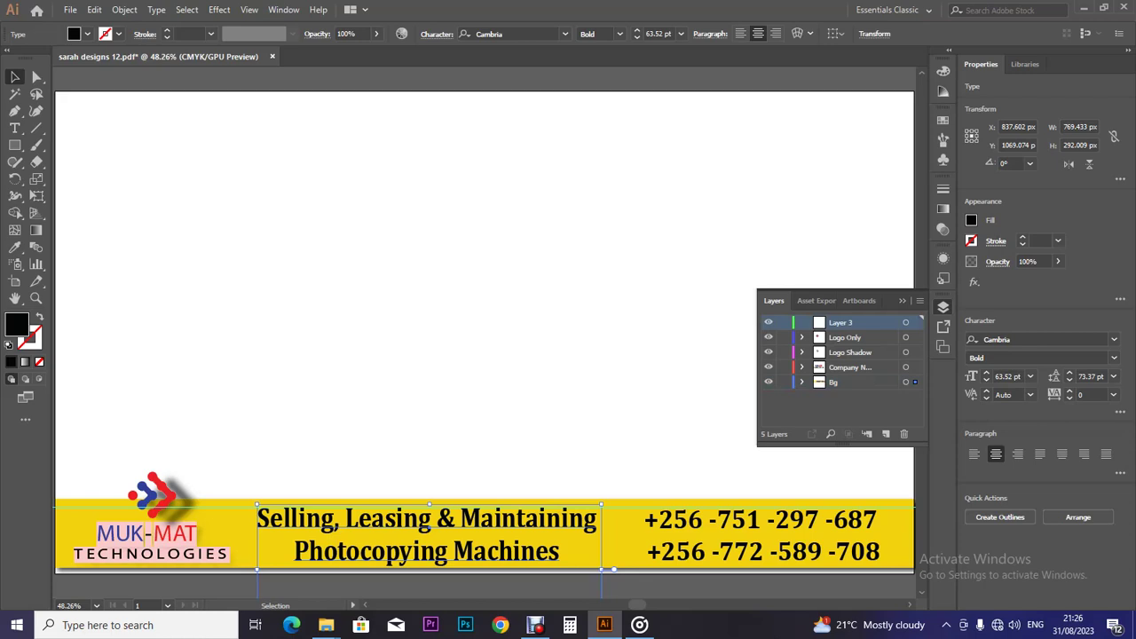
key("a")
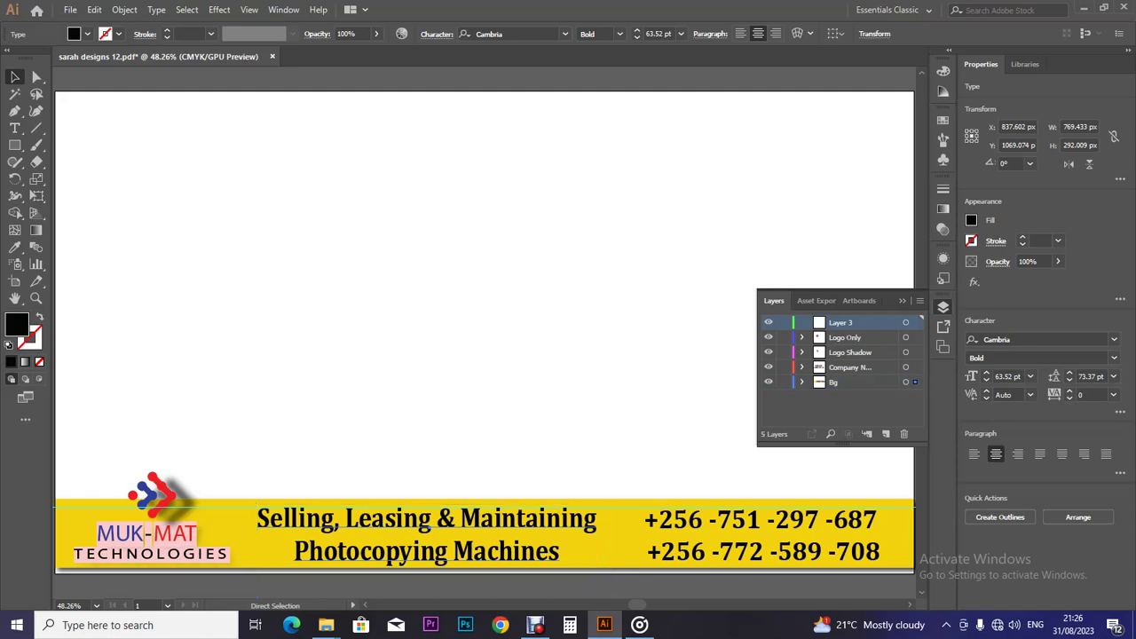
key("Delete")
key("v")
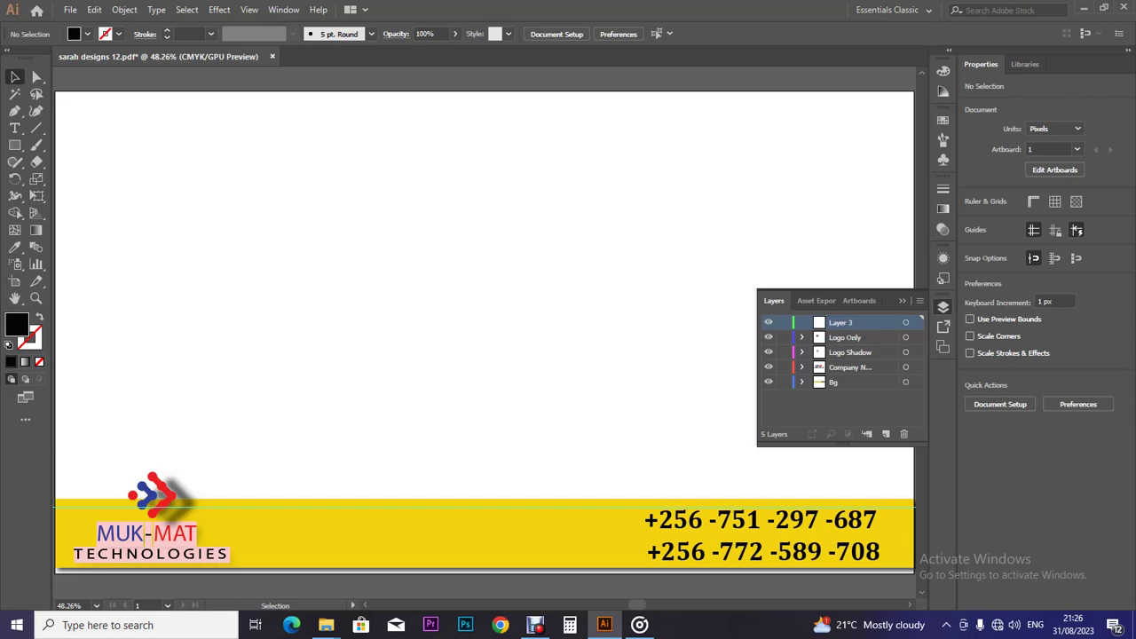
key("ctrl+f")
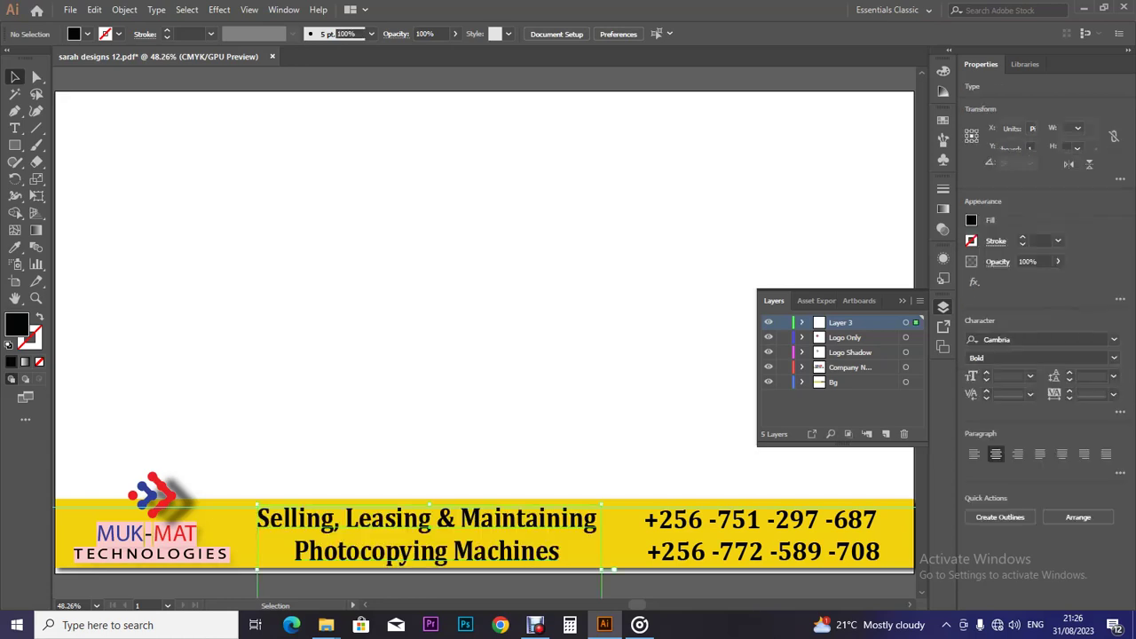
Step: Rename Layer 3 as Information
double_click(841, 323)
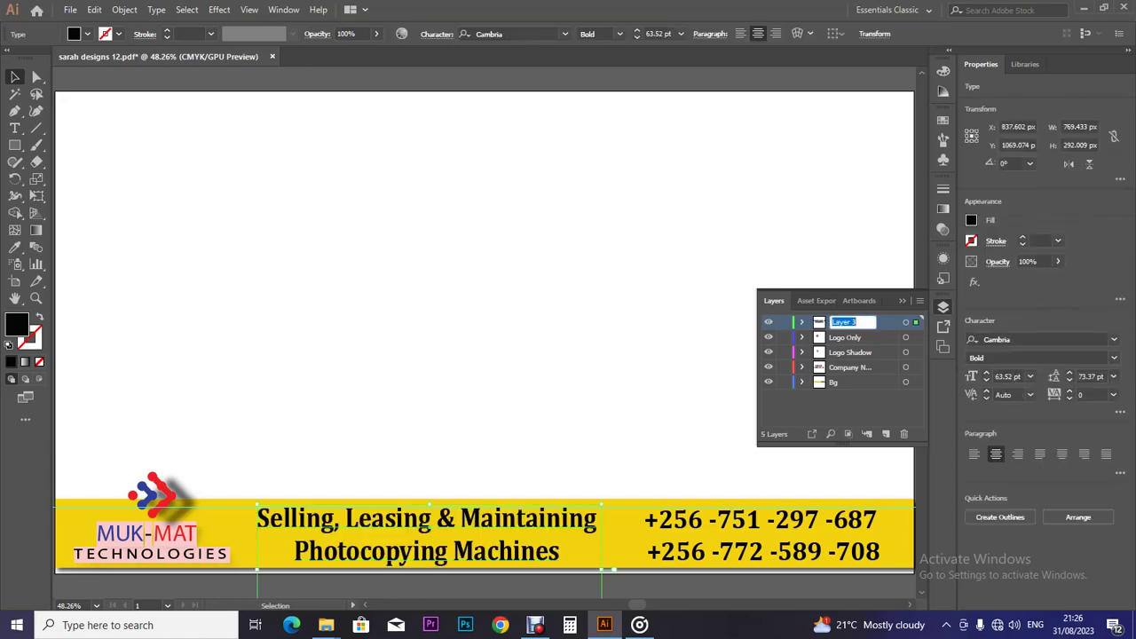
type("Information")
key("Return")
Step: Open the Bg layer's options and change its name to Yellow Background
key("ctrl+minus")
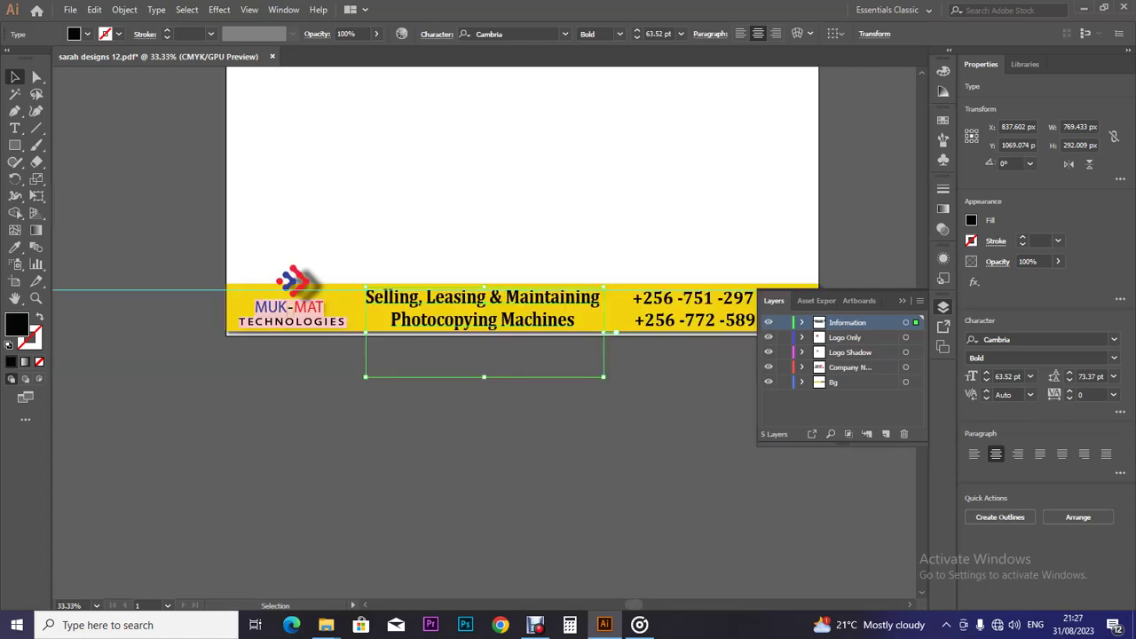
key("ctrl+plus")
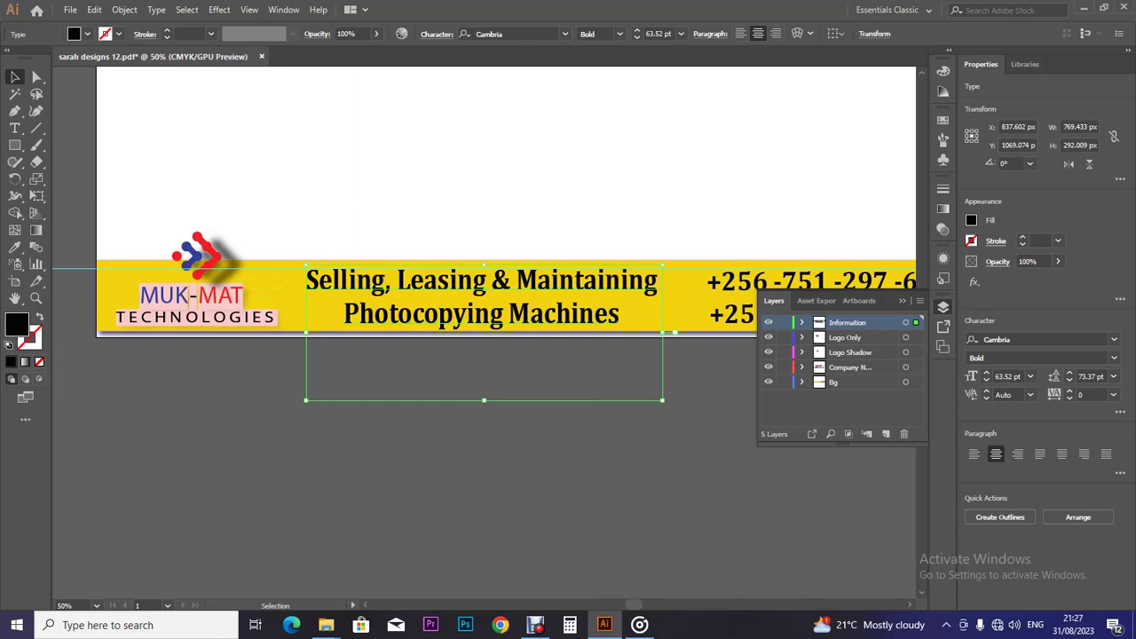
scroll(484, 293, "right", 3)
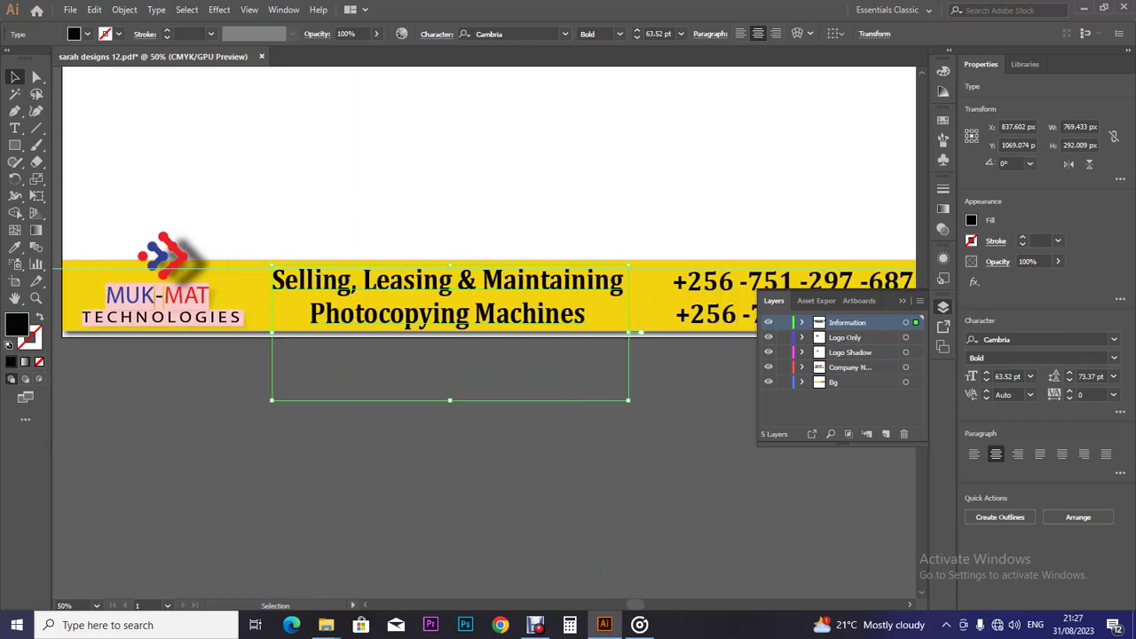
scroll(483, 293, "right", 1)
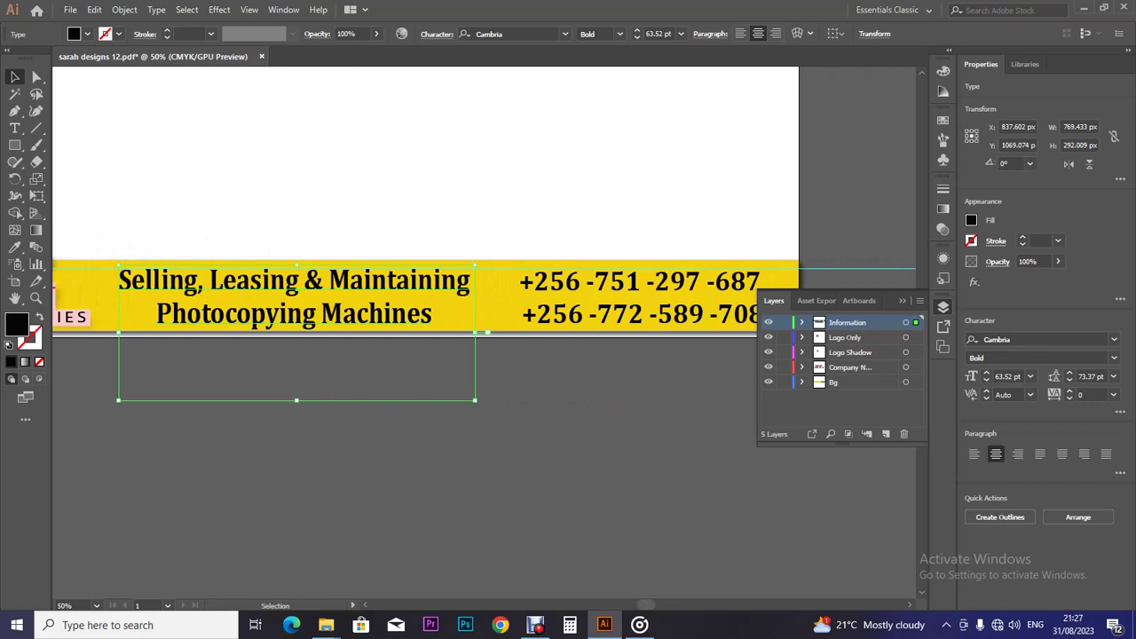
double_click(875, 381)
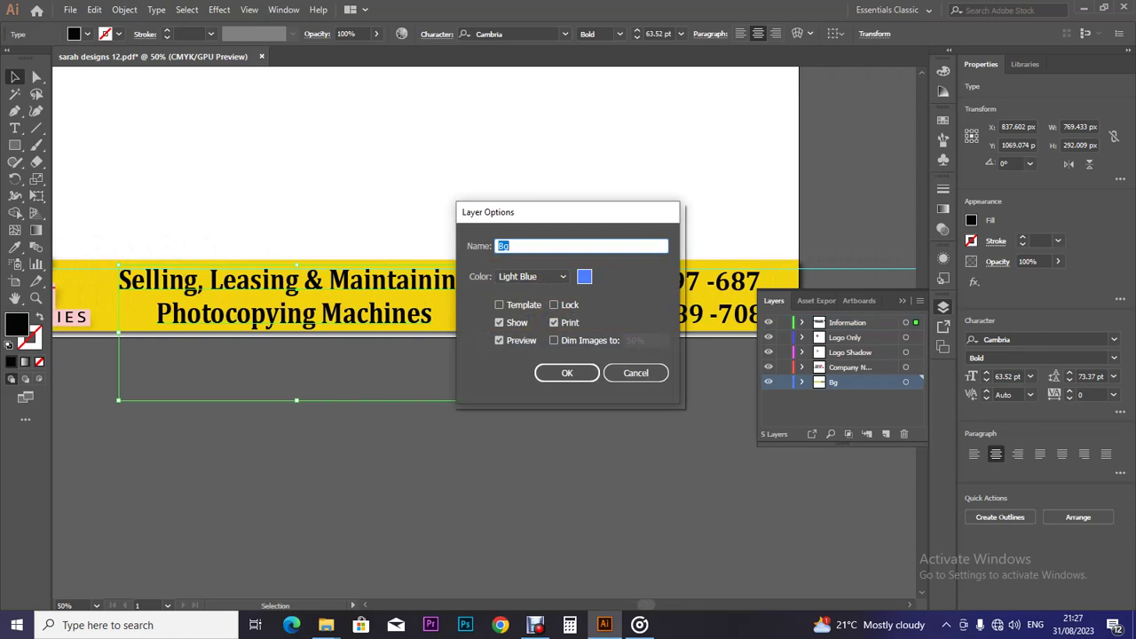
key("Right")
key("BackSpace")
type("ack ground")
key("Home")
type("Yellow")
Step: Give the background layer a custom yellow-green colour with Red 200, Green 227, Blue 106, and apply the layer options
left_click(584, 276)
left_click(597, 267)
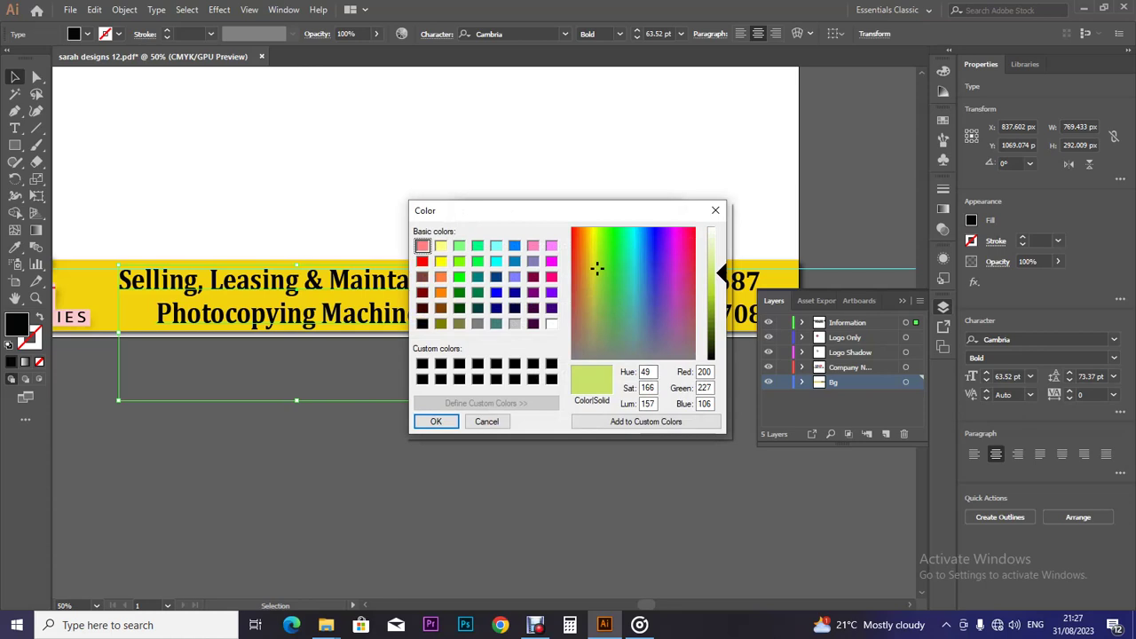
left_click(436, 420)
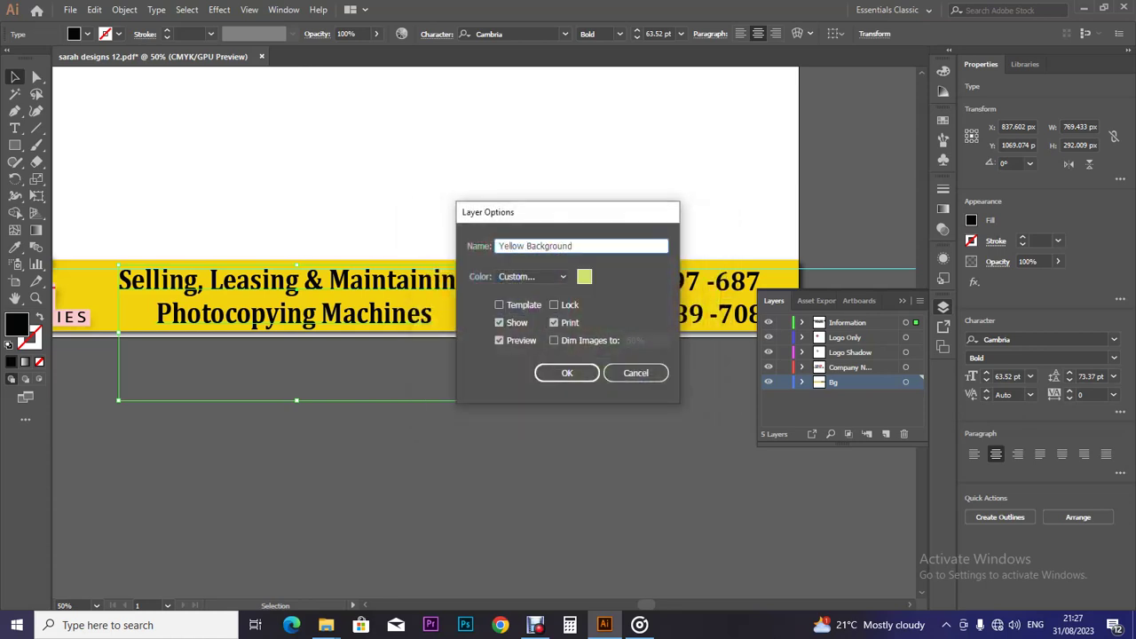
left_click(566, 370)
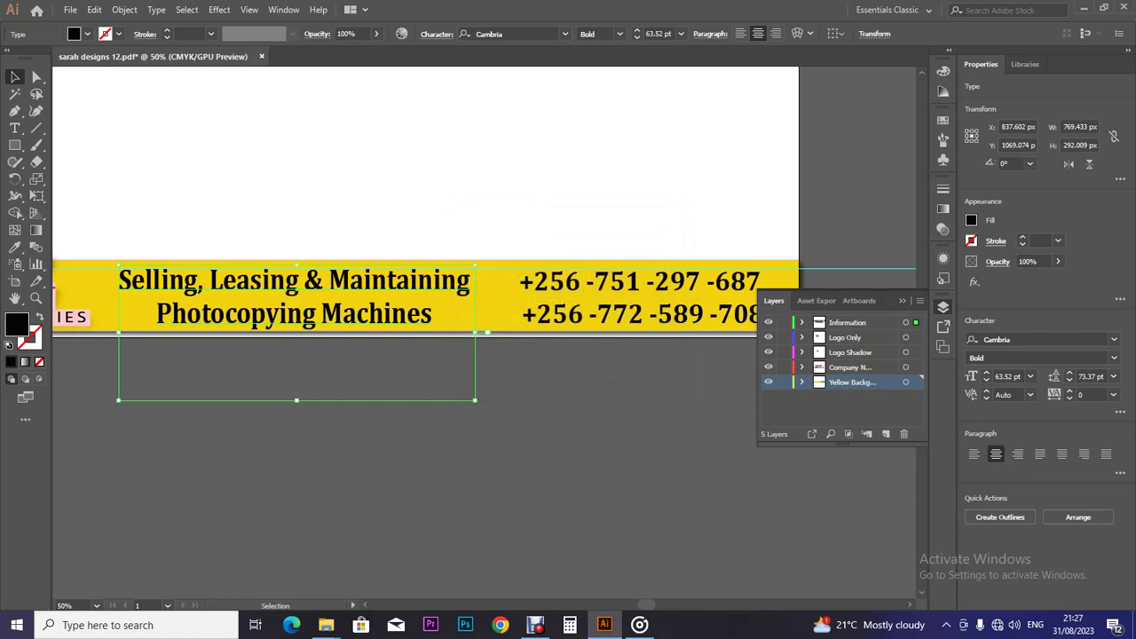
Step: Create two new layers above the Information layer for the phone numbers and make Layer 6 active
left_click(638, 297)
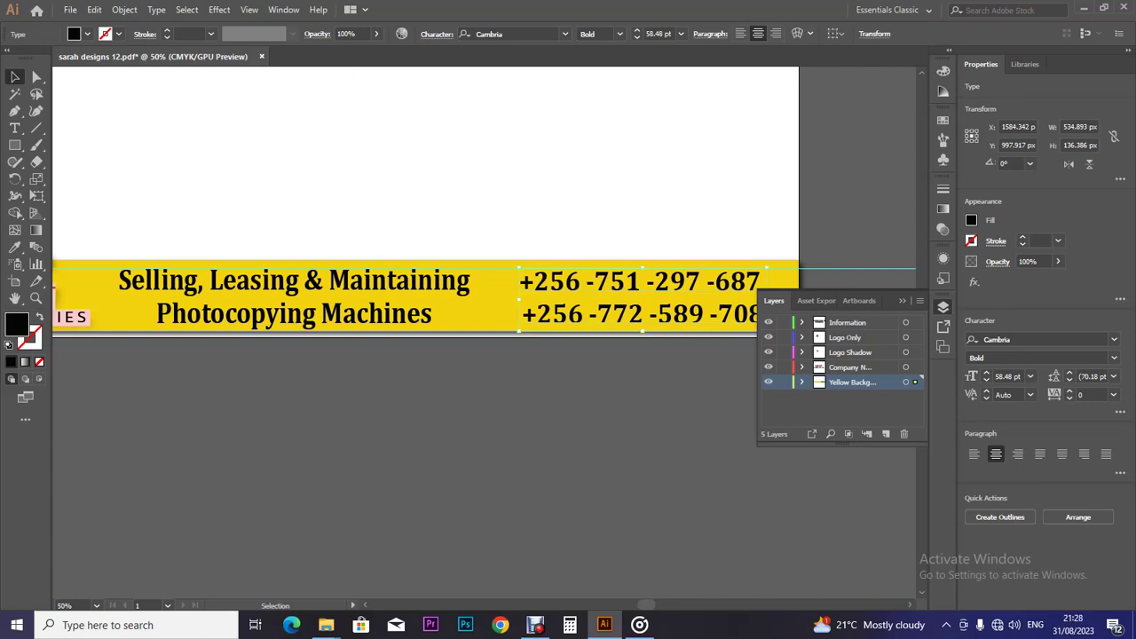
left_click(848, 322)
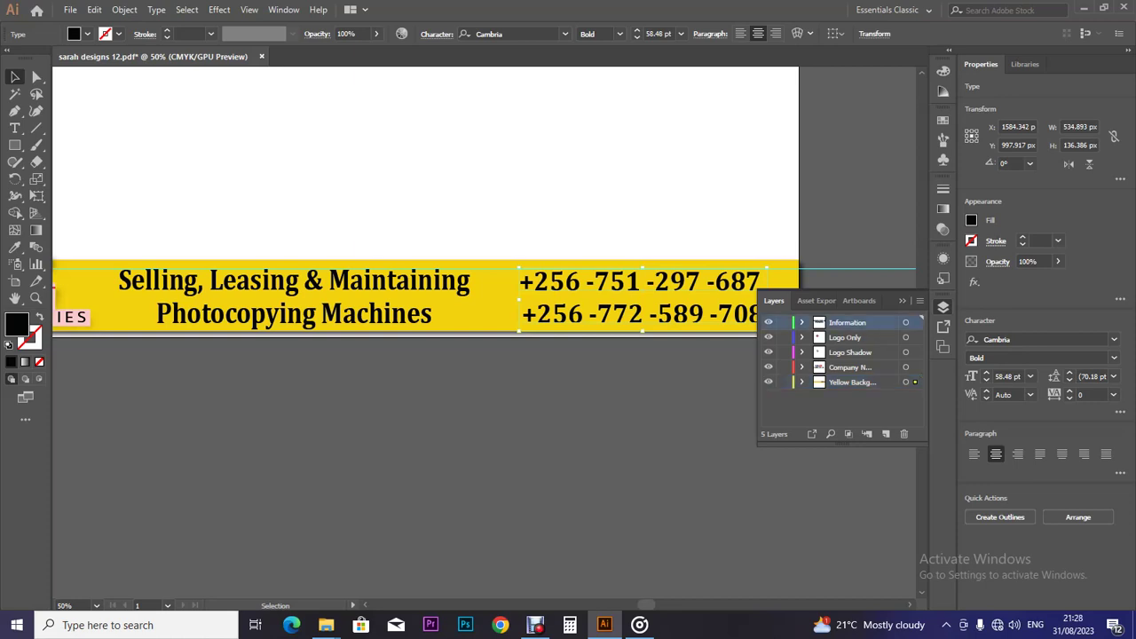
left_click(885, 434)
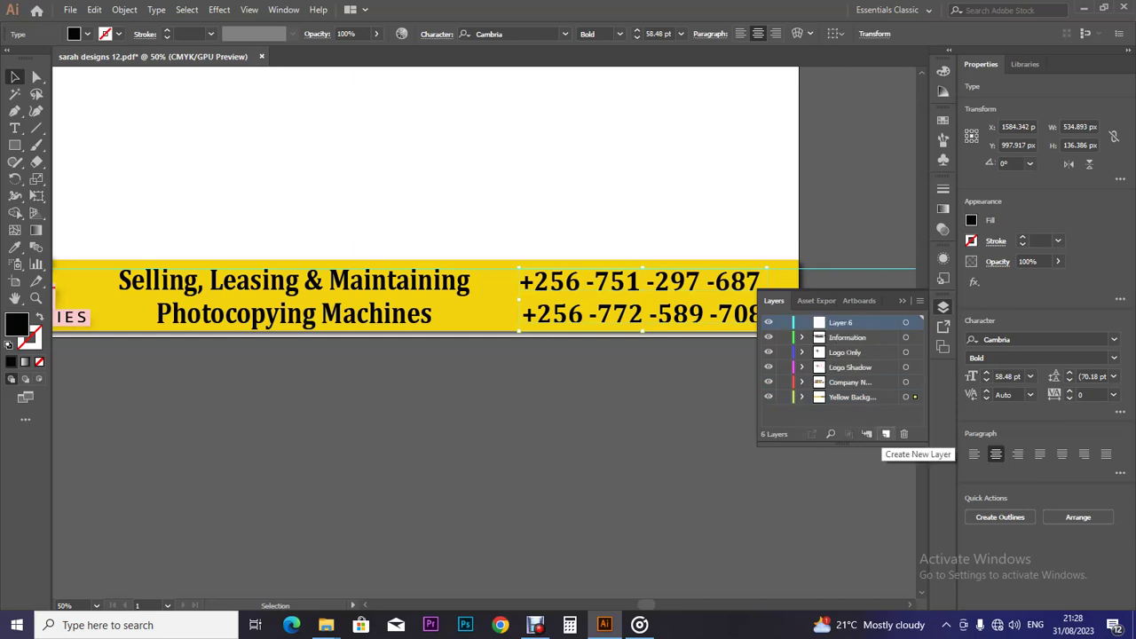
left_click(886, 434)
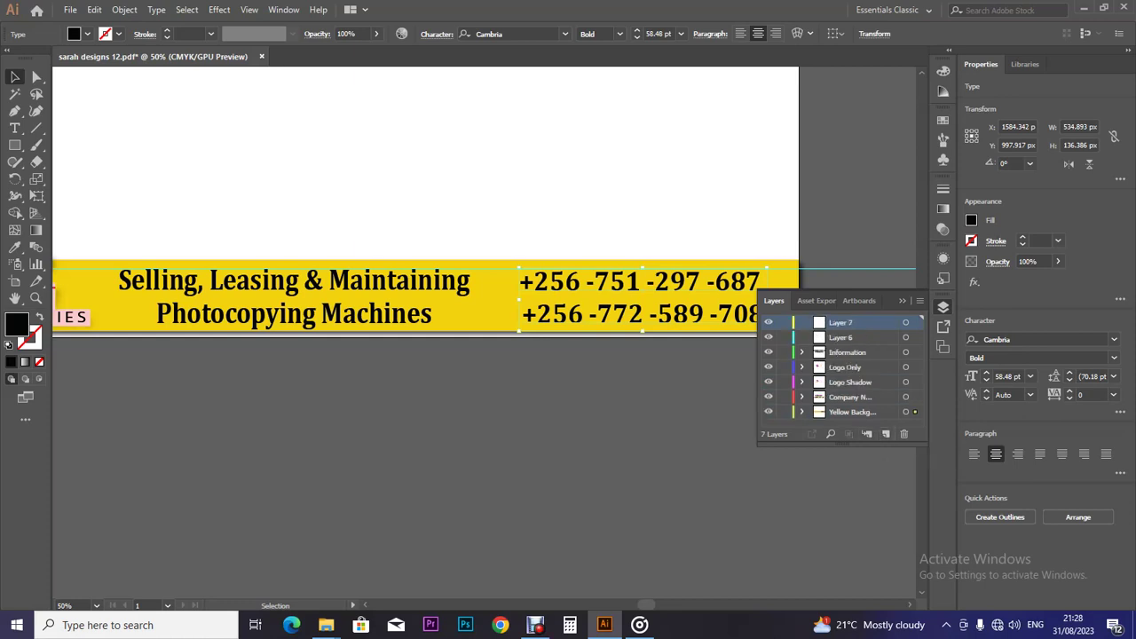
left_click(847, 353)
left_click(841, 337)
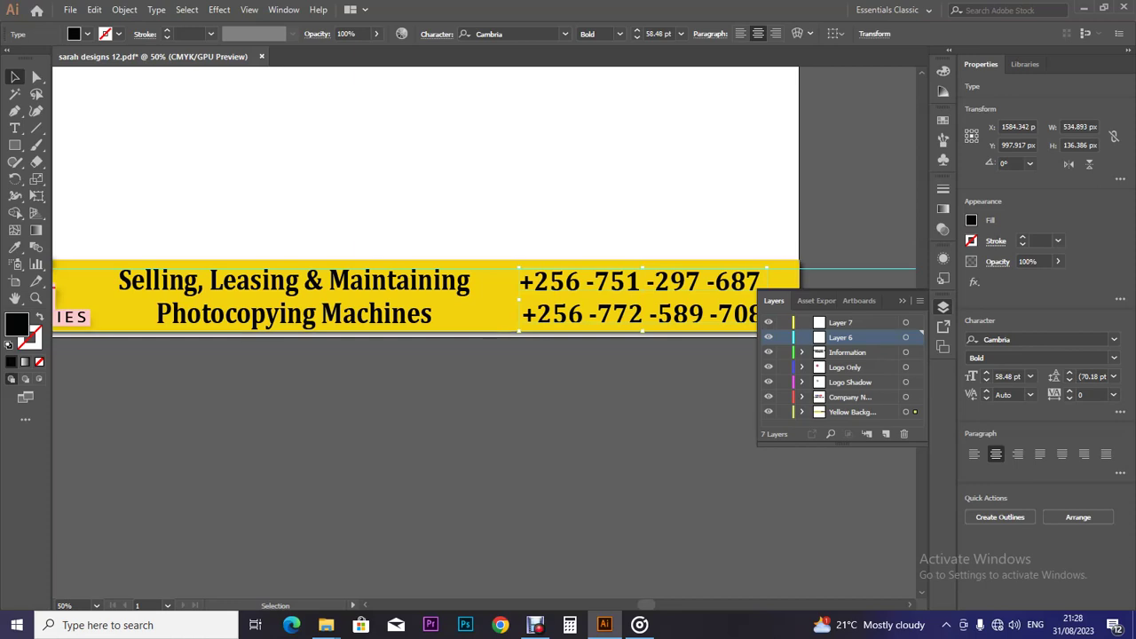
Step: Cut the first phone number line out of the two-line contact text and finish editing the text
key("t")
left_click_drag(520, 281, 761, 281)
key("ctrl")
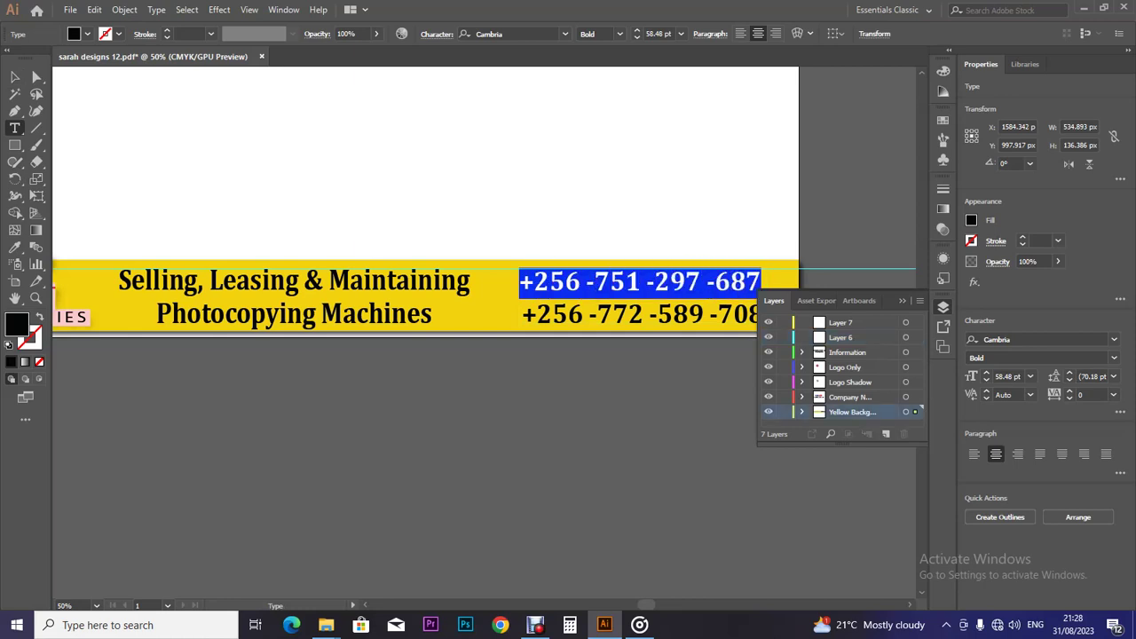
key("BackSpace")
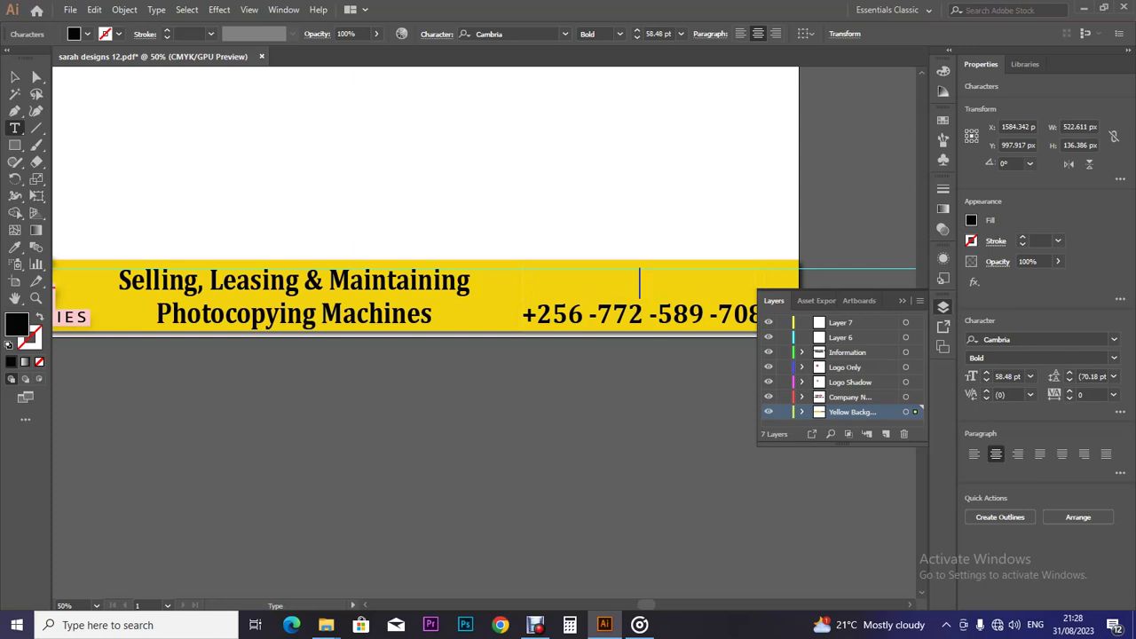
key("Escape")
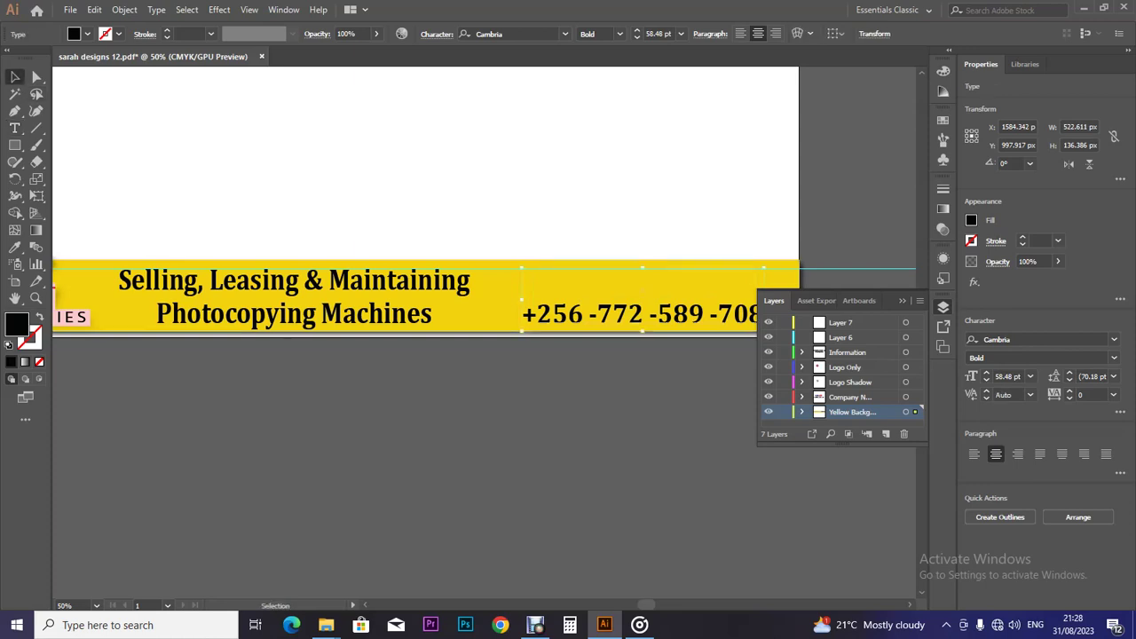
left_click(843, 337)
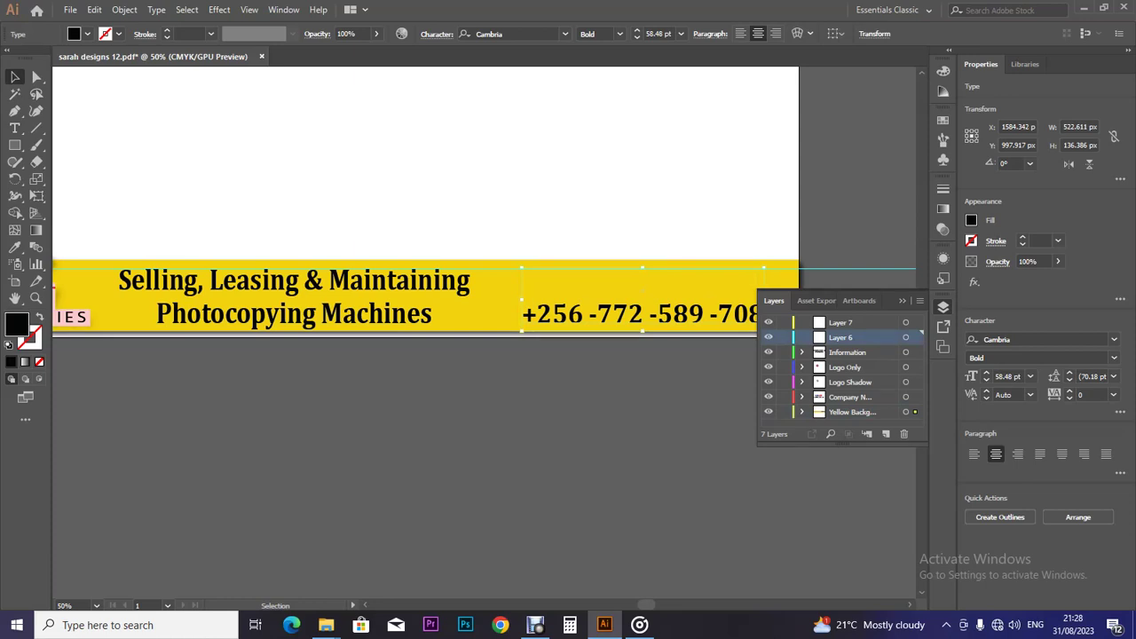
key("ctrl+v")
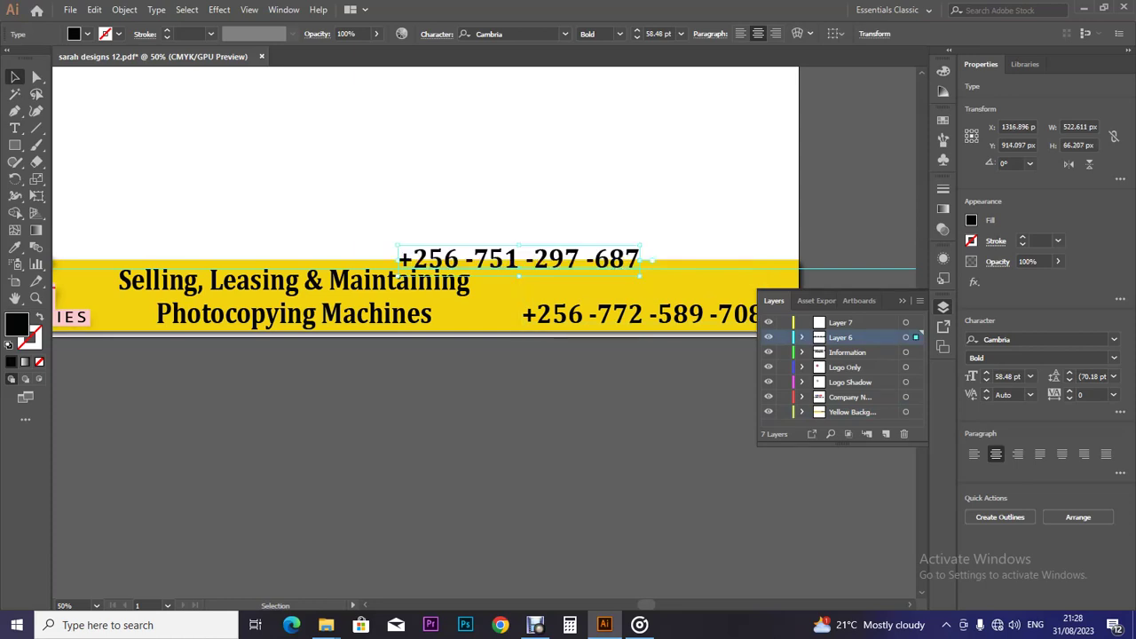
key("Delete")
Step: Paste the cut phone number onto the Yellow Background layer and position it directly above the remaining phone number
left_click(642, 314)
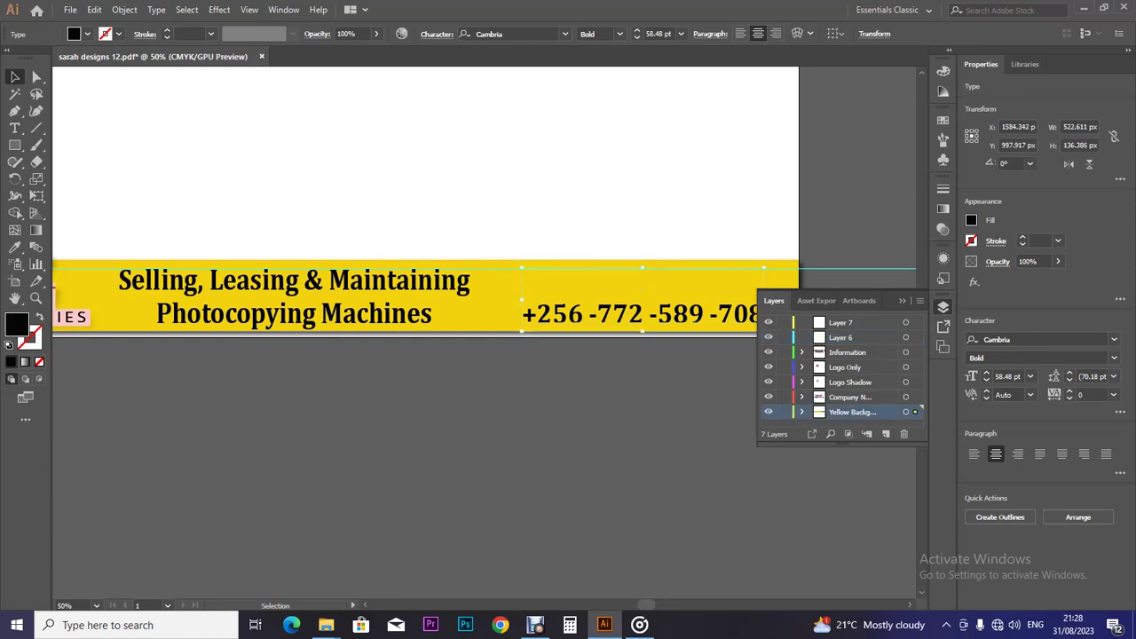
key("ctrl+z")
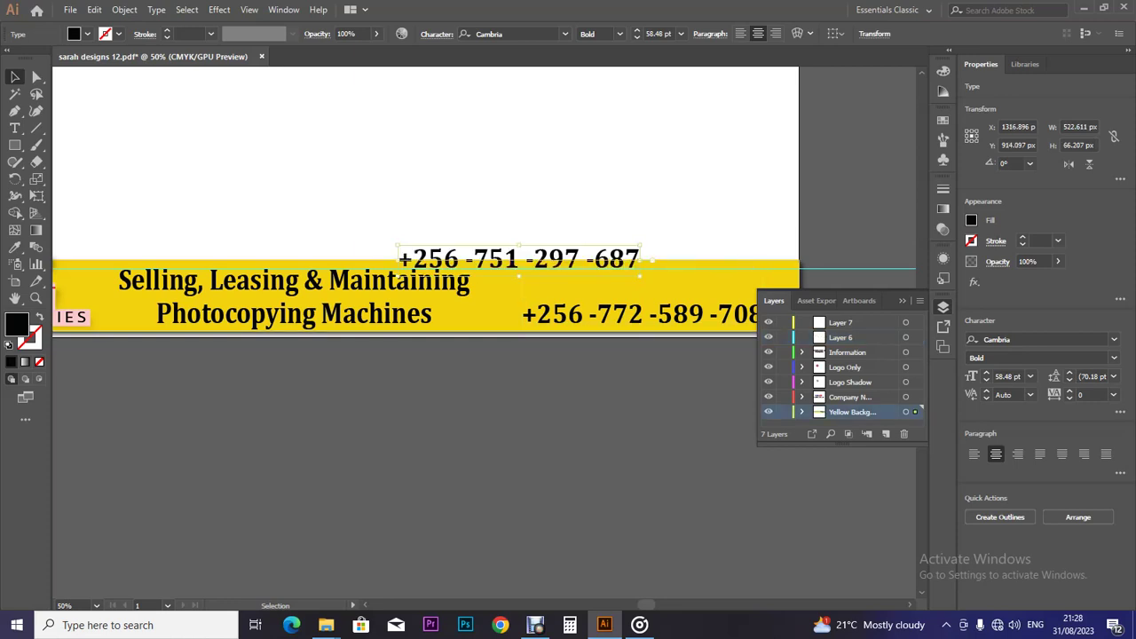
left_click_drag(517, 267, 640, 295)
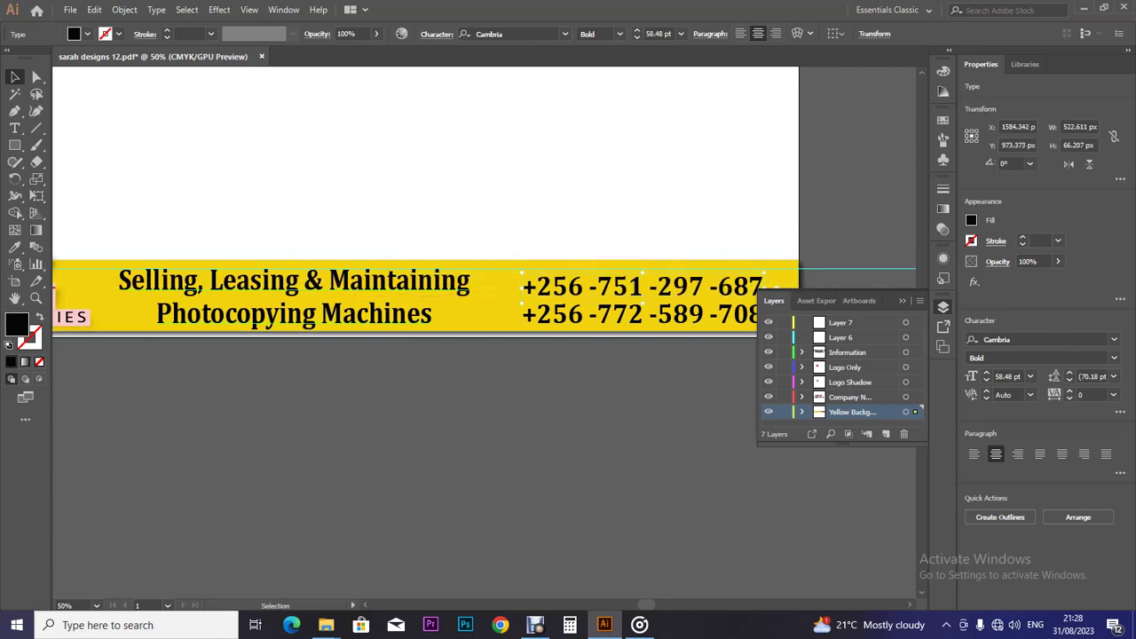
Step: Show the rulers and add a vertical guide at the phone numbers' left edge, at about X 1328 px
key("ctrl+r")
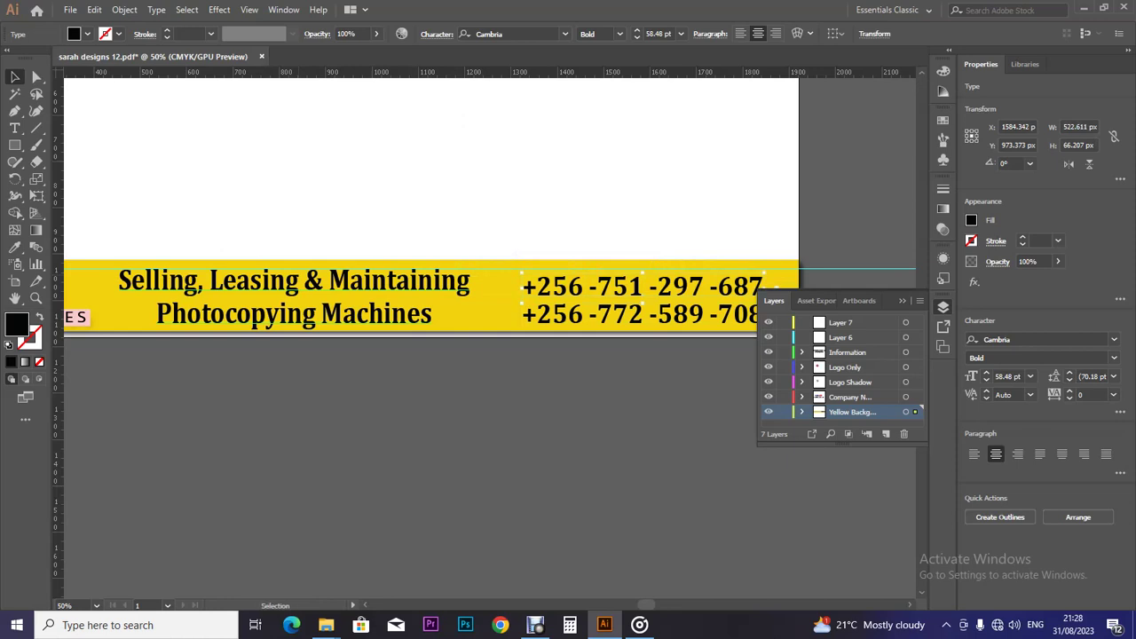
left_click_drag(57, 266, 523, 266)
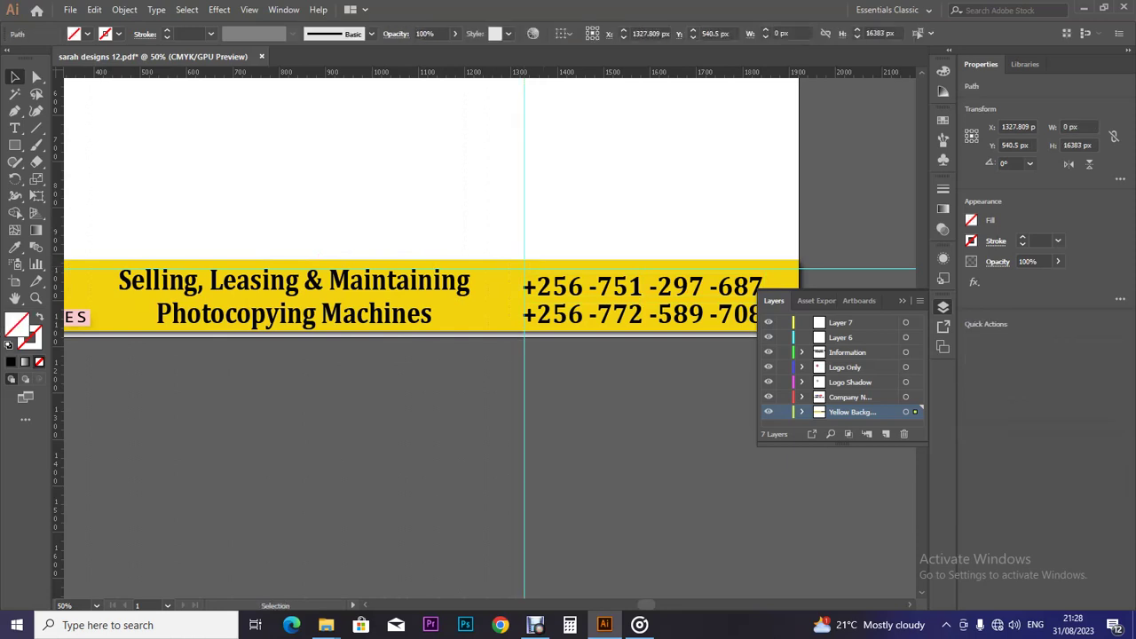
Step: Try nudging the upper phone number 5 px to the right against the vertical guide, and move it back
left_click(643, 286)
key("Right")
key("Right")
key("Right")
key("Right")
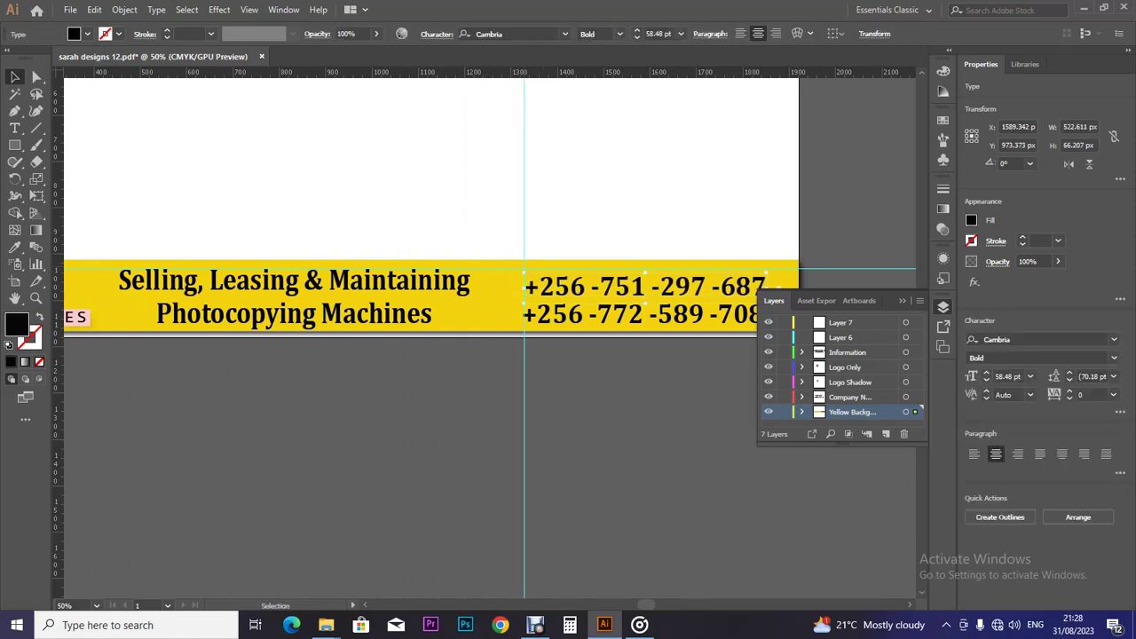
key("ctrl+plus")
key("ctrl+plus")
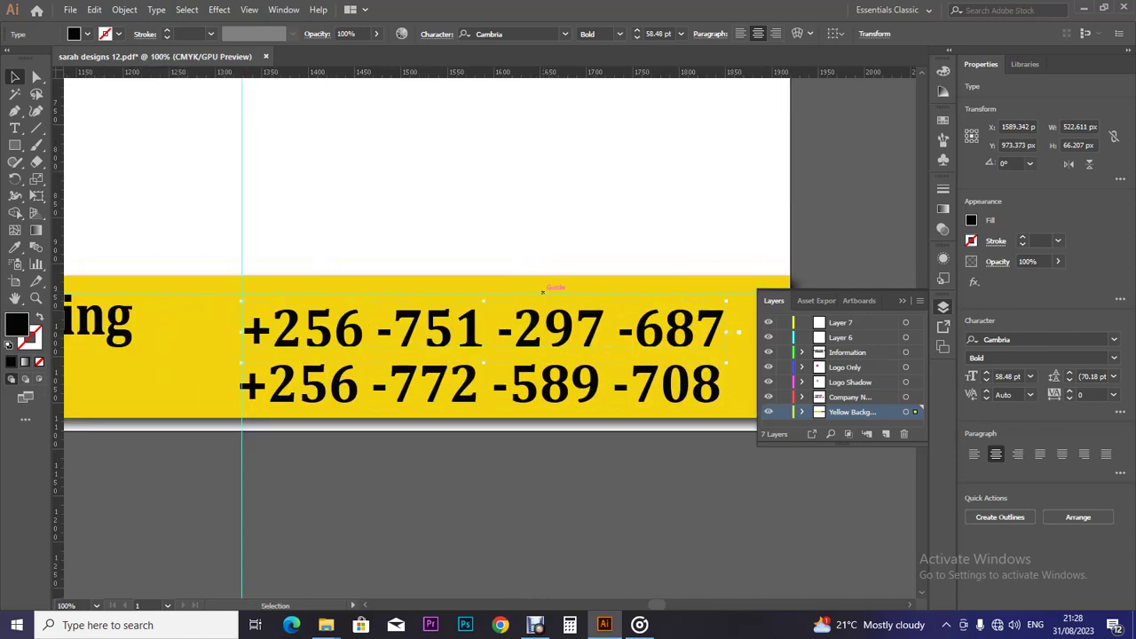
key("Left")
key("Left")
key("Left")
key("Left")
key("Left")
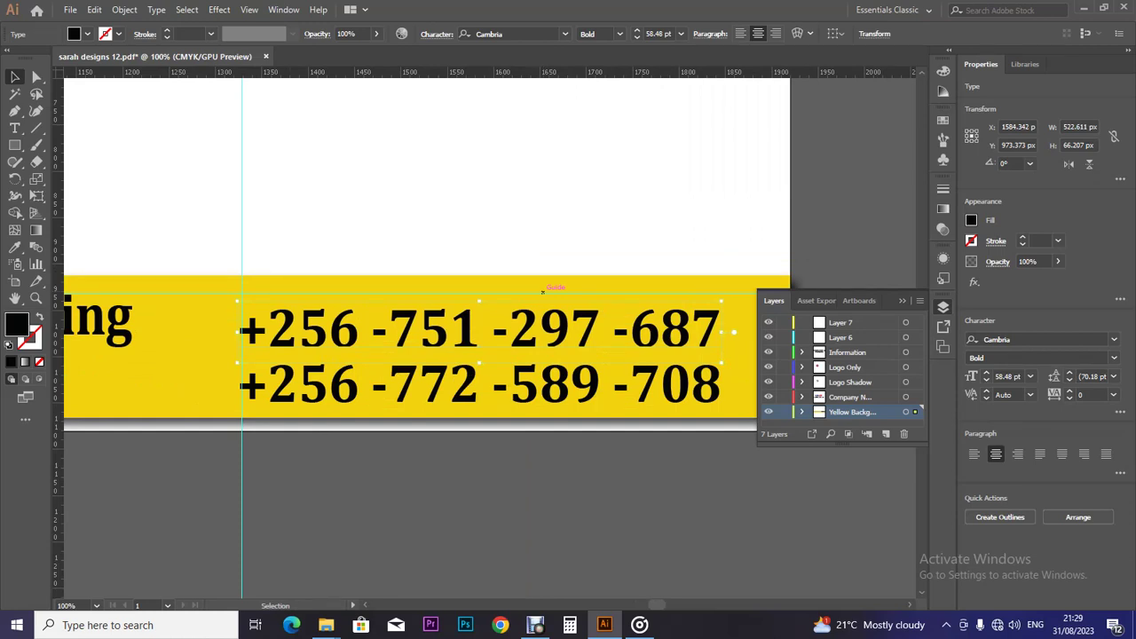
Step: Move the vertical guide to about X 1326 px so it lines up with the left edges of both phone numbers
left_click_drag(240, 184, 240, 189)
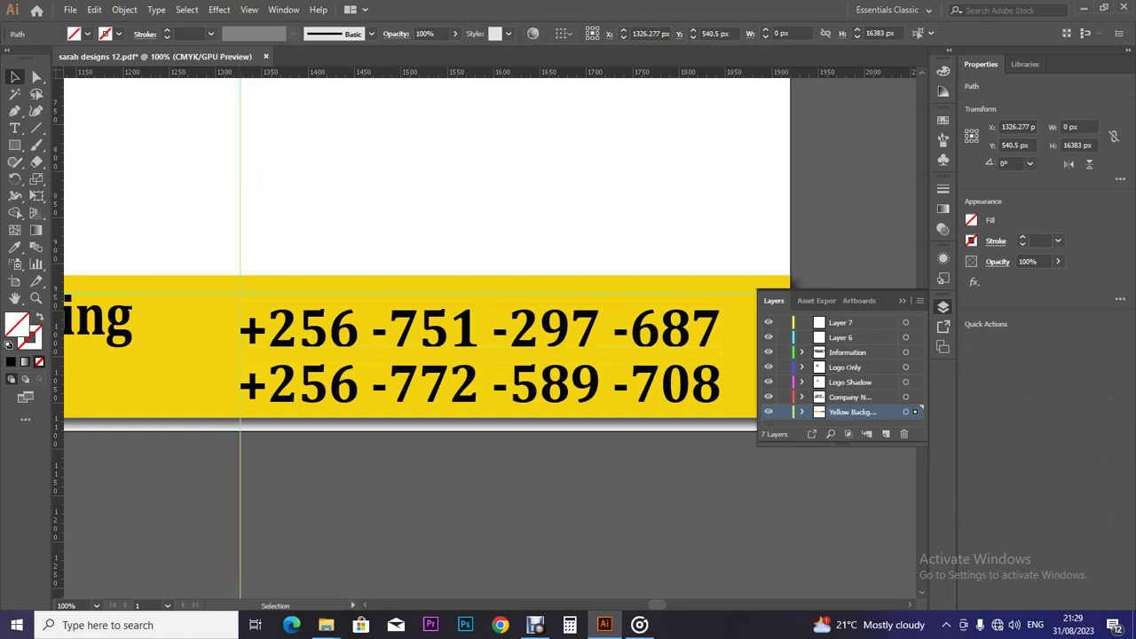
key("ctrl+minus")
key("ctrl+minus")
key("ctrl+minus")
key("ctrl+minus")
key("ctrl+minus")
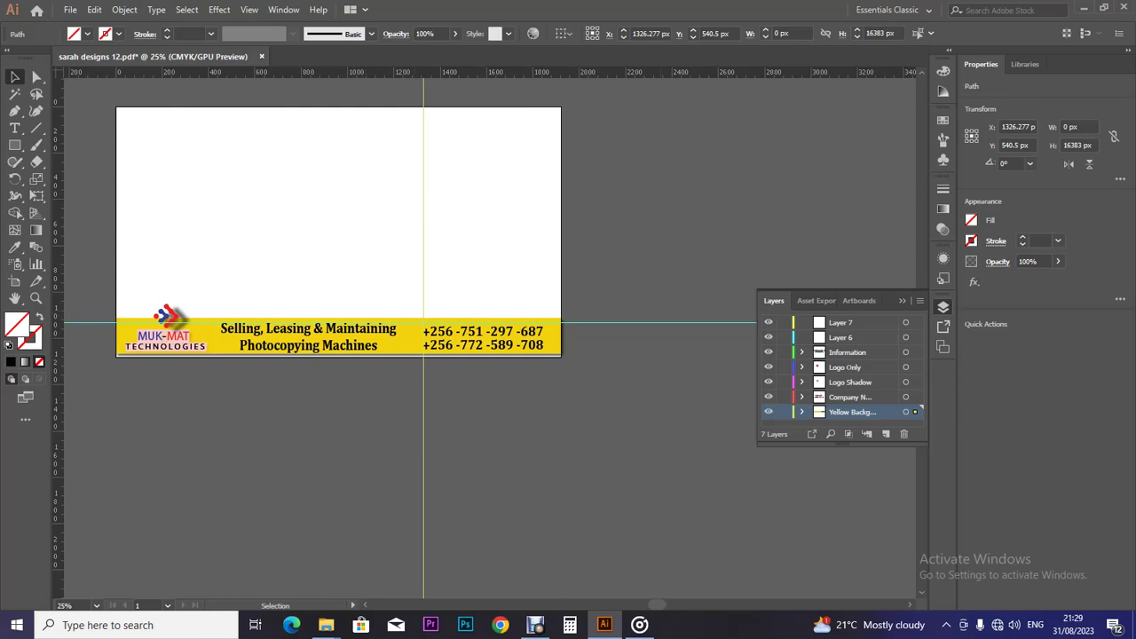
Step: Cut the upper phone number from the Yellow Background layer and paste it in place on Layer 6
left_click(472, 340)
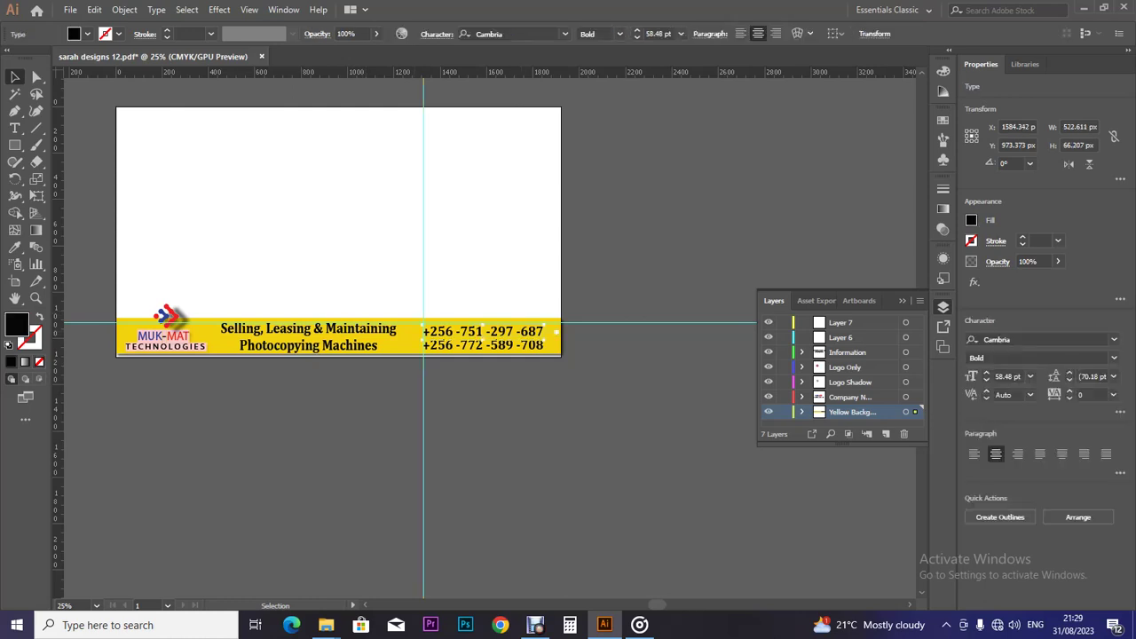
key("Delete")
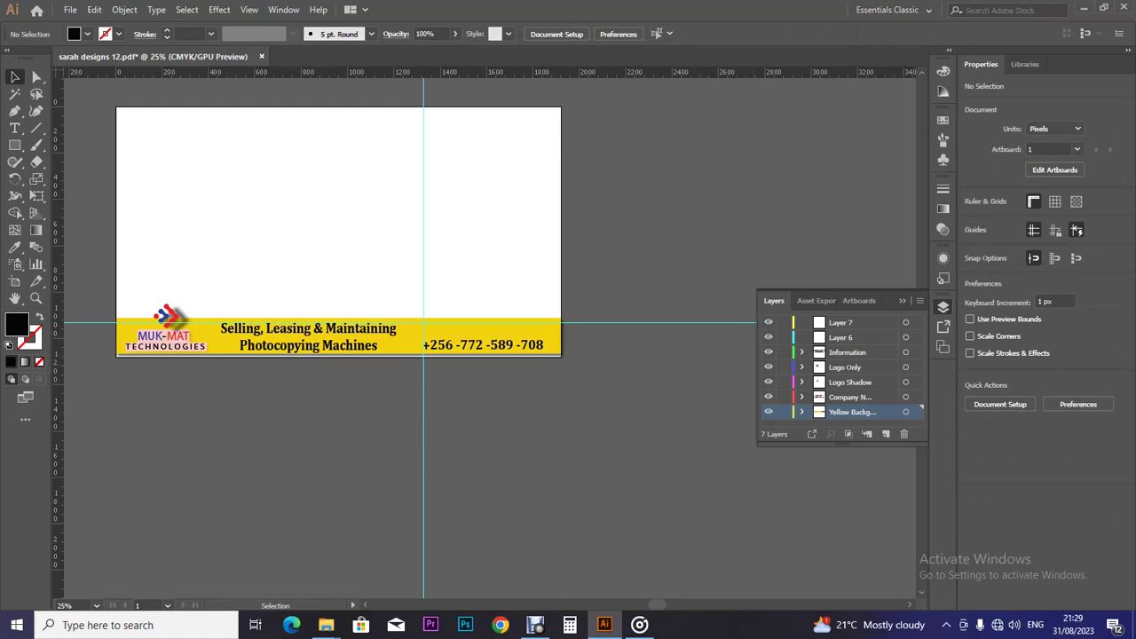
left_click(852, 338)
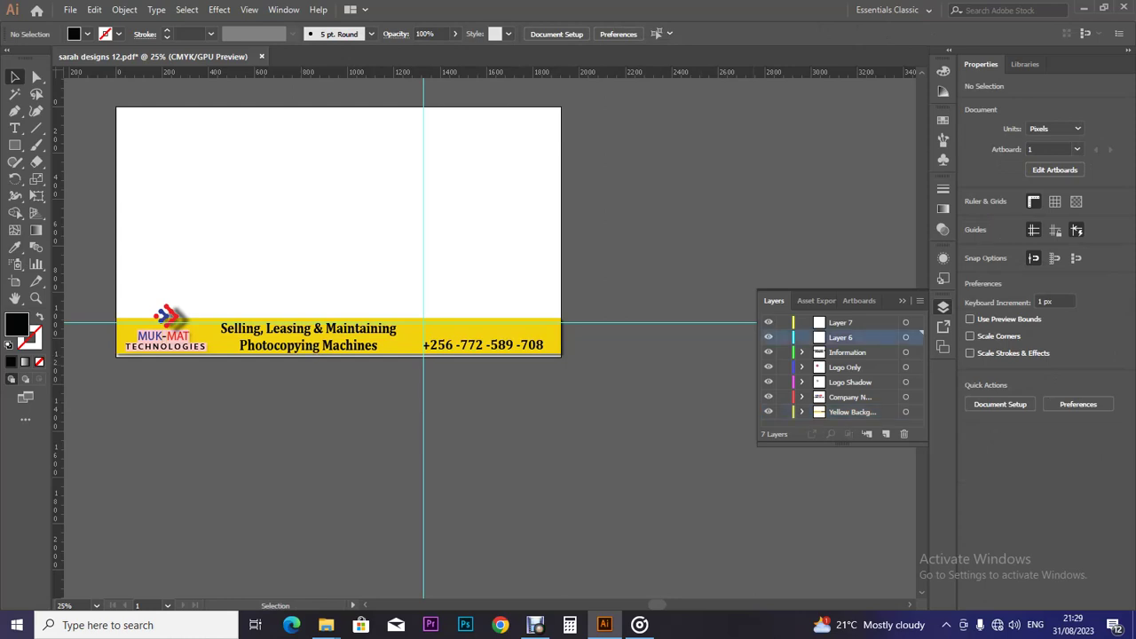
key("ctrl+v")
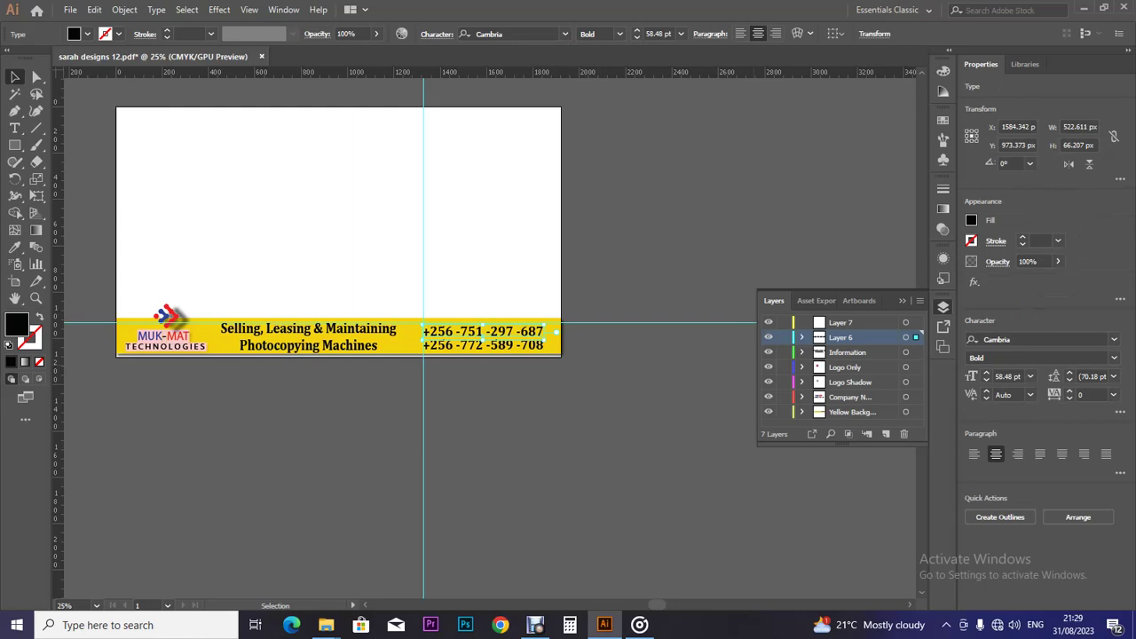
Step: Rename Layer 6, which holds the upper phone number, as "Tell one"
double_click(841, 338)
type("P")
key("BackSpace")
type("Te")
type("ll c")
type("e")
key("Return")
Step: Move the lower phone number in place from the Yellow Background layer to Layer 7 and rename that layer "Tell Two"
left_click(484, 345)
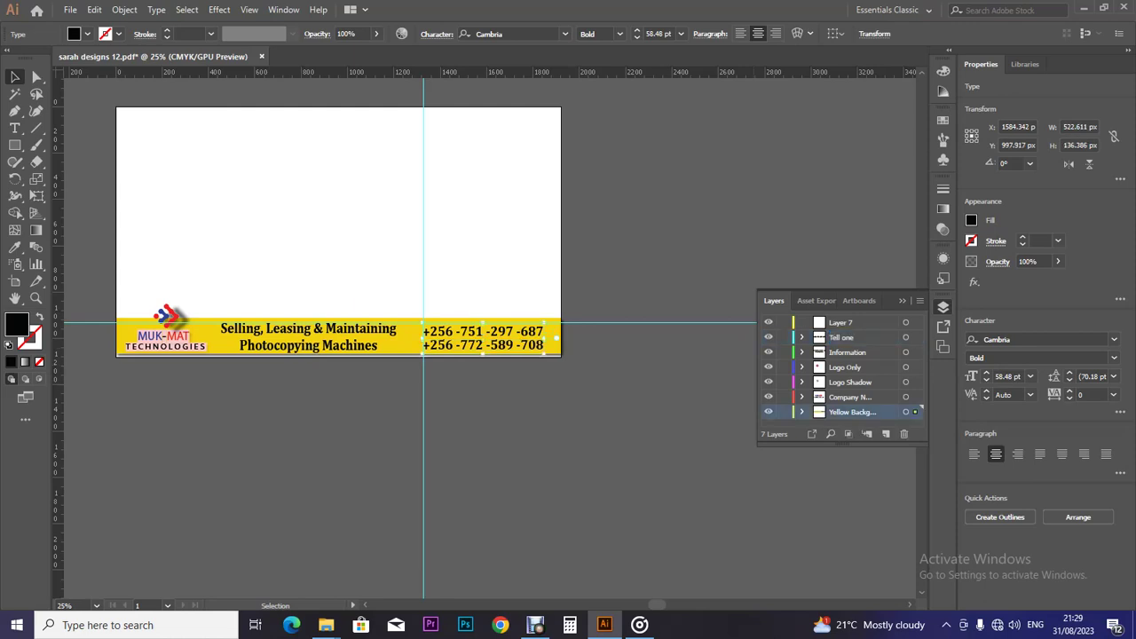
key("Delete")
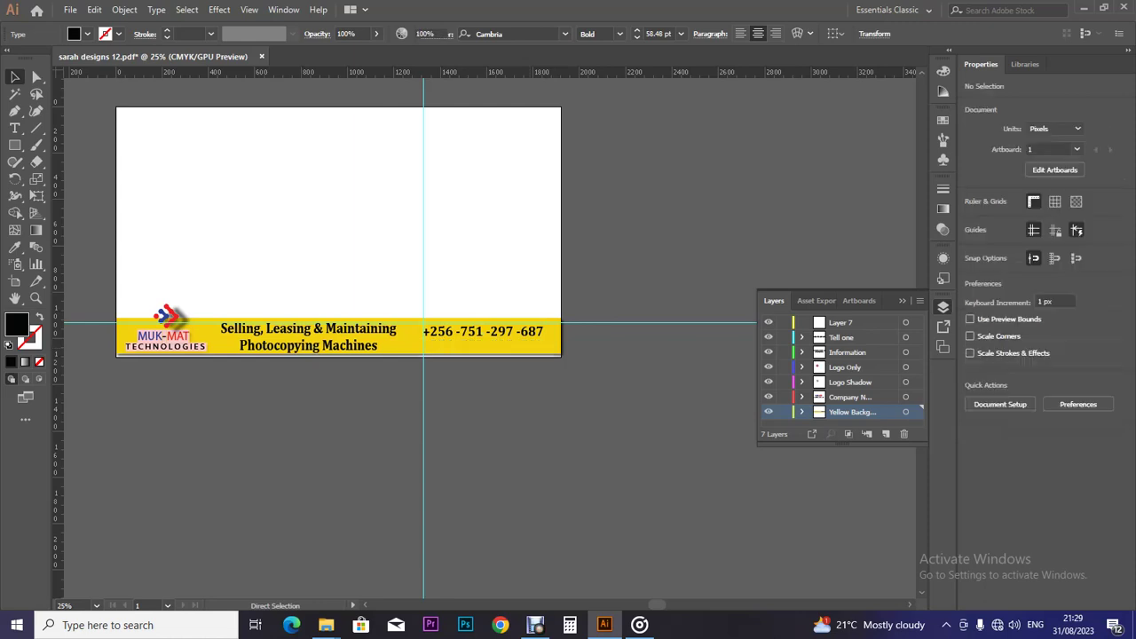
left_click(847, 322)
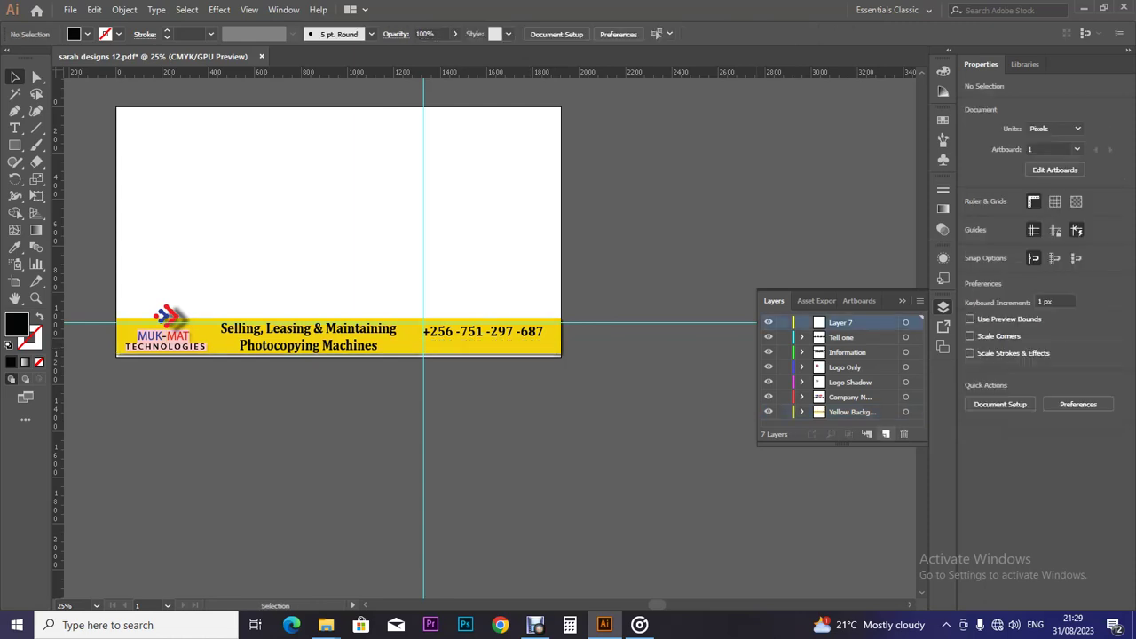
key("ctrl+z")
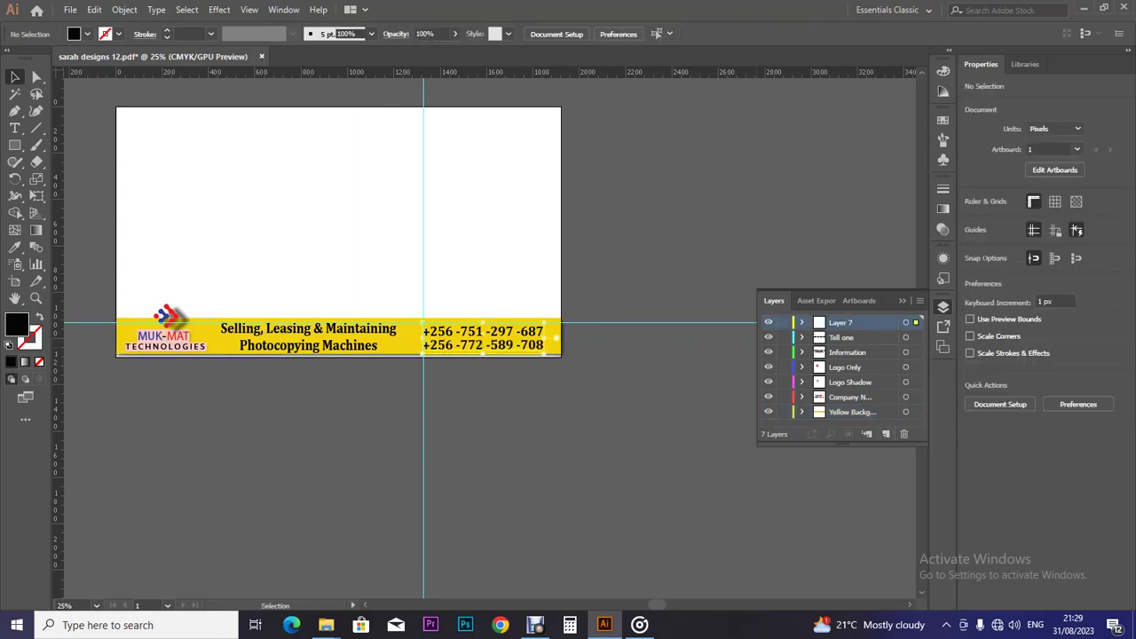
double_click(841, 322)
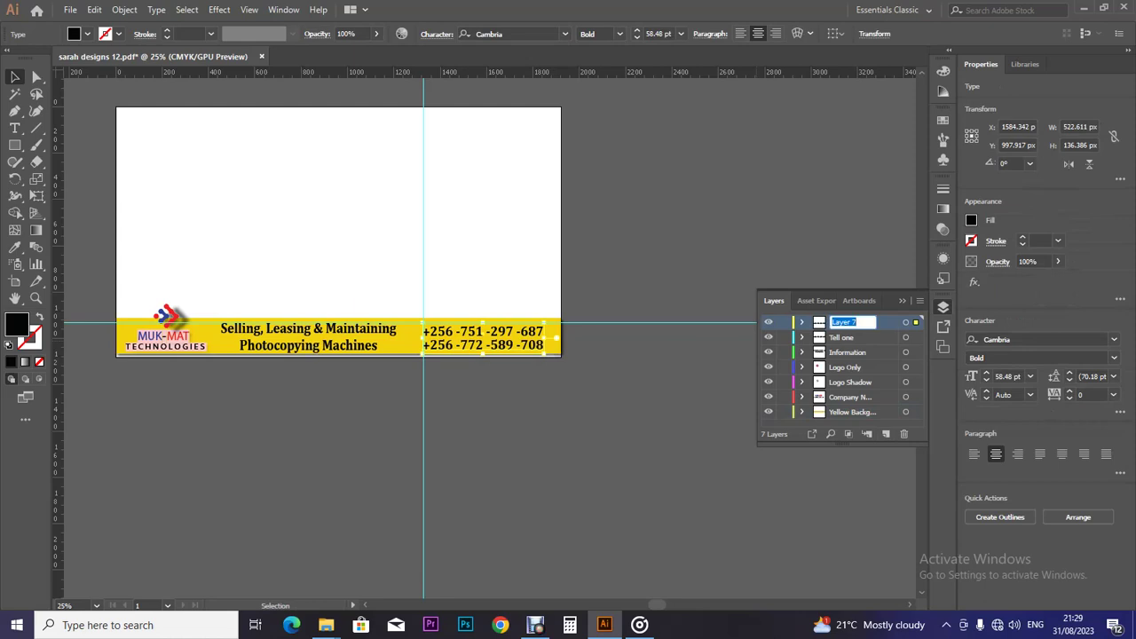
type("Tell Two")
key("Return")
Step: Select the slogan and the TECHNOLOGIES text in turn to check which layer each one is on
left_click(308, 339)
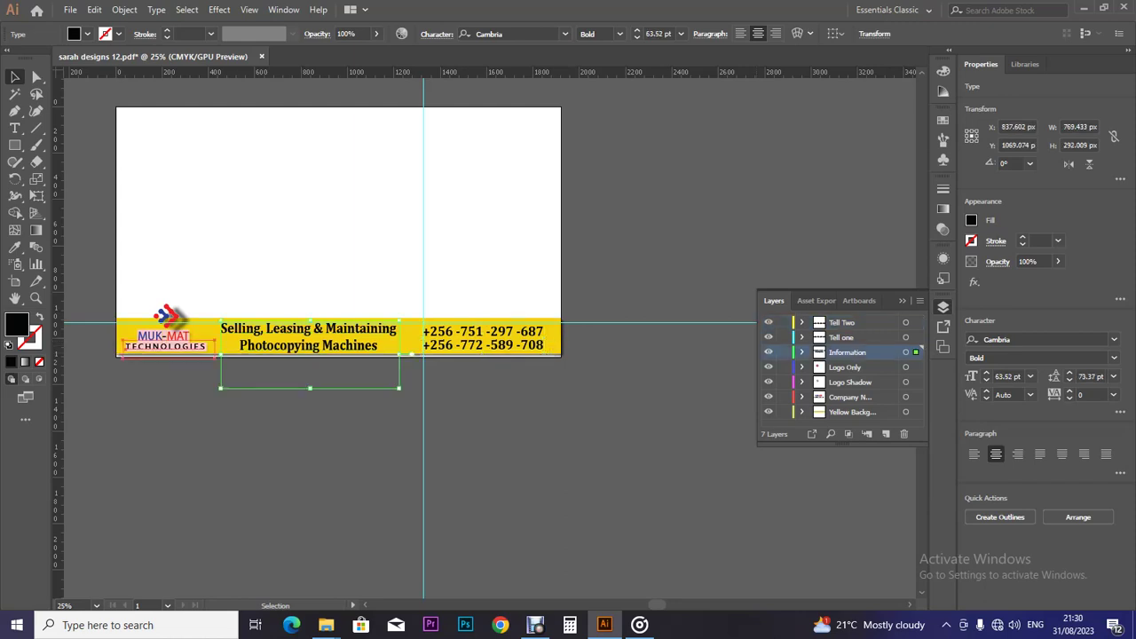
left_click(168, 342)
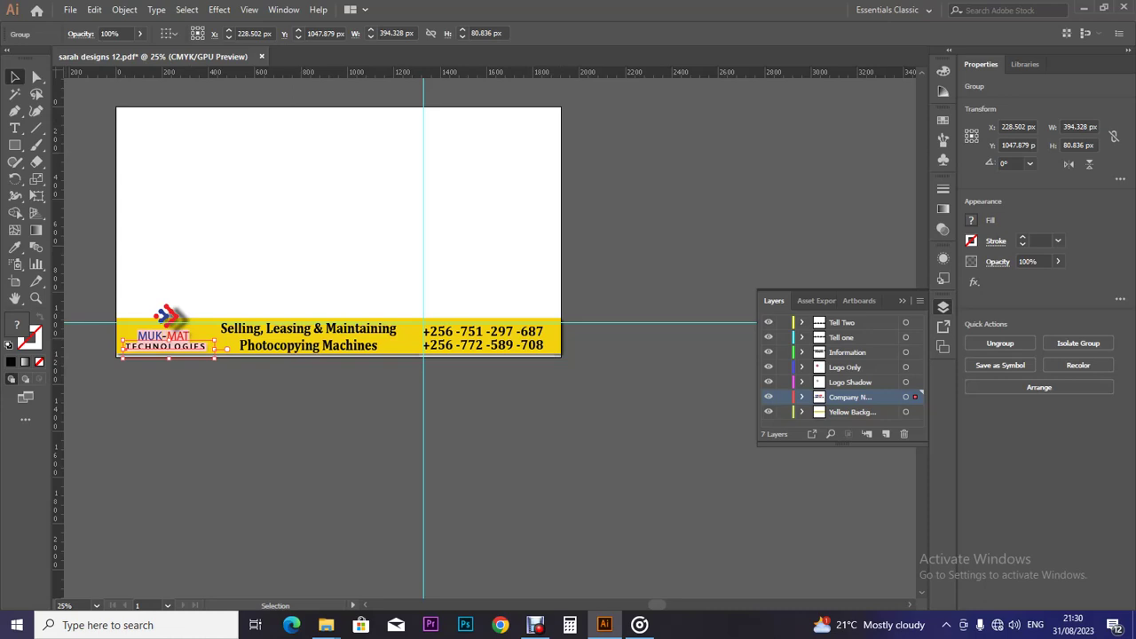
Step: Try duplicating Artboard 1 with its artwork beside the original, remove the copy, and deselect everything
left_click(15, 282)
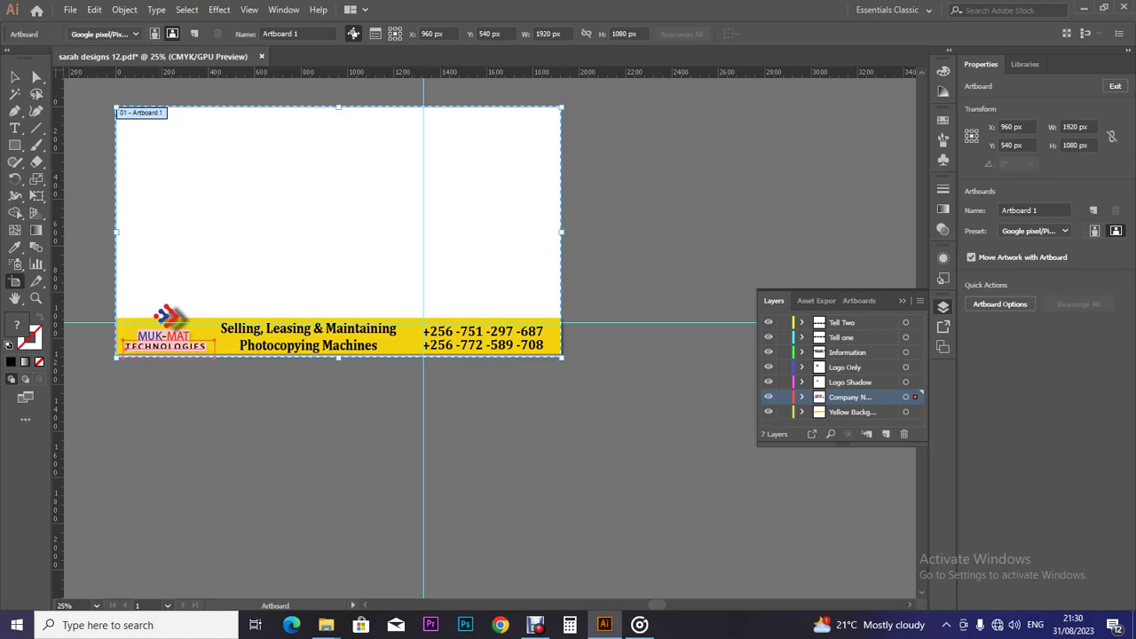
key("ctrl")
left_click(15, 77)
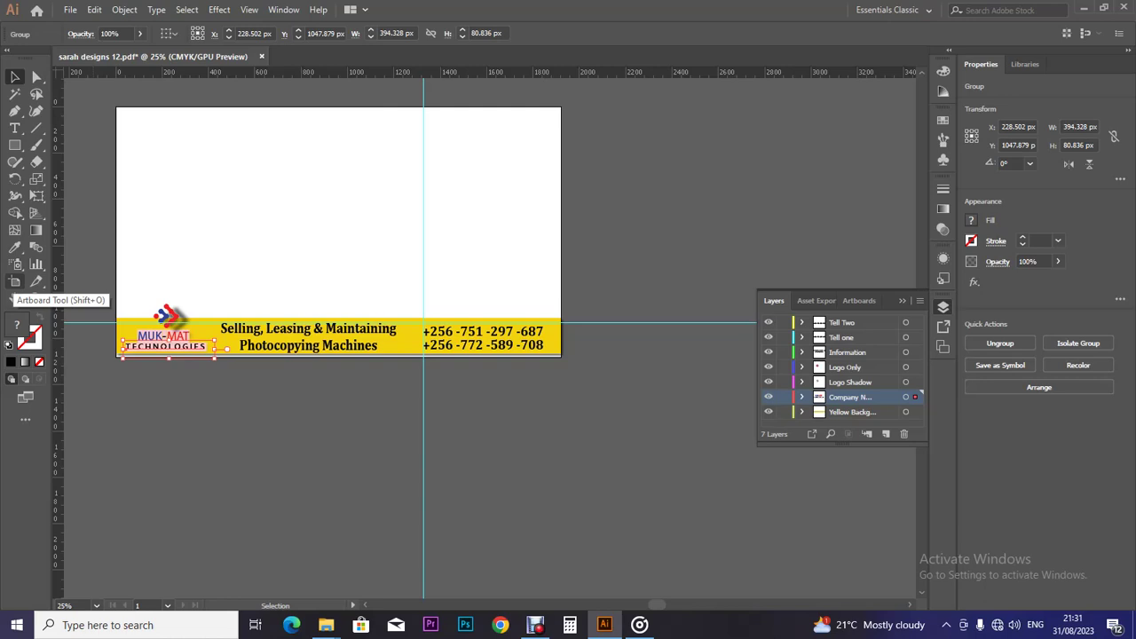
left_click(14, 281)
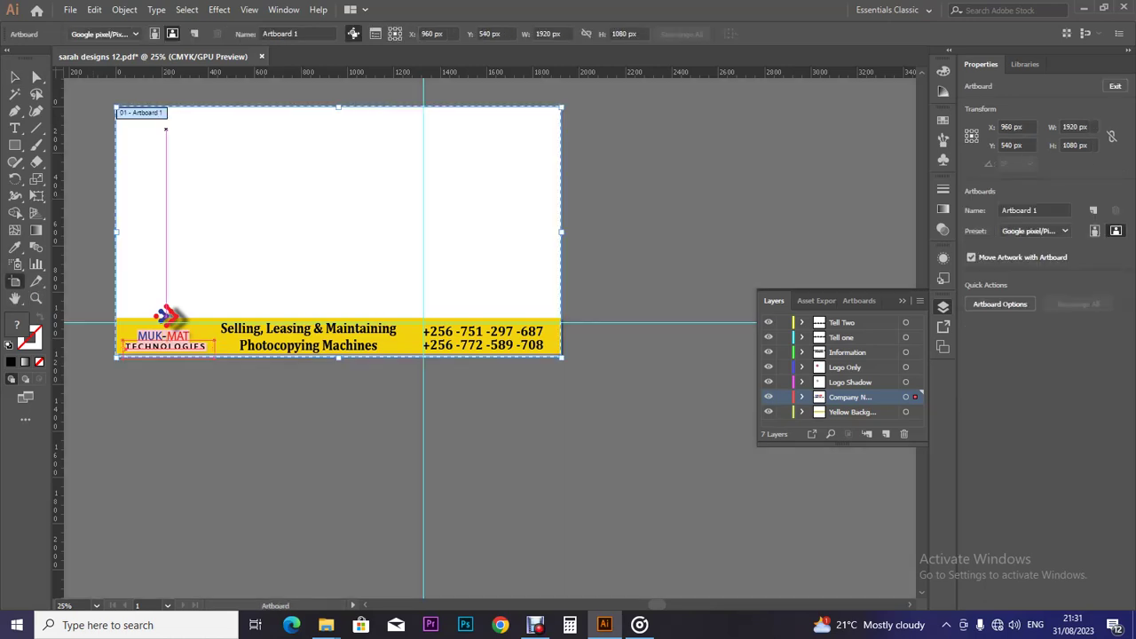
left_click_drag(172, 116, 670, 136)
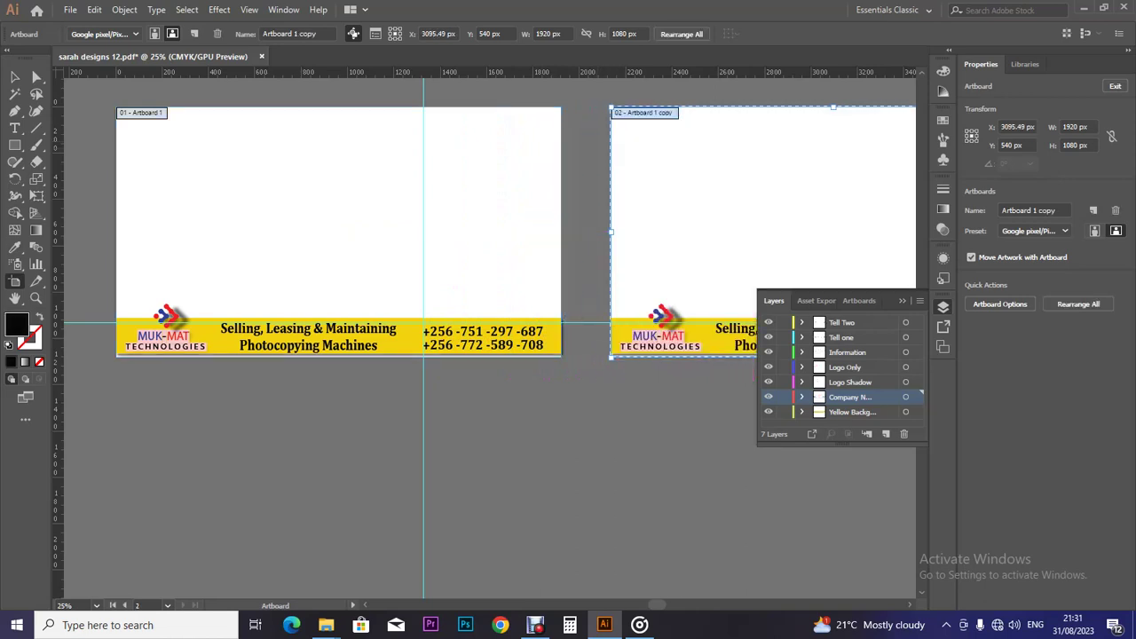
key("ctrl+minus")
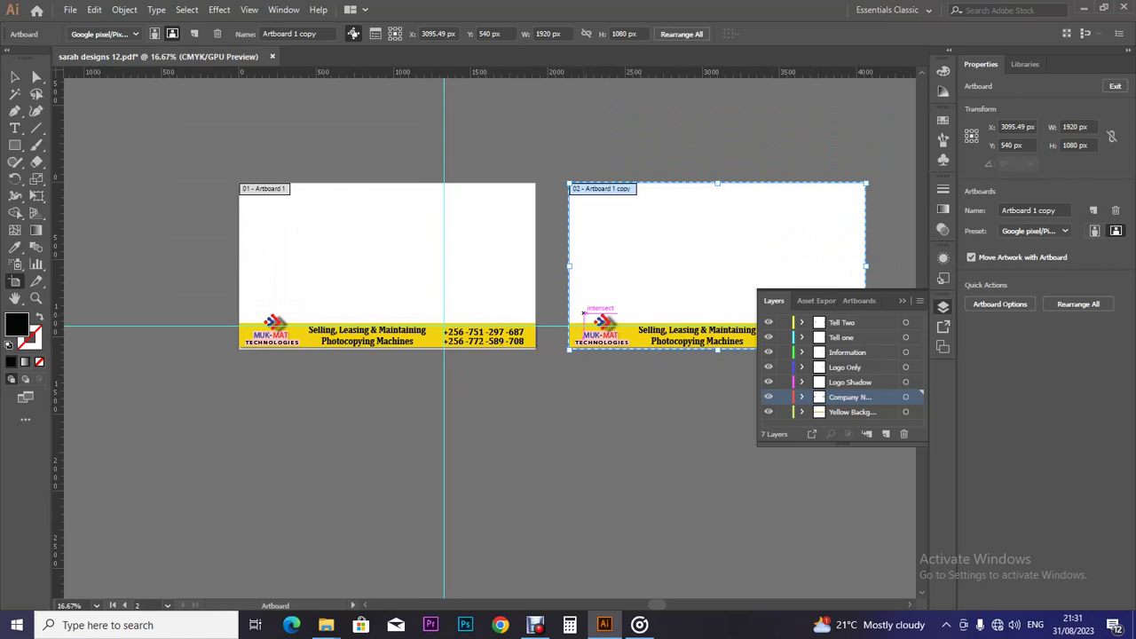
key("Delete")
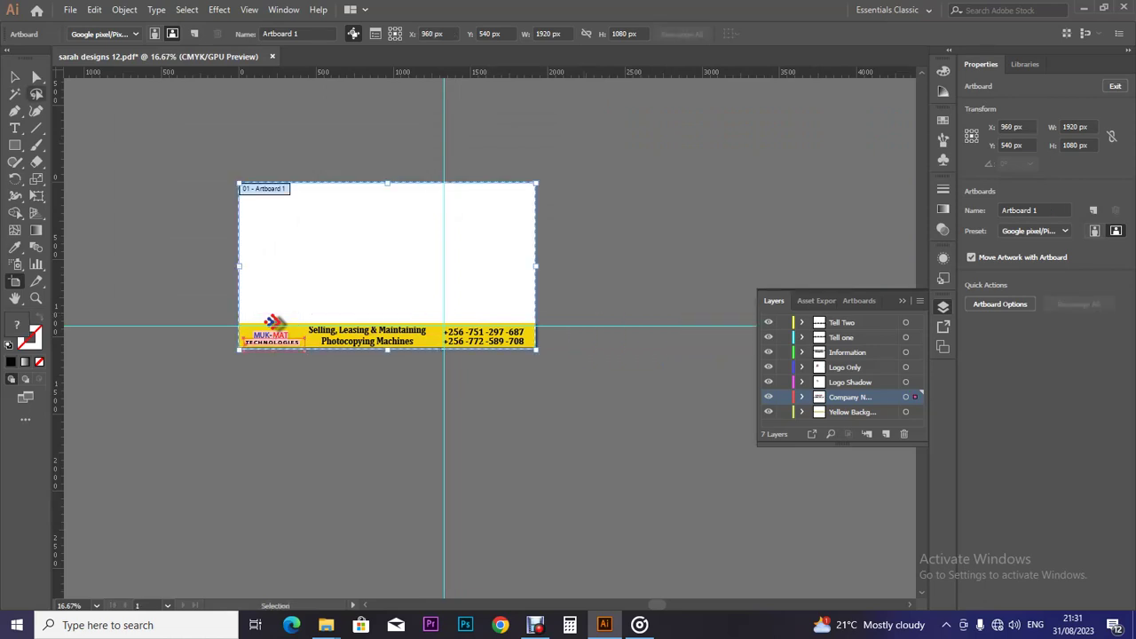
left_click(14, 77)
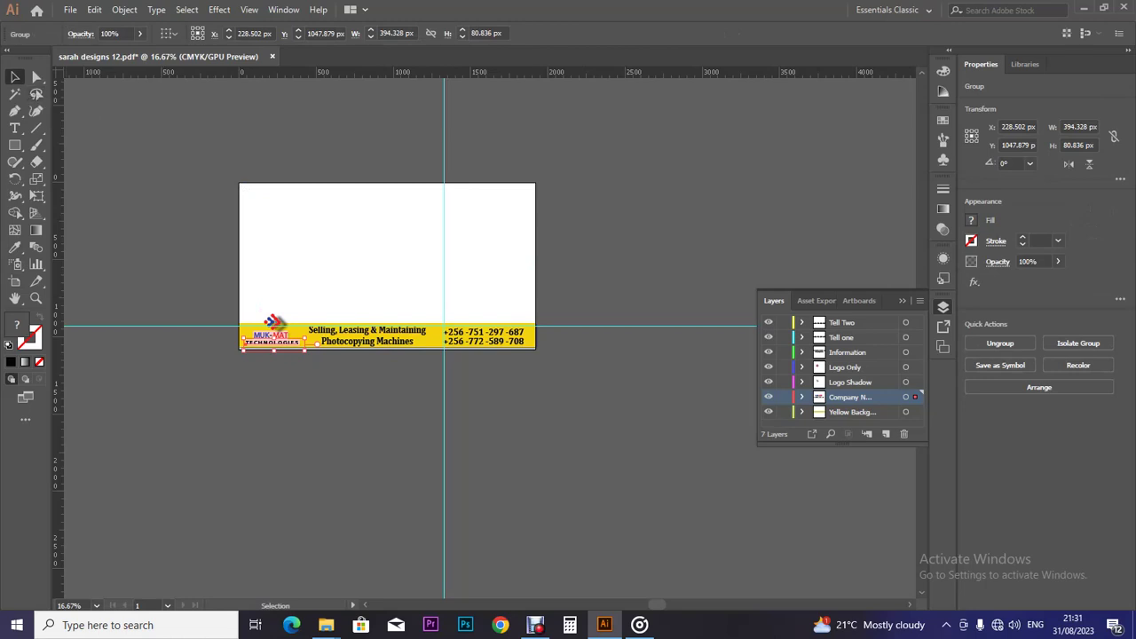
key("ctrl+shift+a")
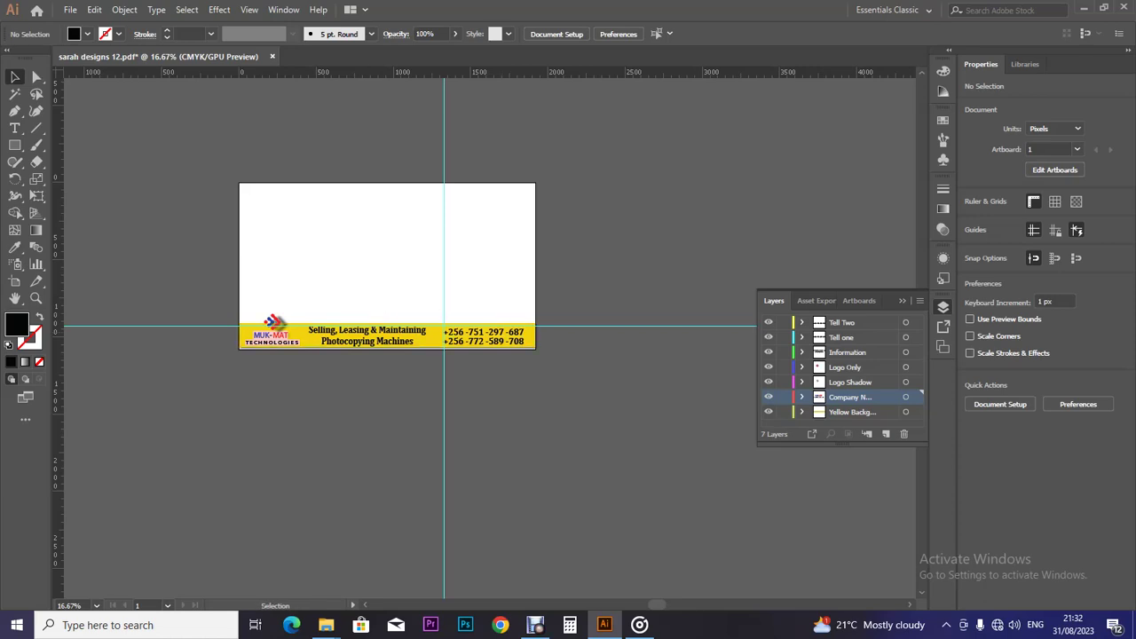
Step: Start saving the banner under a new name, adding "to After Effect or Pr" to the end of the current file name
left_click(70, 9)
left_click(101, 140)
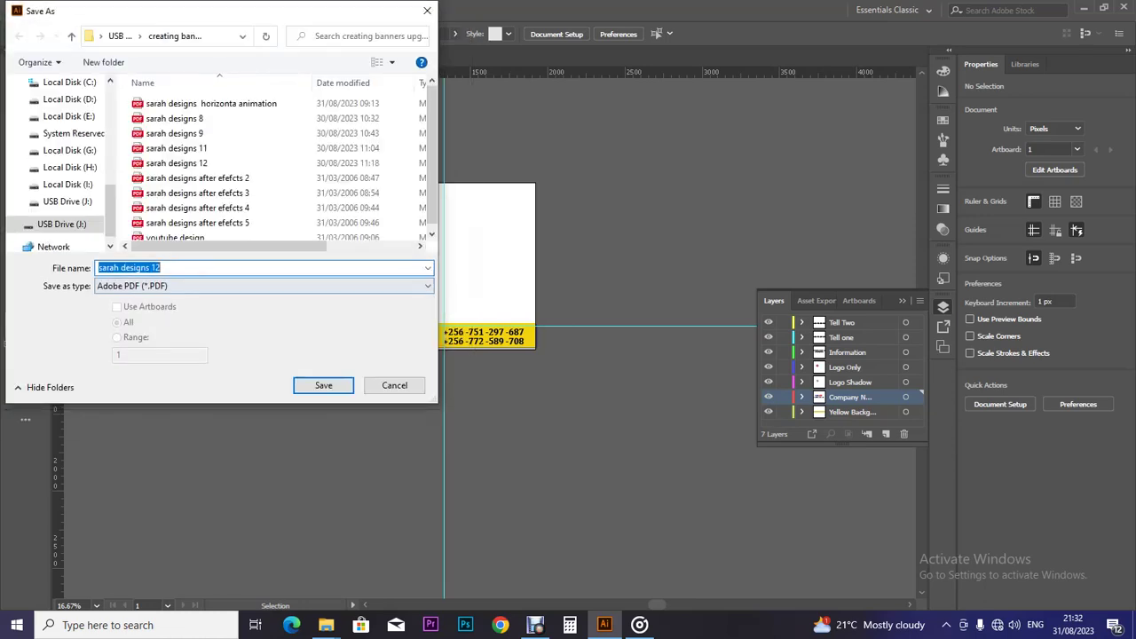
left_click(161, 267)
type("to A")
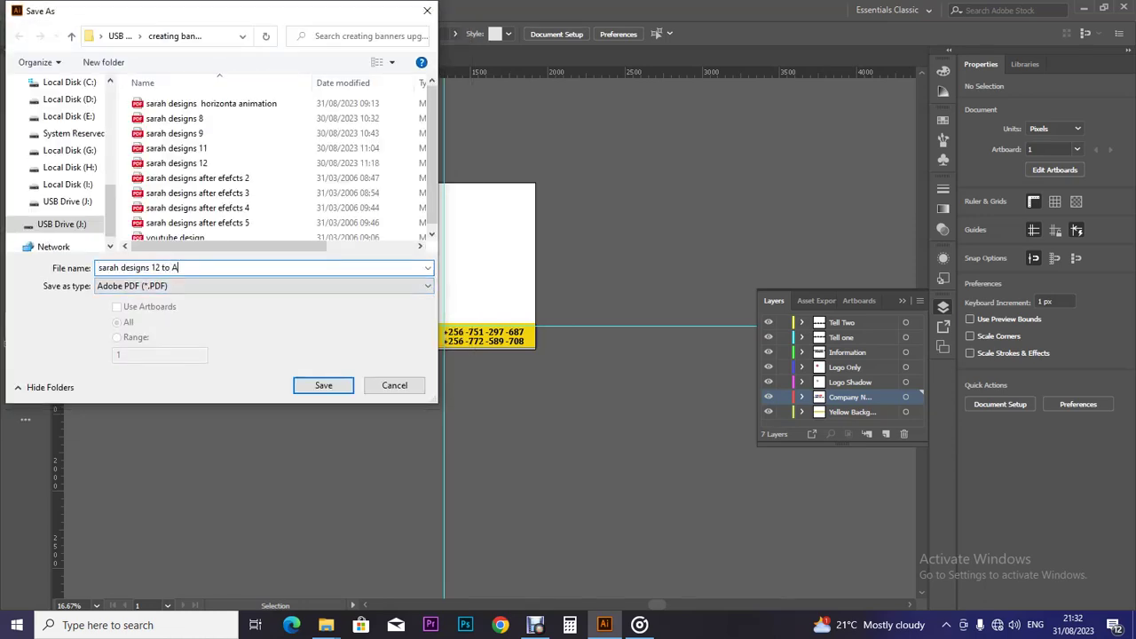
type("t")
key("BackSpace")
type("fter Effect or Premie")
key("BackSpace")
type("re")
key("BackSpace")
key("BackSpace")
key("BackSpace")
key("BackSpace")
key("BackSpace")
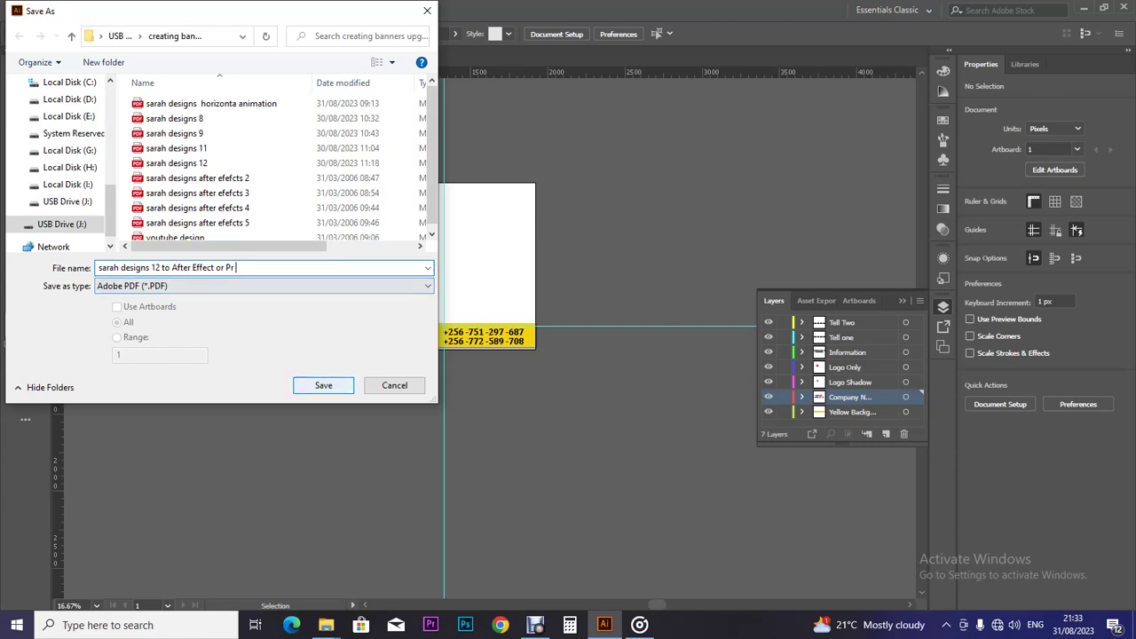
Step: Set the file type to Adobe Illustrator (*.AI) and save the layered banner, accepting the Illustrator save options
left_click(264, 286)
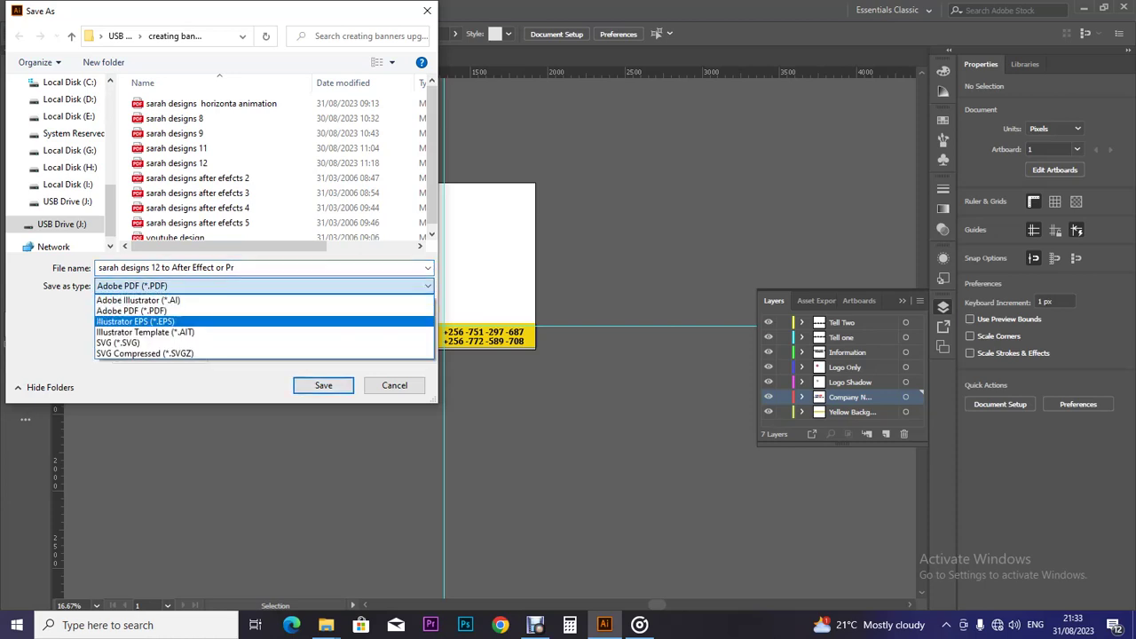
left_click(137, 300)
left_click(323, 385)
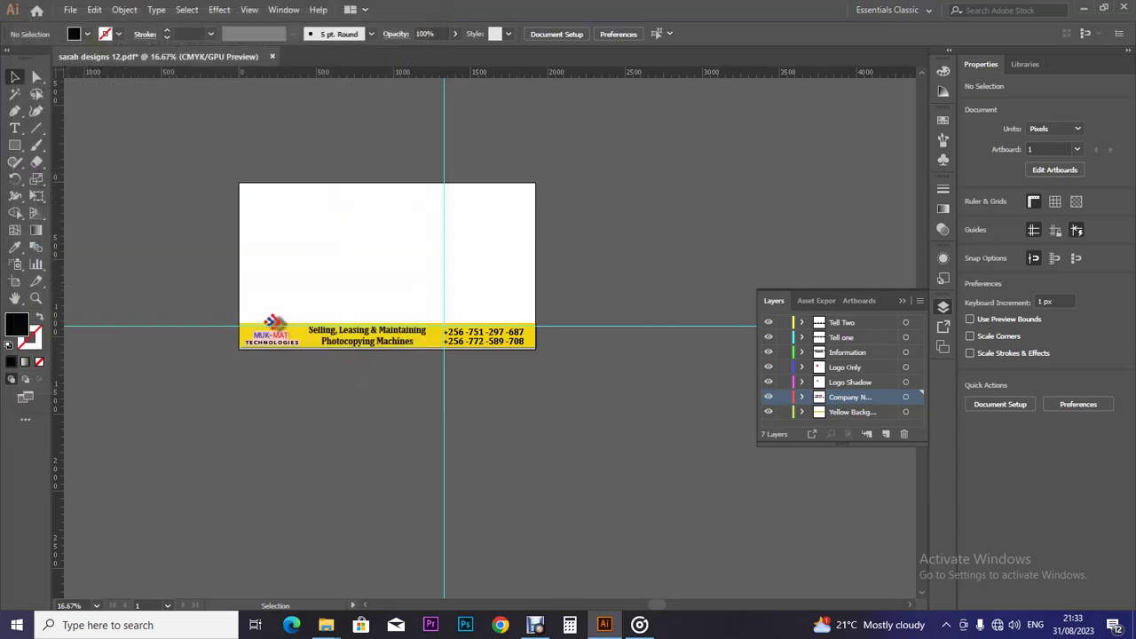
key("Return")
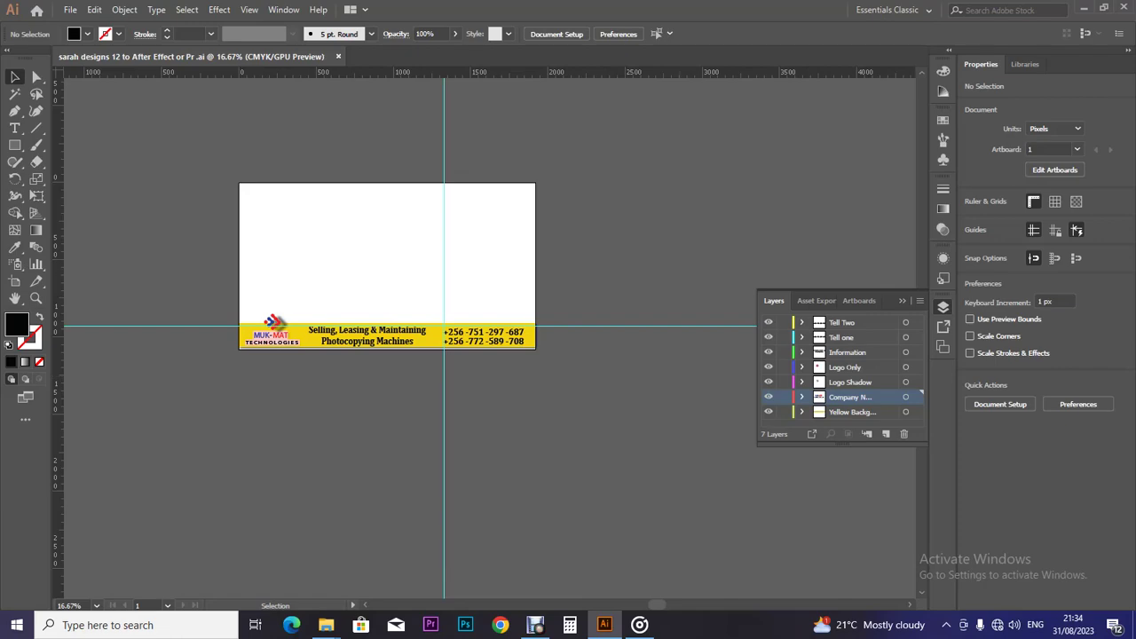
Step: Switch to File Explorer to check for the saved file in the "creating banners upgrade" folder, and return to Illustrator
key("alt+Tab")
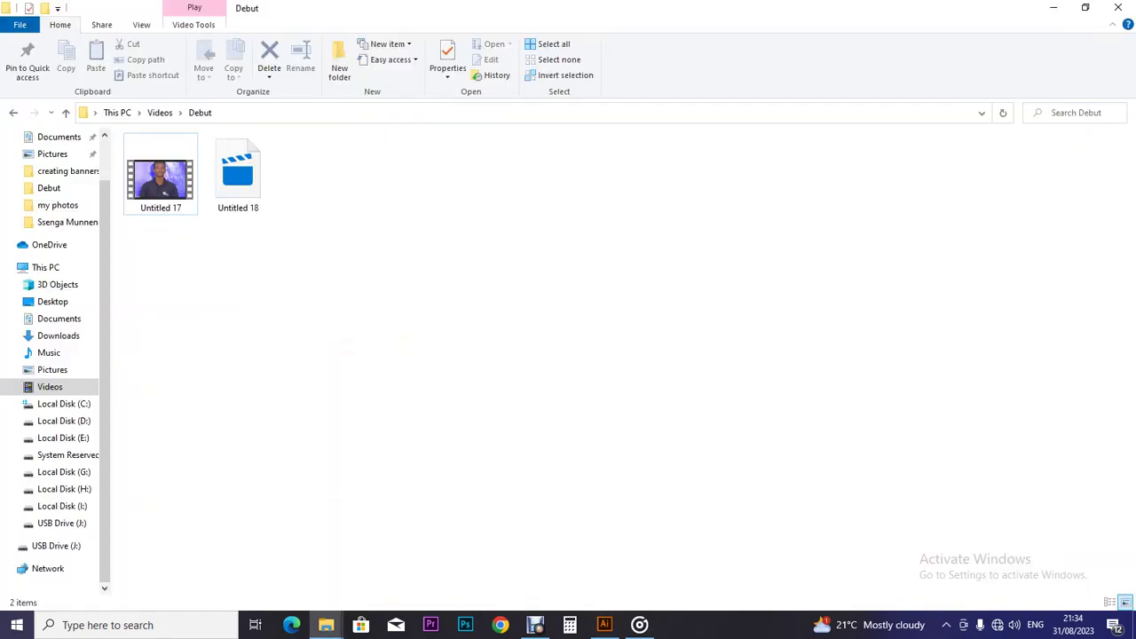
left_click(1053, 7)
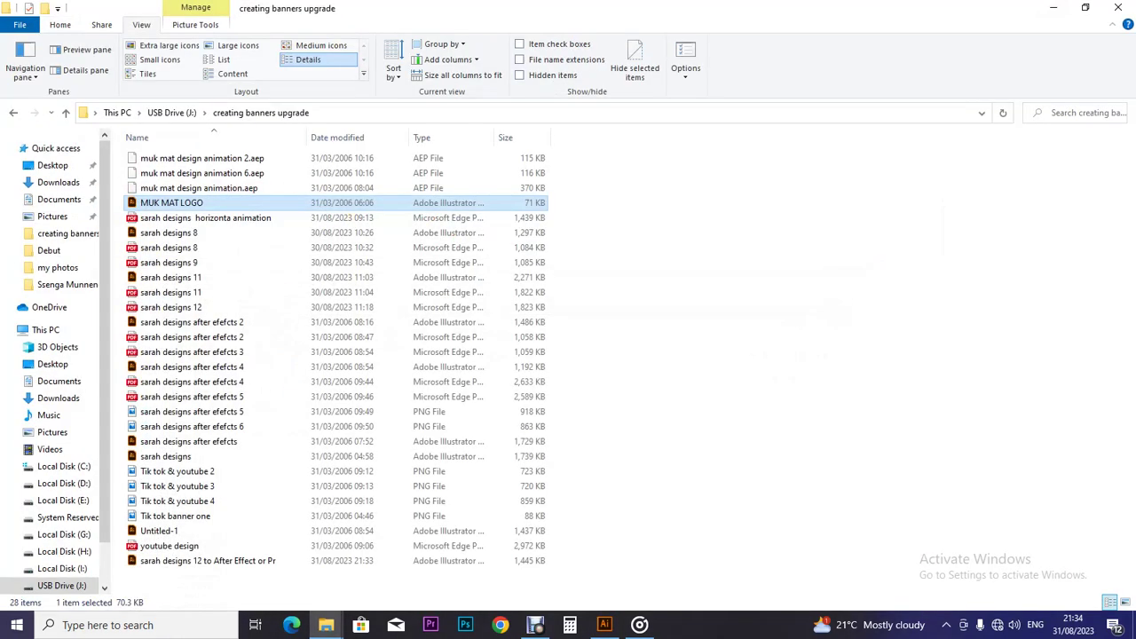
left_click(1053, 7)
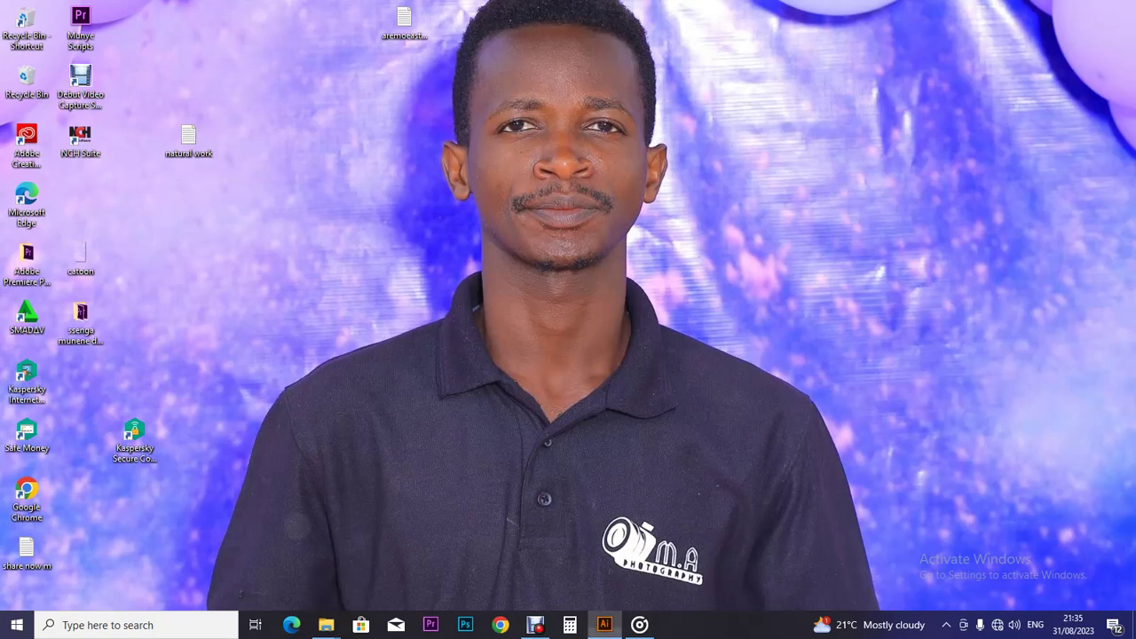
left_click(604, 625)
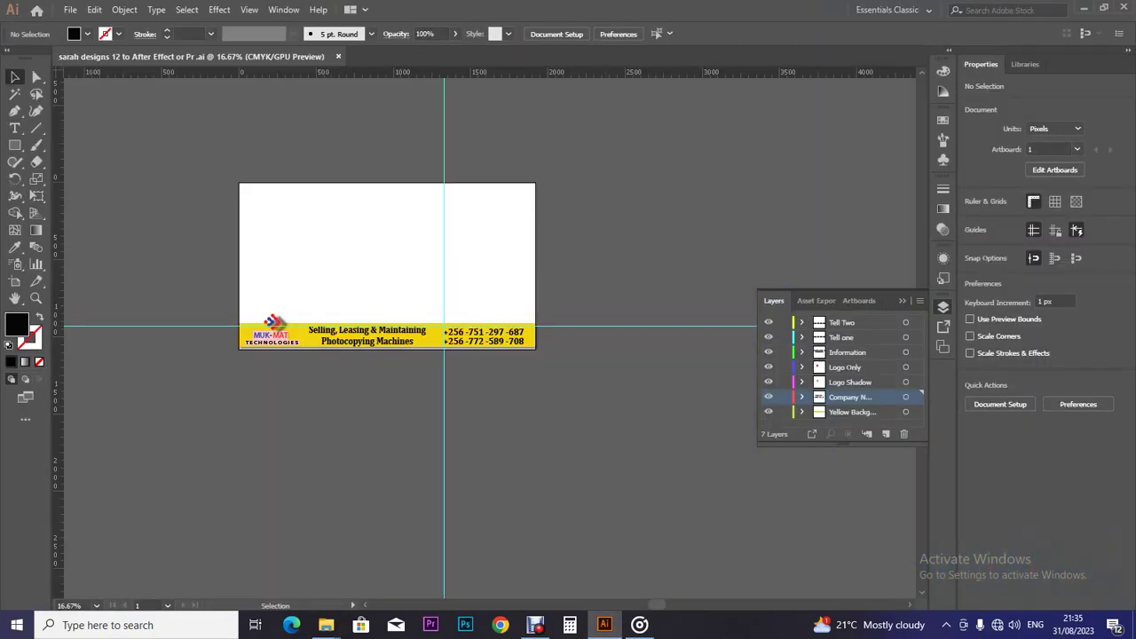